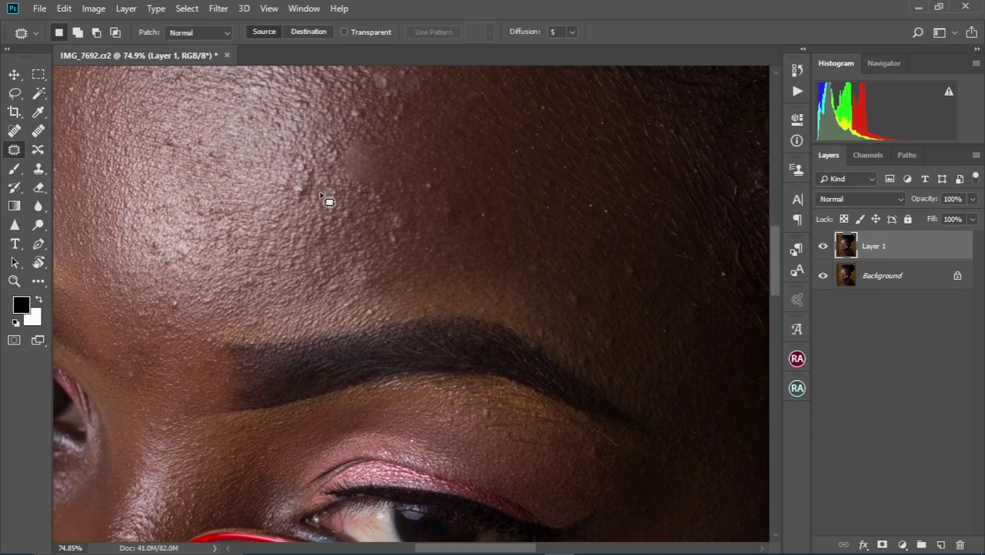
left_click_drag(351, 152, 402, 158)
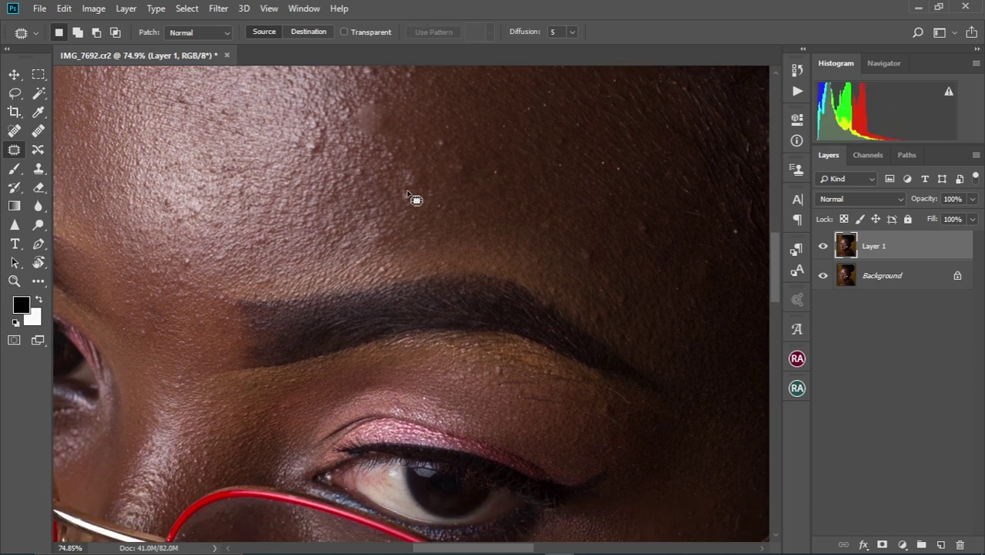
left_click_drag(409, 194, 451, 185)
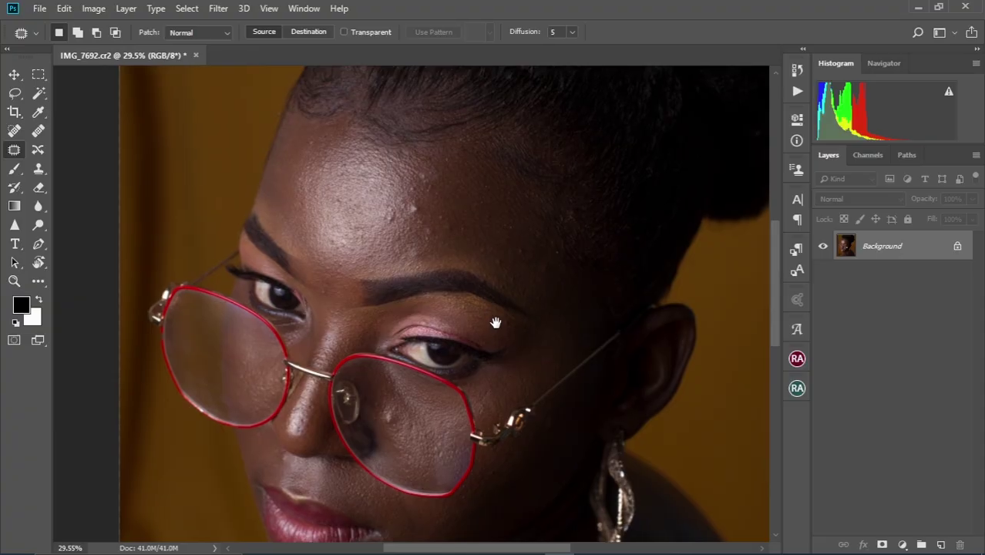
Step: Duplicate the Background layer and patch the large raised blemish in the middle of the forehead with clean nearby skin
left_click_drag(497, 322, 478, 298)
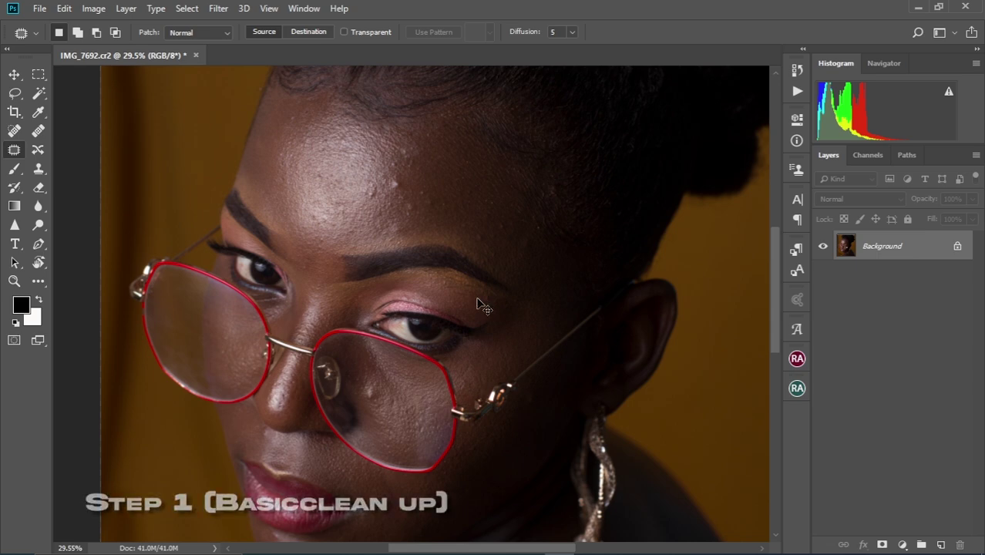
key("ctrl+j")
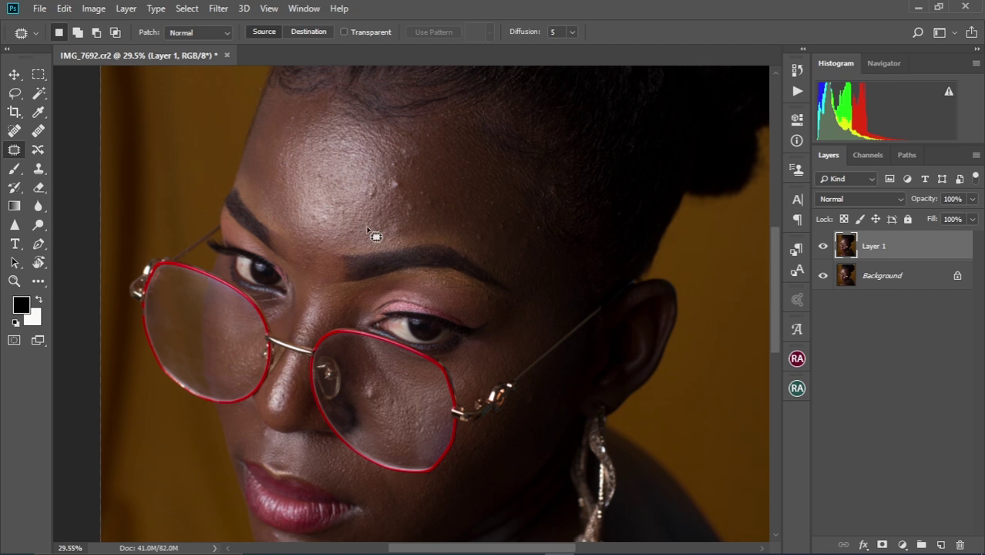
scroll(408, 210, "up", 5)
scroll(409, 210, "down", 3)
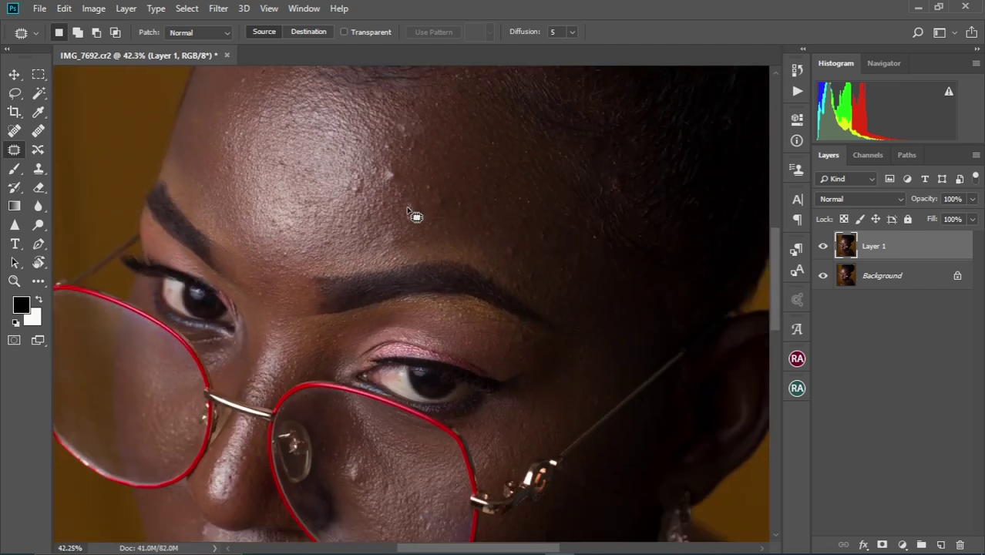
left_click_drag(440, 204, 447, 245)
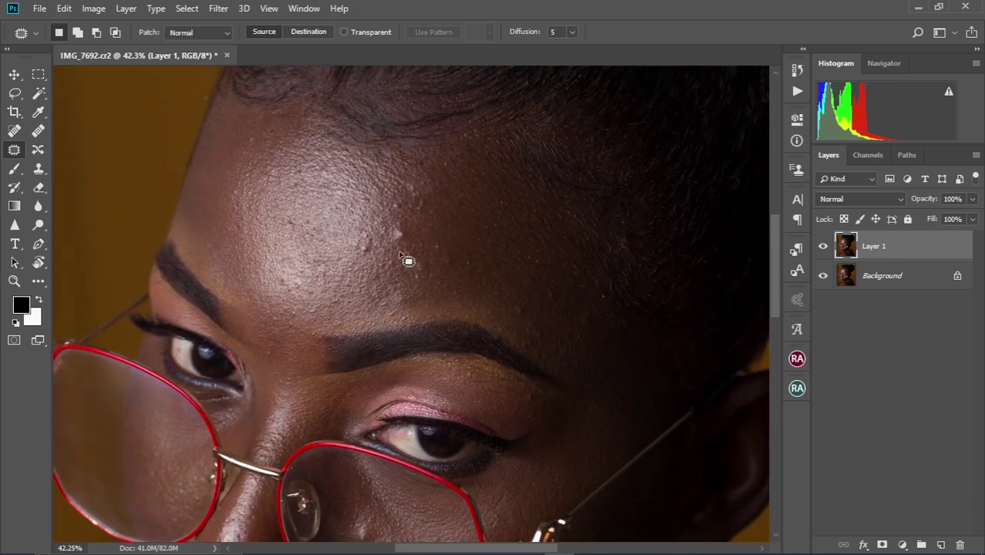
scroll(438, 252, "up", 1)
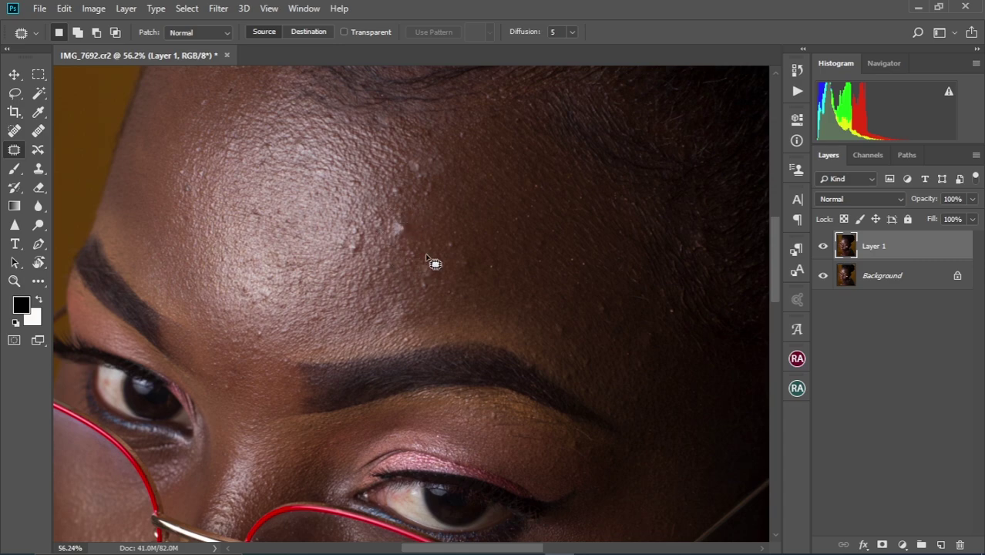
scroll(402, 230, "up", 2)
scroll(401, 226, "down", 2)
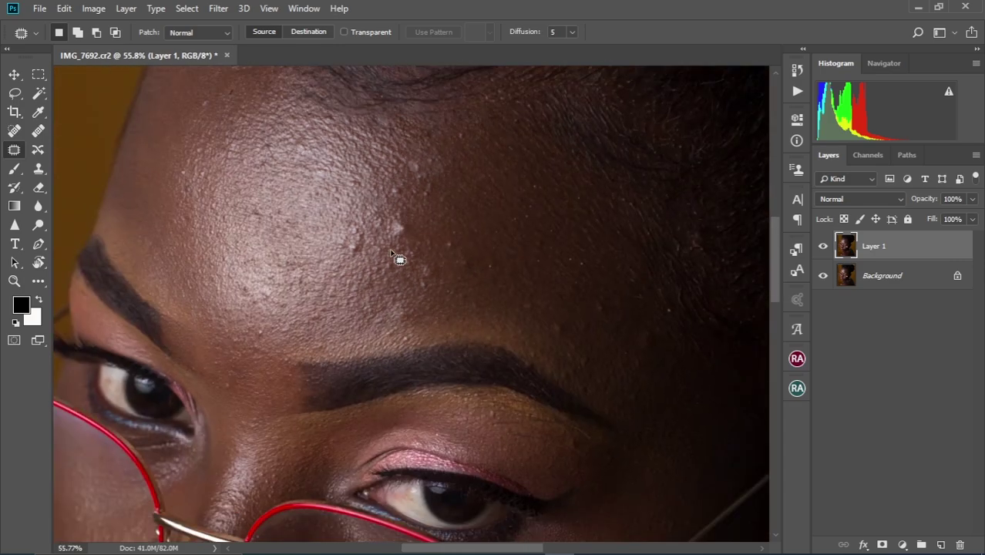
scroll(393, 253, "up", 1)
scroll(393, 254, "up", 1)
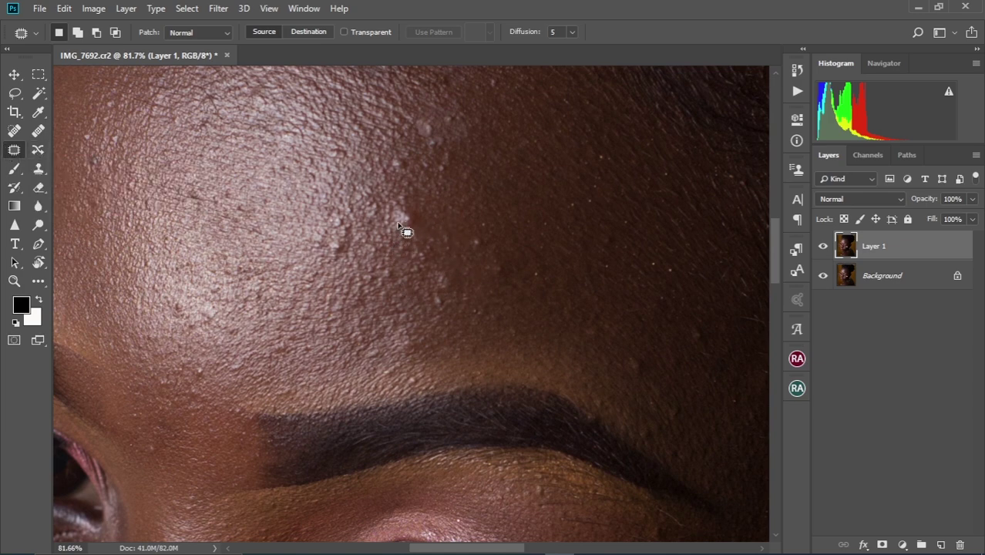
left_click_drag(410, 243, 390, 190)
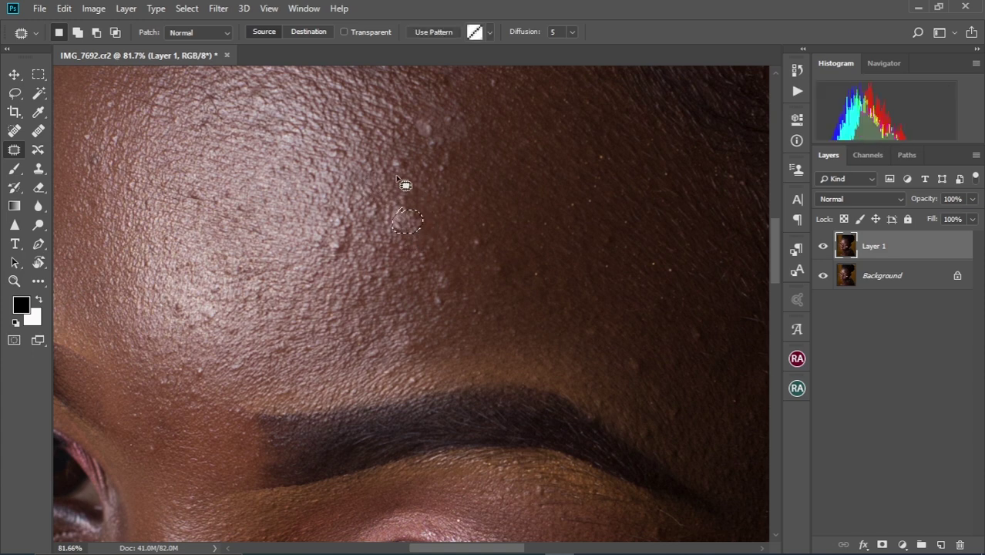
key("ctrl+d")
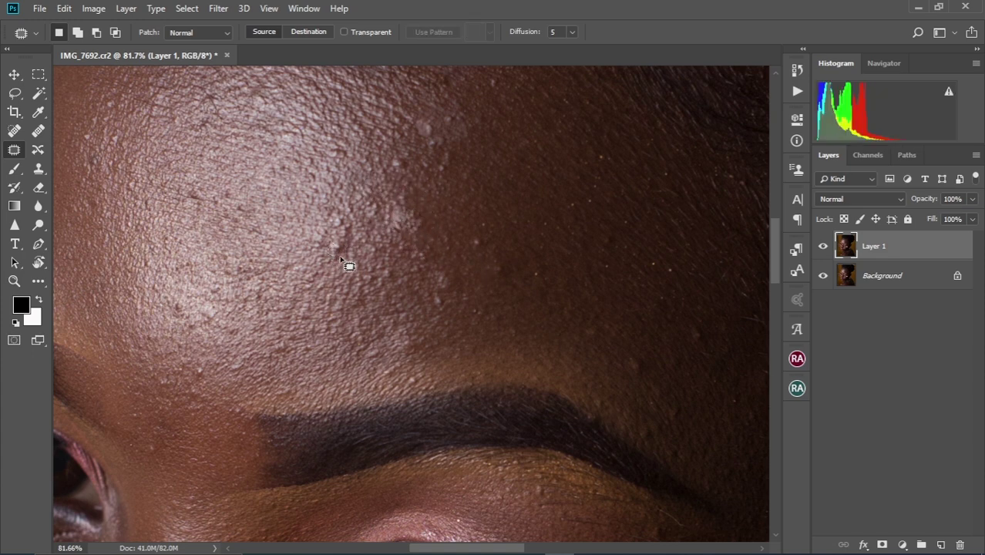
Step: Patch the dark mark in the forehead highlight and the small bumps along the highlight's shadow-side edge
left_click_drag(341, 259, 339, 250)
left_click_drag(337, 247, 328, 262)
key("ctrl+d")
key("space")
mouse_move(463, 301)
left_mouse_down()
mouse_move(436, 267)
mouse_move(406, 263)
mouse_move(430, 270)
mouse_move(421, 235)
mouse_move(410, 247)
mouse_move(446, 216)
mouse_move(419, 216)
mouse_move(432, 213)
left_mouse_up()
key("ctrl+d")
key("ctrl+d")
left_click_drag(438, 221, 451, 196)
key("ctrl+d")
Step: Patch the small spots on the shaded side of the forehead above the outer eyebrow
left_click_drag(455, 256, 369, 197)
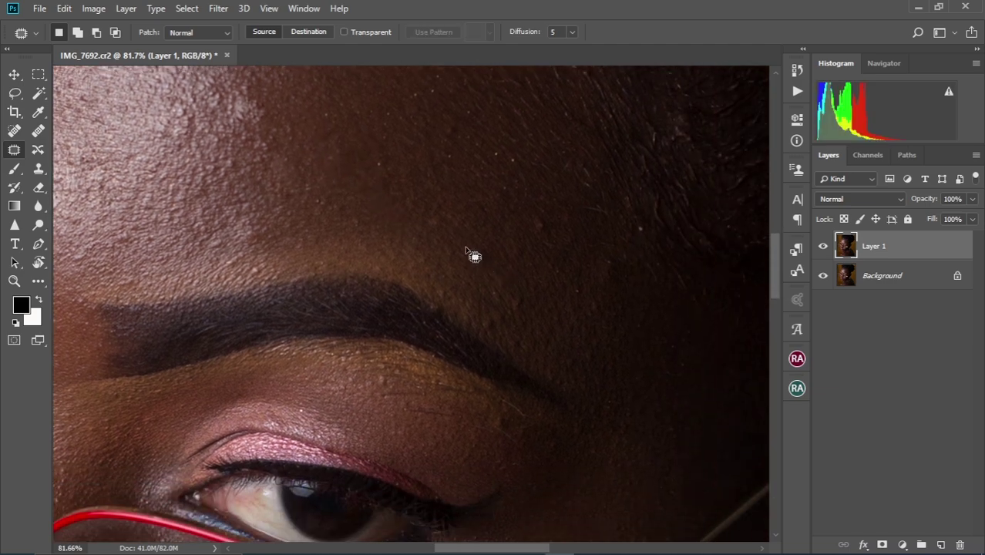
mouse_move(466, 248)
left_mouse_down()
mouse_move(490, 258)
mouse_move(452, 244)
mouse_move(446, 222)
mouse_move(434, 229)
mouse_move(444, 233)
mouse_move(356, 176)
left_mouse_up()
key("ctrl+d")
key("ctrl+d")
left_click_drag(398, 232, 421, 246)
key("ctrl+d")
left_click_drag(427, 202, 449, 293)
left_click_drag(442, 251, 448, 246)
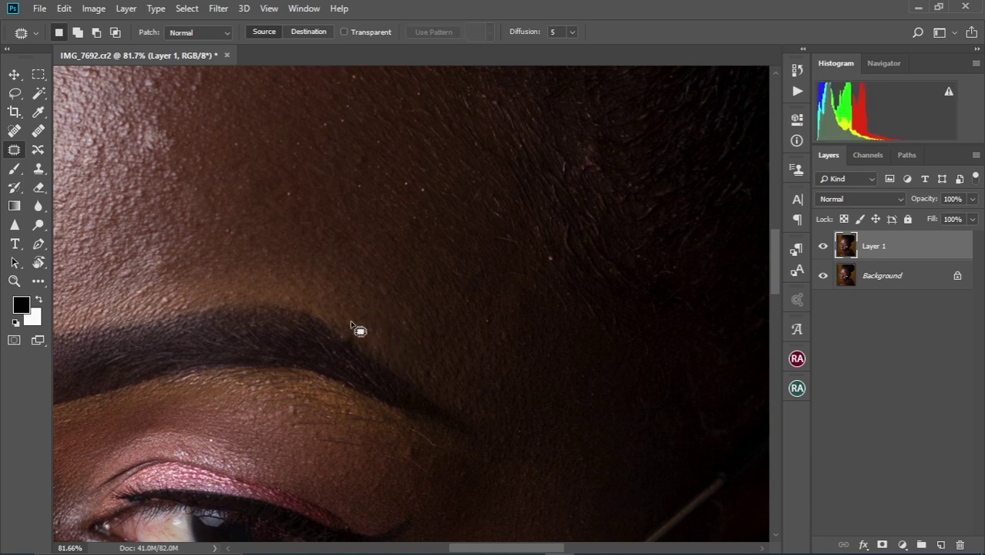
Step: Patch the rough spot in the central forehead highlight with clean skin, and deselect
scroll(371, 318, "up", 4)
scroll(395, 310, "left", 3)
scroll(413, 335, "up", 2)
scroll(347, 293, "left", 2)
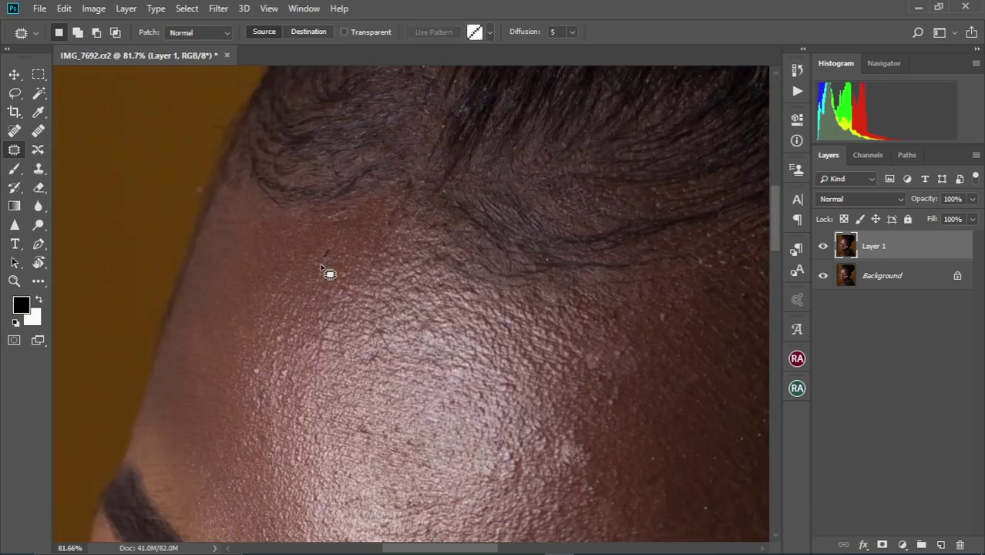
scroll(316, 301, "down", 4)
scroll(300, 303, "down", 2)
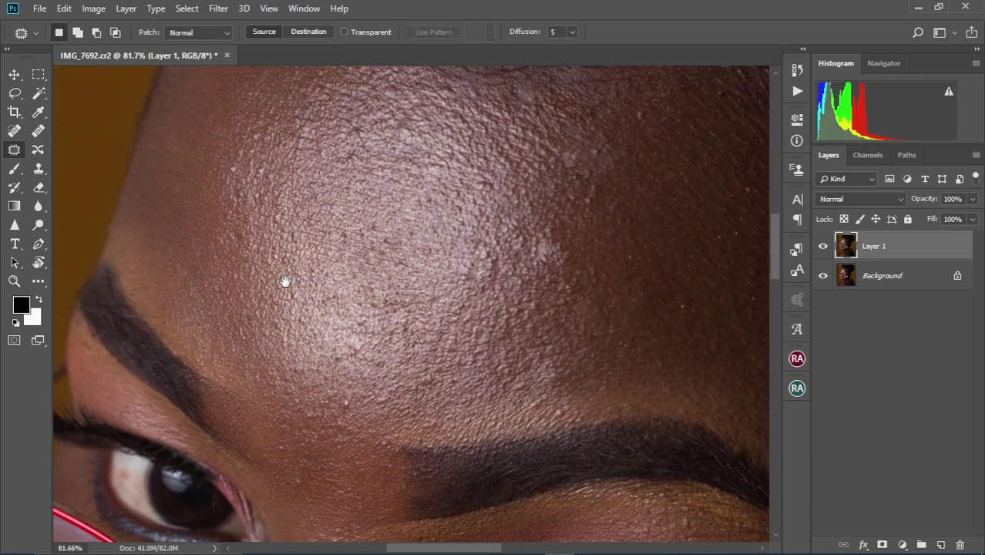
left_click_drag(285, 281, 296, 207)
left_click_drag(480, 260, 424, 376)
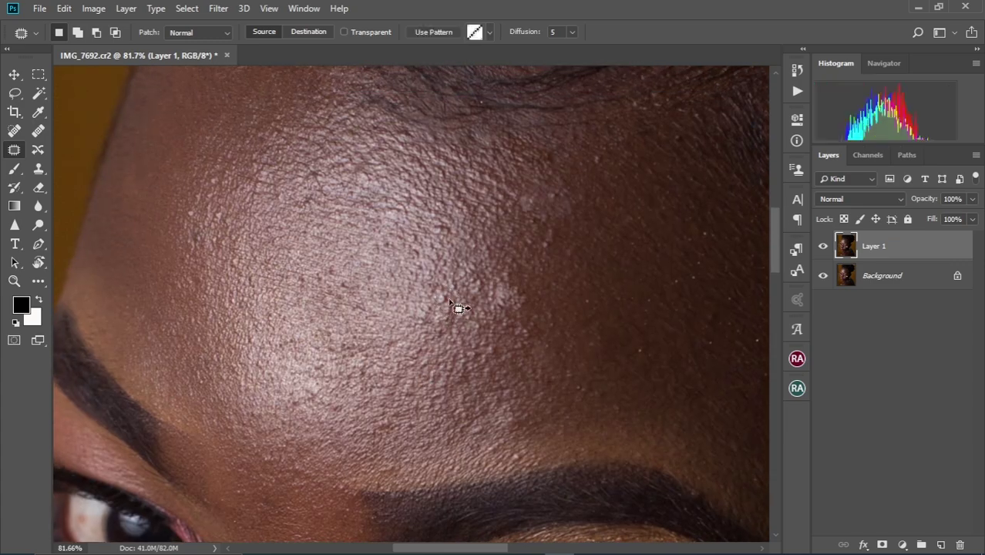
scroll(425, 229, "down", 3)
key("ctrl+d")
scroll(439, 323, "down", 3)
scroll(493, 283, "up", 1)
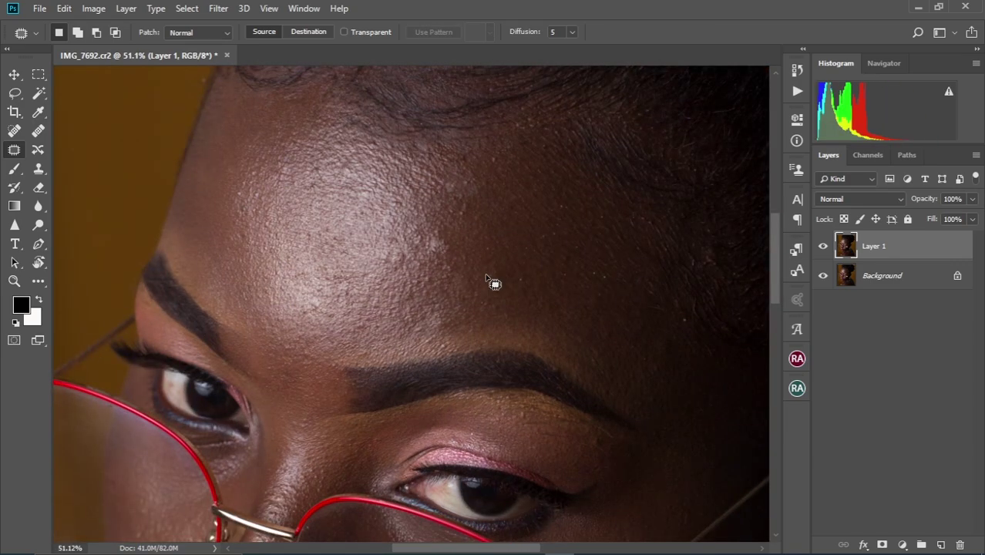
Step: Patch the uneven light patches where the forehead highlight meets the shaded skin
scroll(474, 226, "up", 3)
mouse_move(455, 208)
left_mouse_down()
mouse_move(469, 139)
mouse_move(515, 117)
left_mouse_up()
key("ctrl+d")
scroll(391, 247, "down", 2)
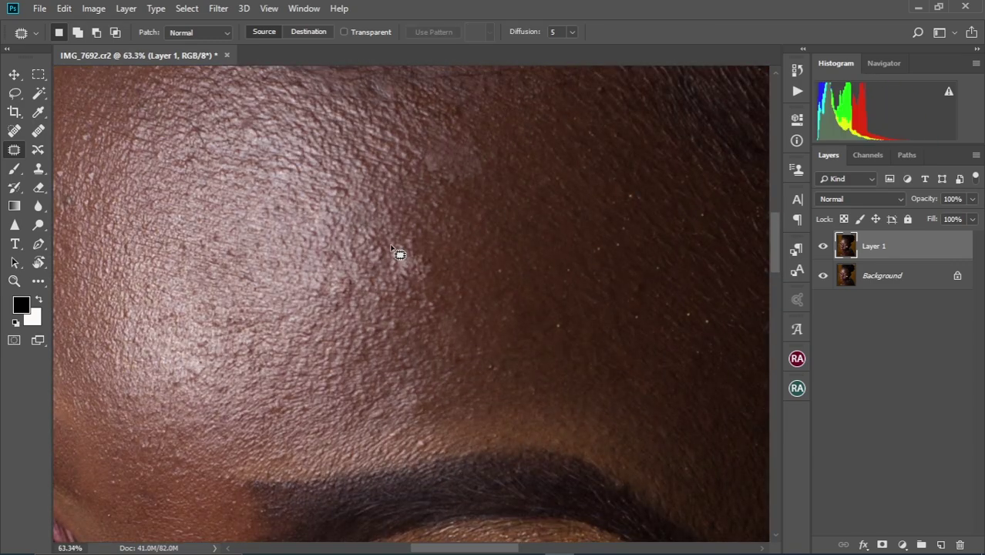
scroll(390, 248, "down", 3)
left_click_drag(408, 316, 417, 90)
scroll(400, 247, "up", 3)
left_click_drag(378, 262, 390, 235)
key("ctrl+d")
left_click_drag(386, 234, 413, 266)
key("ctrl+d")
Step: Patch the remaining facial blemishes, including the bumps on the cheek seen through the glasses lens
left_click_drag(296, 324, 360, 229)
left_click_drag(226, 236, 307, 296)
left_click_drag(297, 287, 334, 322)
mouse_move(320, 314)
left_mouse_down()
mouse_move(326, 324)
mouse_move(319, 318)
left_mouse_up()
key("ctrl+d")
mouse_move(284, 133)
left_mouse_down()
mouse_move(337, 271)
mouse_move(308, 282)
mouse_move(309, 248)
left_mouse_up()
scroll(316, 316, "up", 3)
key("ctrl+d")
mouse_move(443, 532)
left_mouse_down()
mouse_move(363, 345)
mouse_move(372, 327)
left_mouse_up()
left_click_drag(307, 333, 304, 330)
left_click_drag(297, 339, 292, 365)
left_click_drag(386, 389, 390, 385)
left_click_drag(400, 392, 438, 390)
left_click_drag(355, 389, 358, 385)
mouse_move(362, 389)
left_mouse_down()
mouse_move(328, 409)
mouse_move(354, 383)
mouse_move(339, 388)
left_mouse_up()
left_click_drag(452, 377, 339, 416)
left_click_drag(546, 315, 464, 433)
left_click_drag(539, 339, 415, 433)
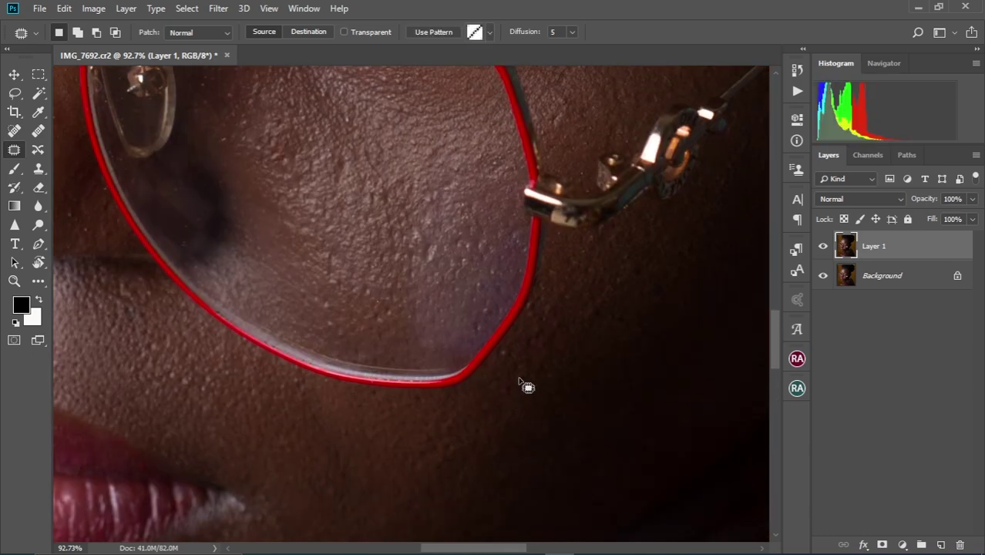
Step: Patch the leftover spot on the forehead above the eyebrow and clear the selection
scroll(527, 386, "up", 2)
scroll(611, 334, "up", 2)
scroll(611, 334, "right", 3)
scroll(476, 380, "down", 5)
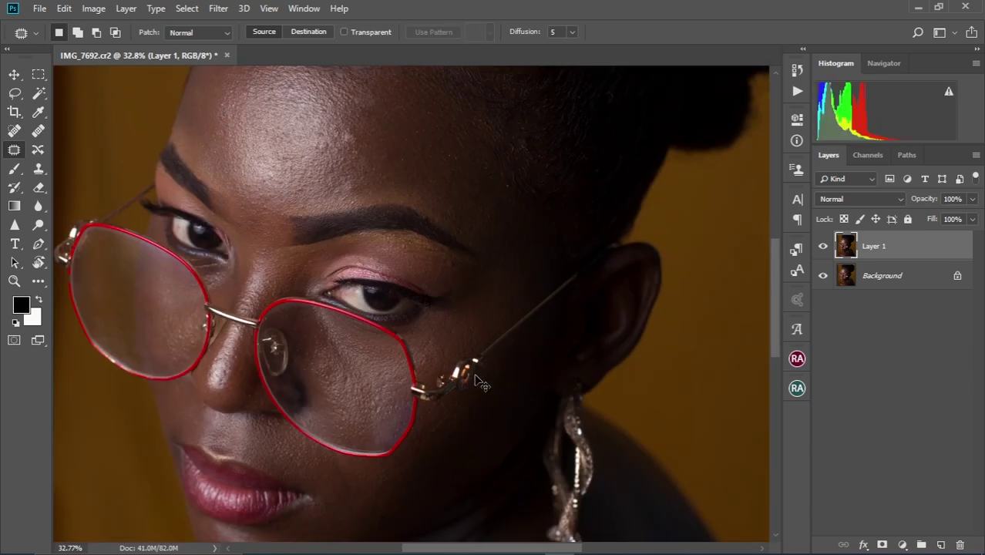
scroll(475, 376, "down", 3)
scroll(386, 251, "up", 6)
left_click_drag(366, 227, 368, 223)
left_click_drag(372, 207, 415, 260)
key("ctrl+d")
scroll(383, 234, "down", 5)
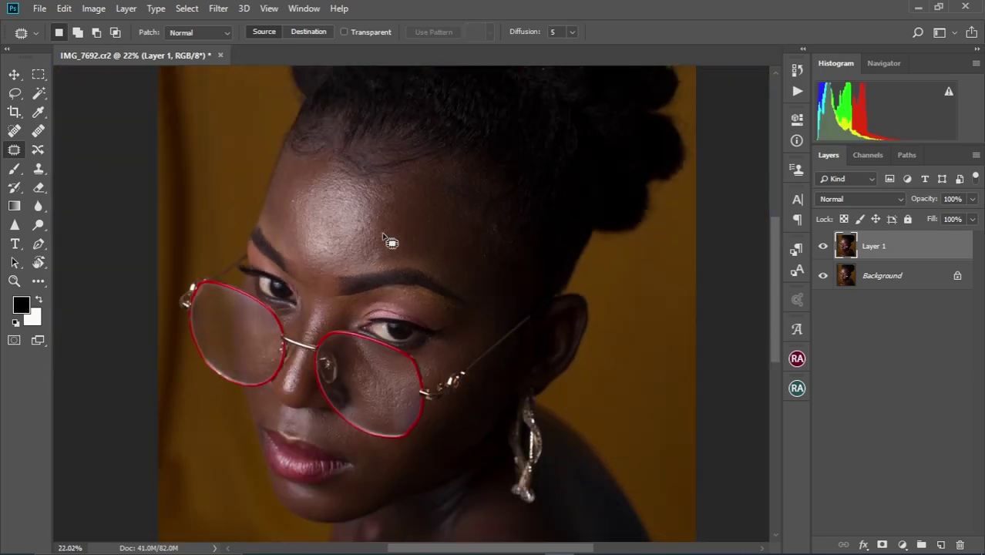
Step: Review the whole portrait and compare the retouched layer with the original
scroll(377, 309, "down", 2)
scroll(390, 293, "up", 5)
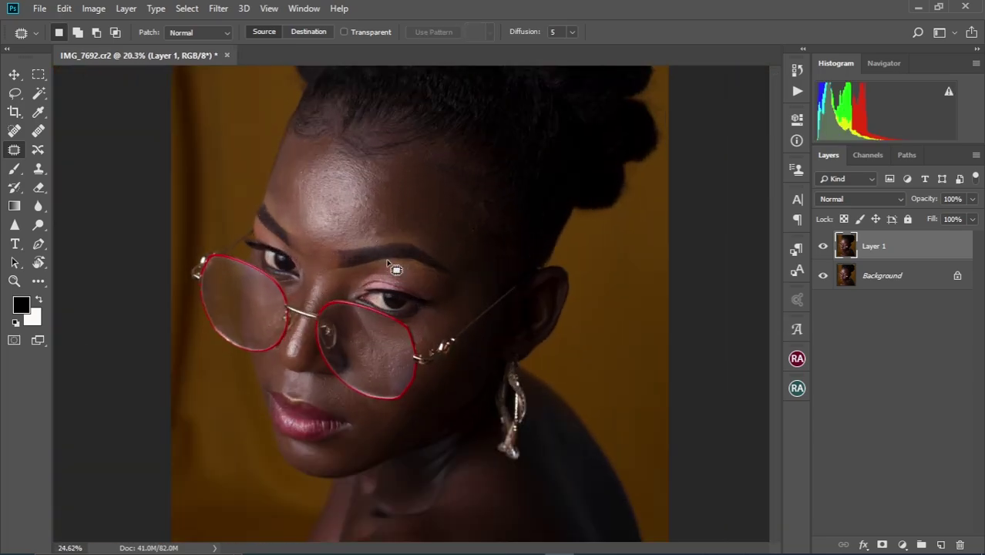
scroll(395, 269, "down", 1)
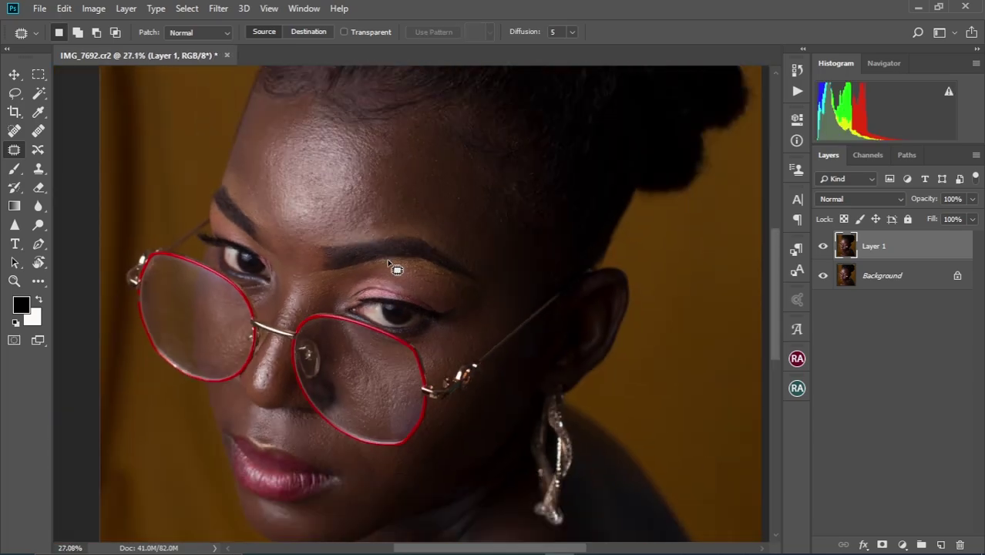
scroll(395, 268, "down", 3)
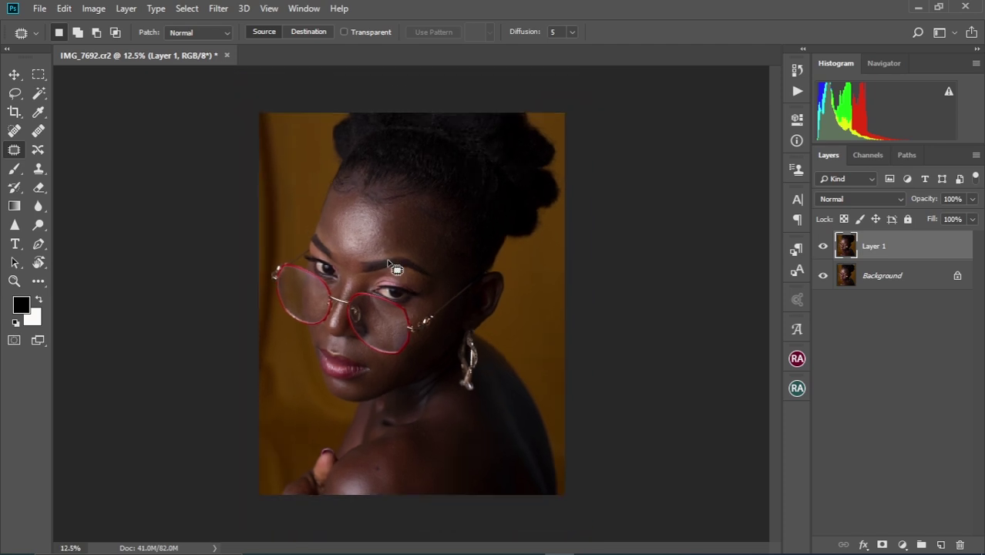
key("ctrl+0")
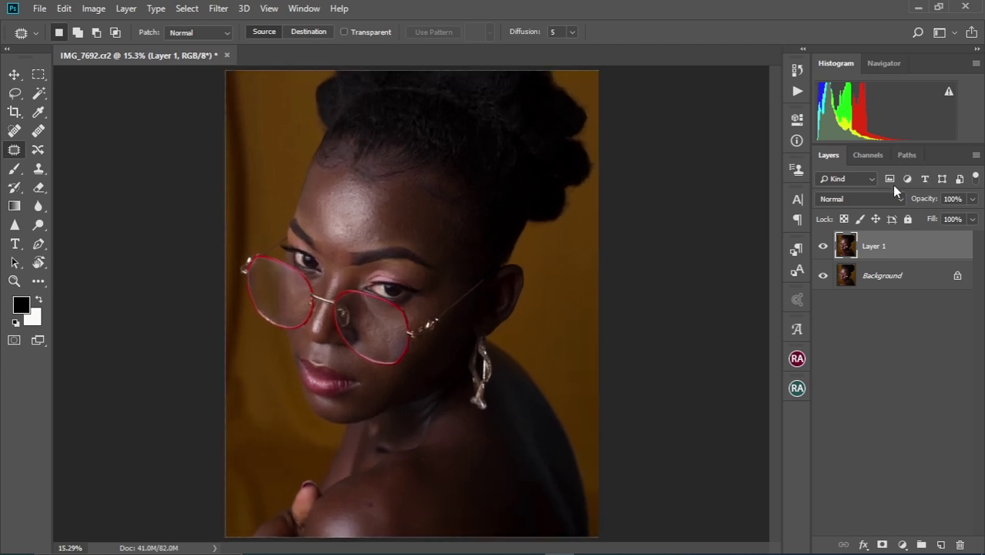
left_click(823, 247)
Step: Merge Layer 1 with the Background layer
left_click(884, 275, "shift")
right_click(885, 275)
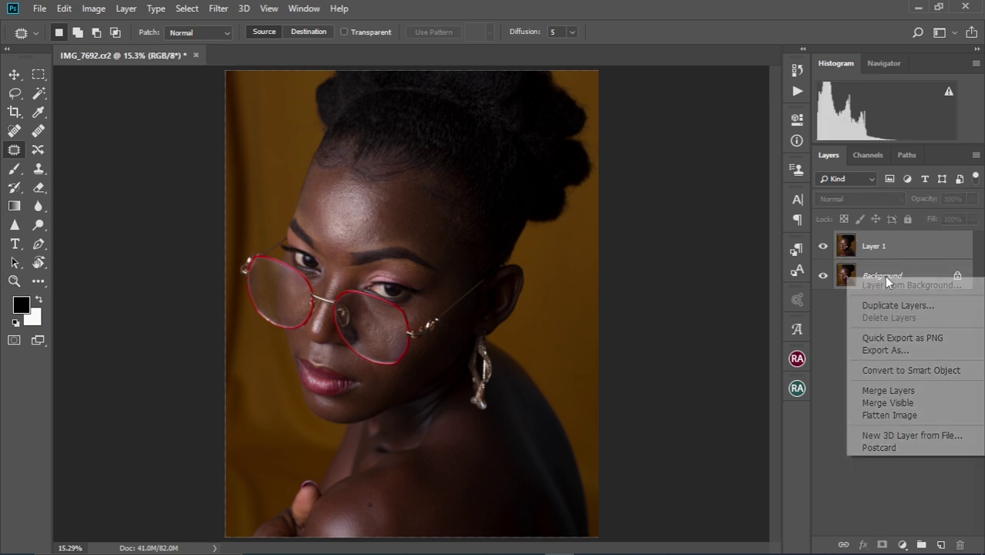
left_click(889, 249)
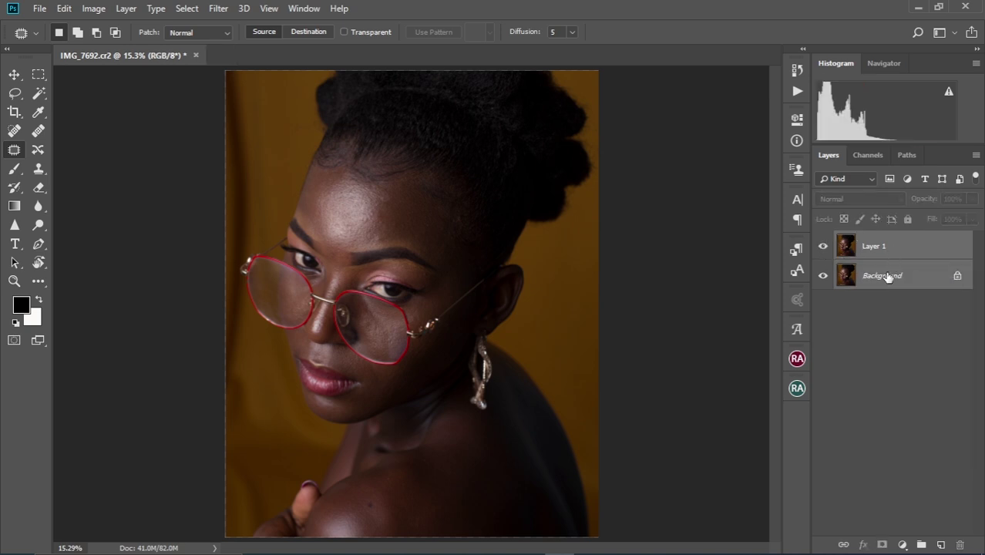
left_click(896, 248)
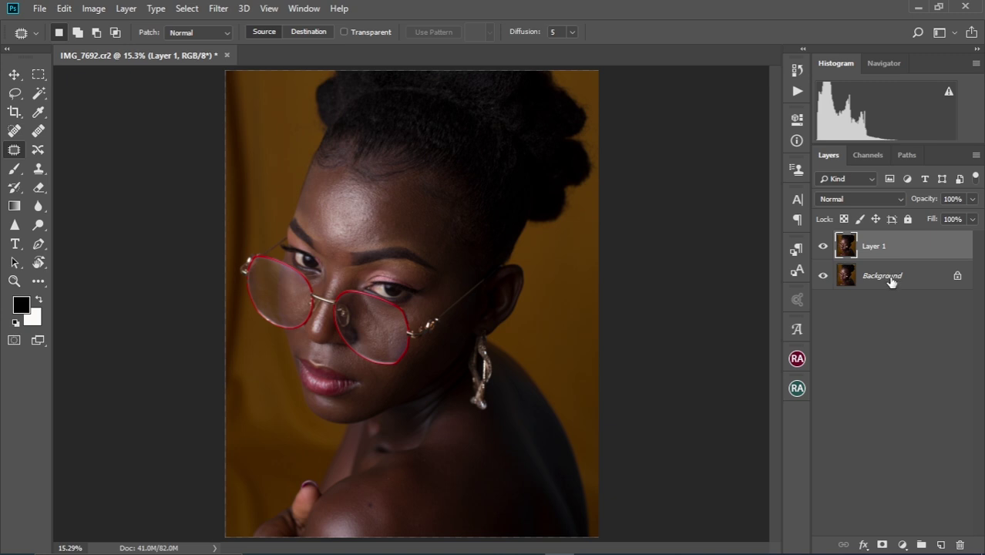
left_click(890, 279, "shift")
right_click(886, 273)
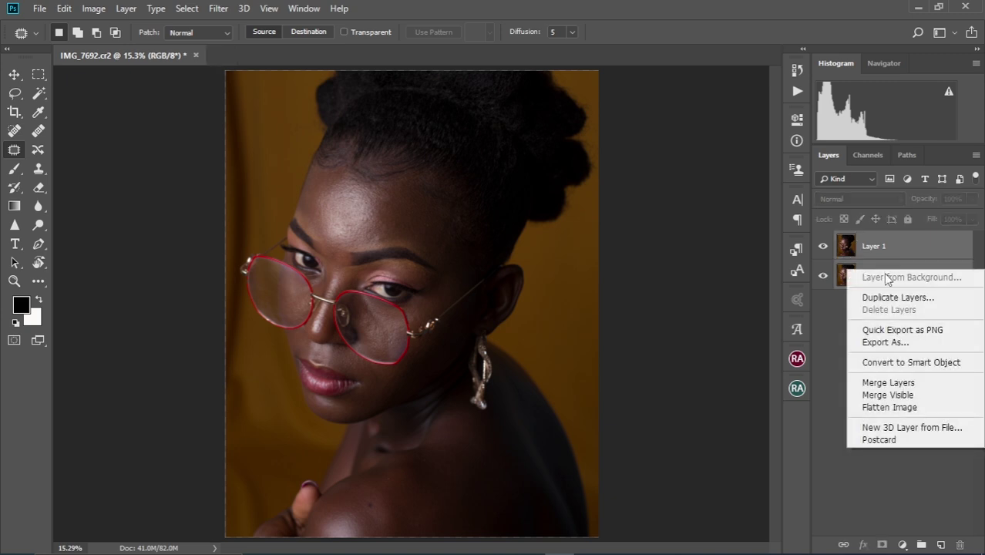
left_click(890, 384)
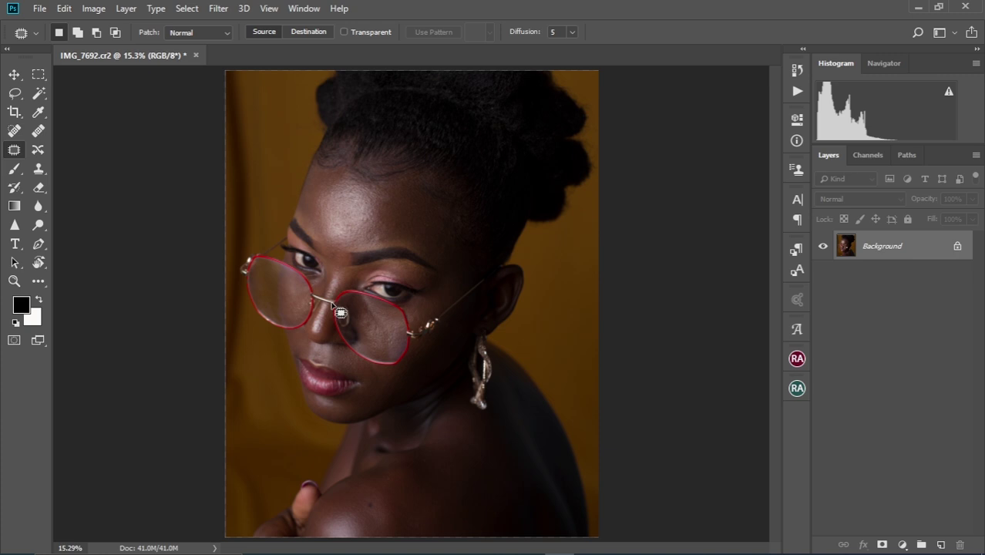
Step: Duplicate the merged Background layer twice
scroll(340, 313, "up", 2)
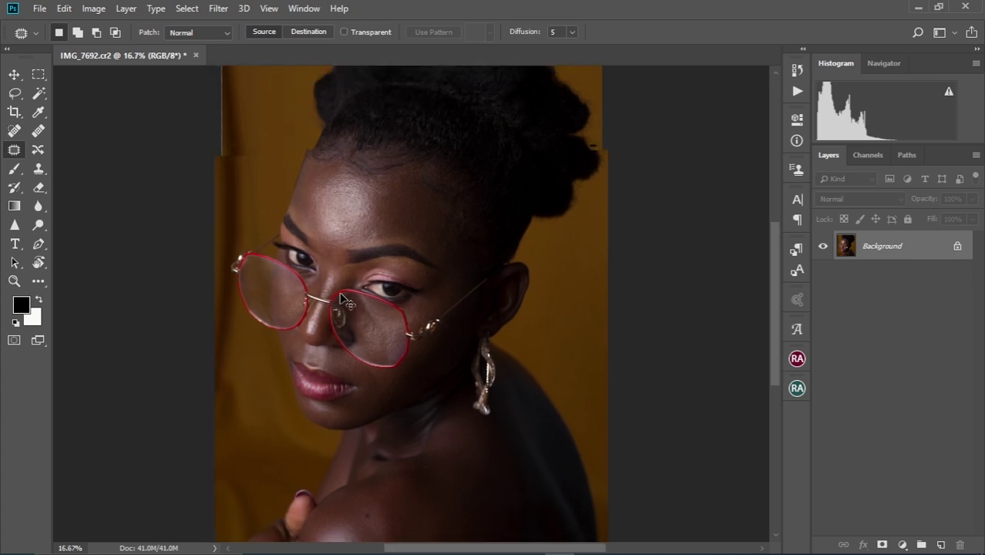
scroll(345, 300, "down", 1)
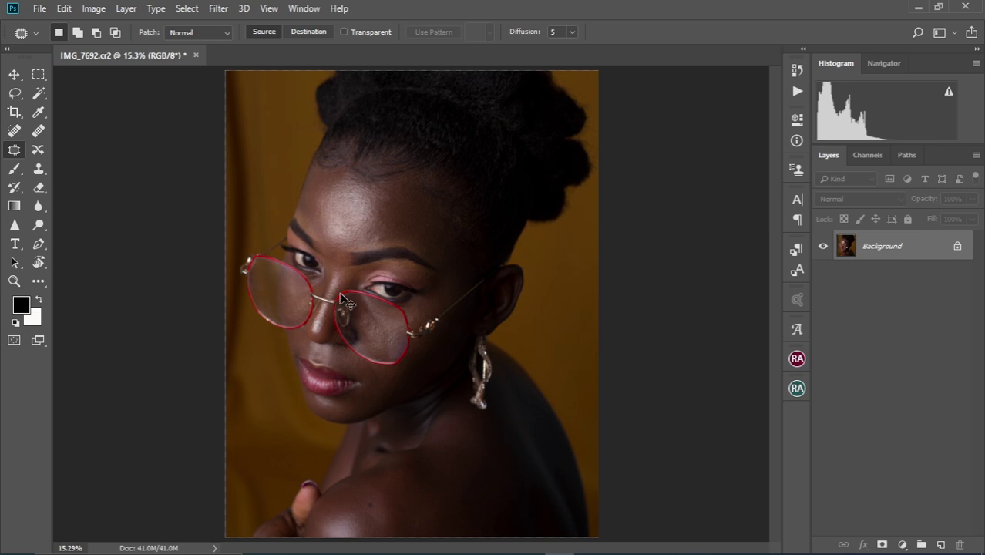
key("ctrl+j")
key("ctrl+j")
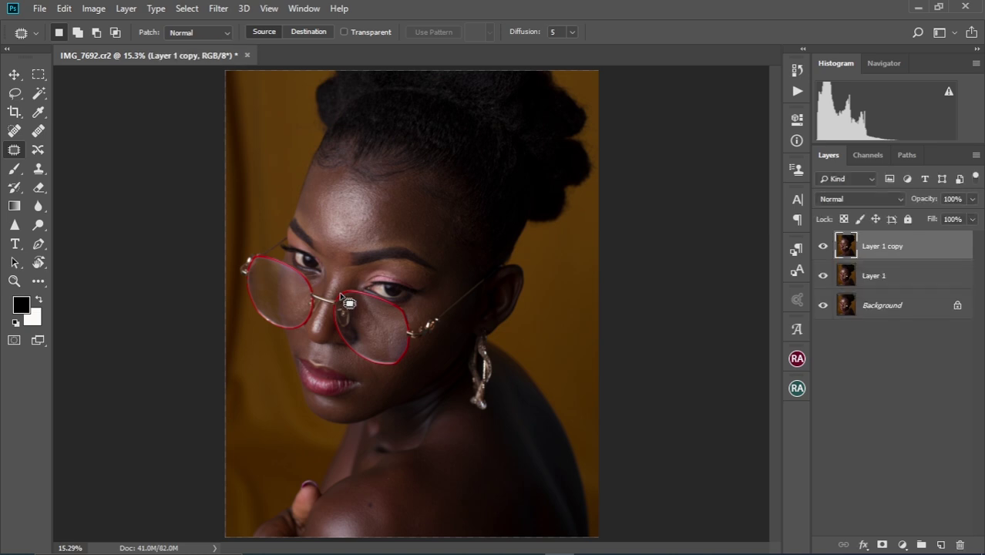
Step: Rename the lower duplicate, Layer 1, as Color
double_click(875, 276)
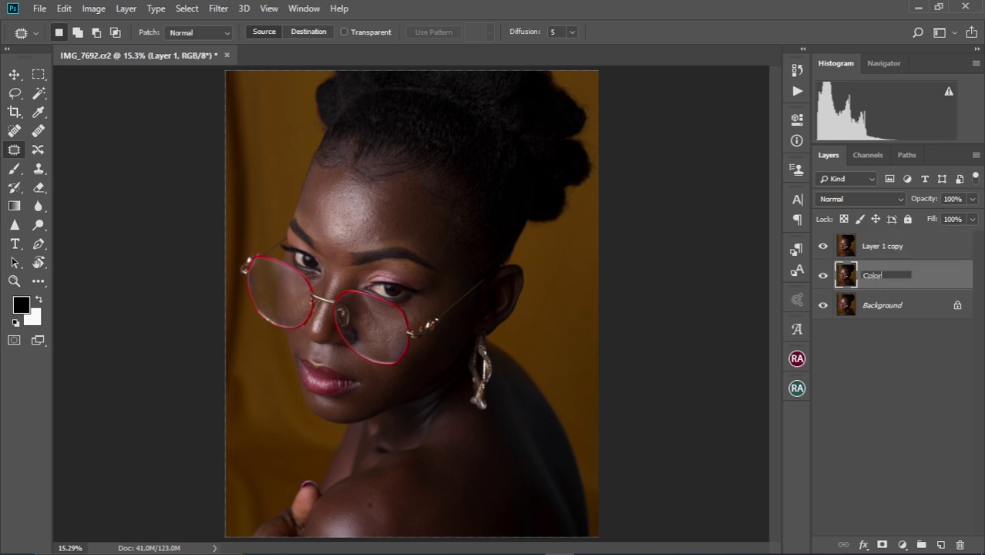
type("Color")
key("Return")
Step: Rename the upper duplicate layer as Texture and group it with the Color layer
double_click(879, 247)
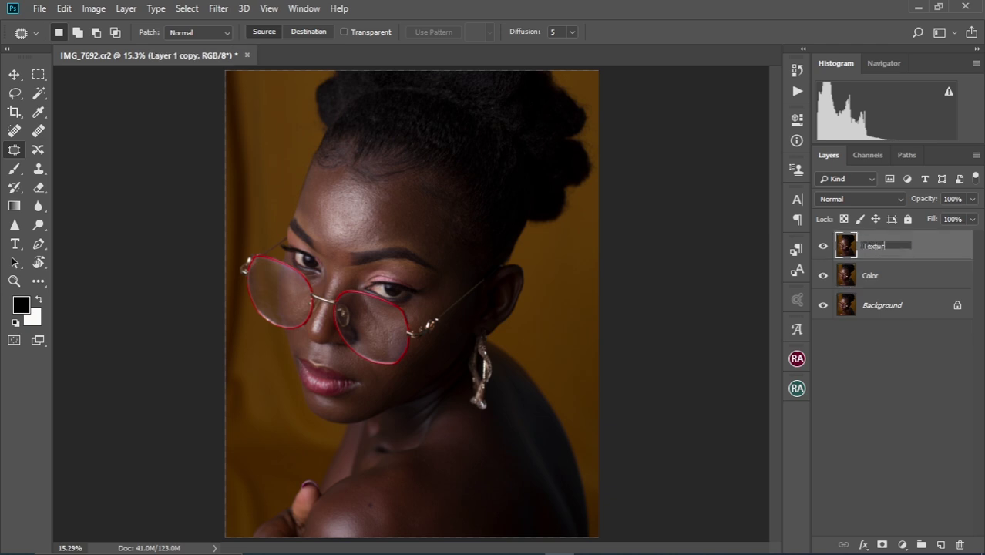
key("Return")
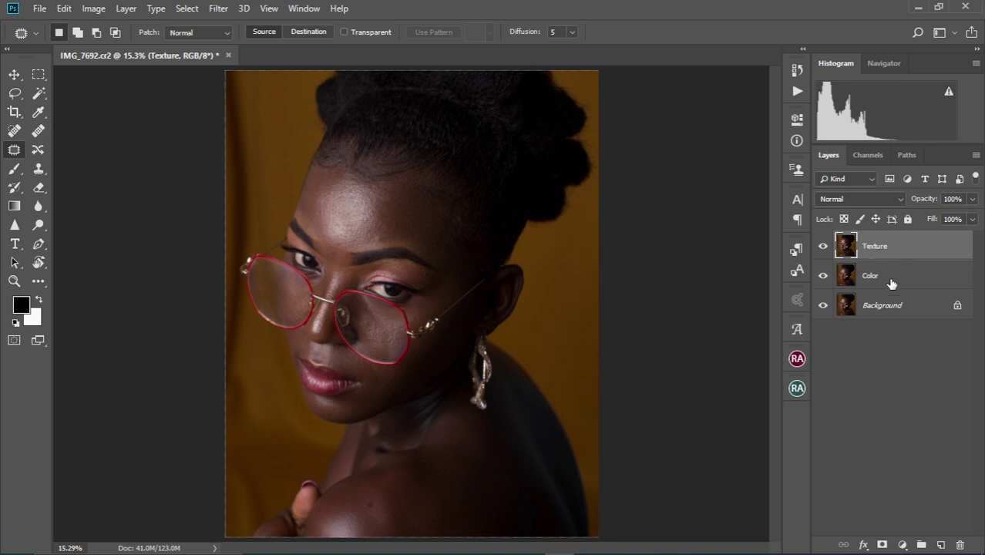
left_click(890, 283, "shift")
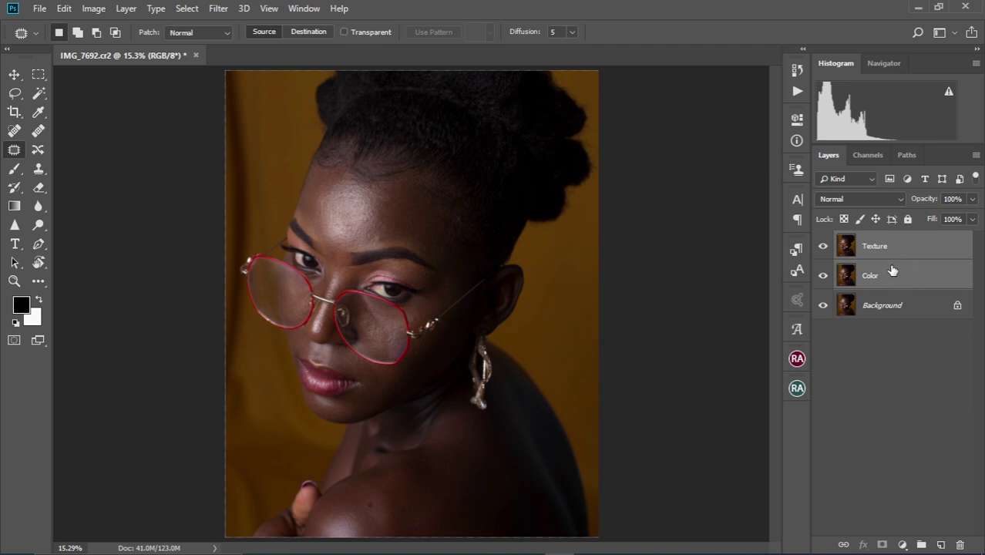
key("ctrl+g")
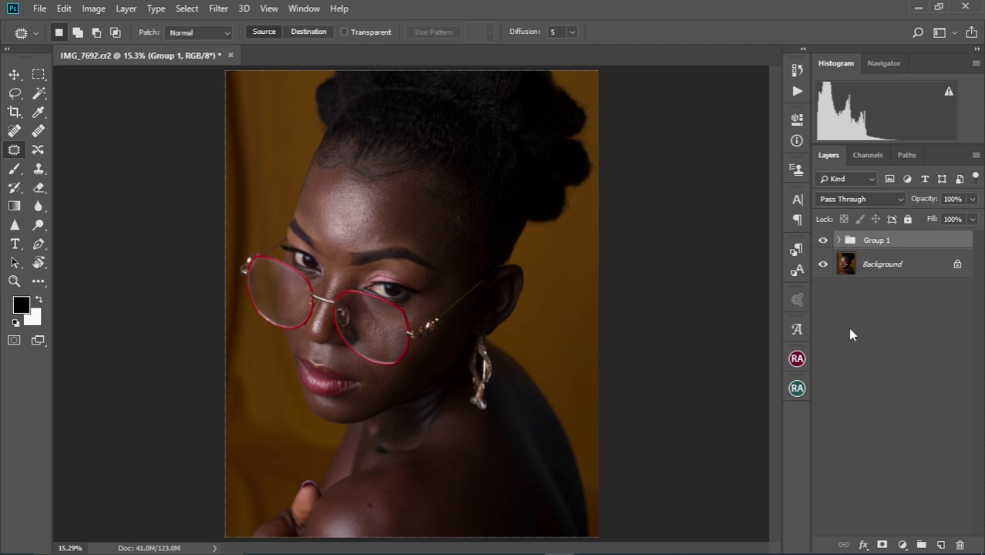
Step: Expand Group 1, hide the Texture layer and make the Color layer active
left_click(840, 240)
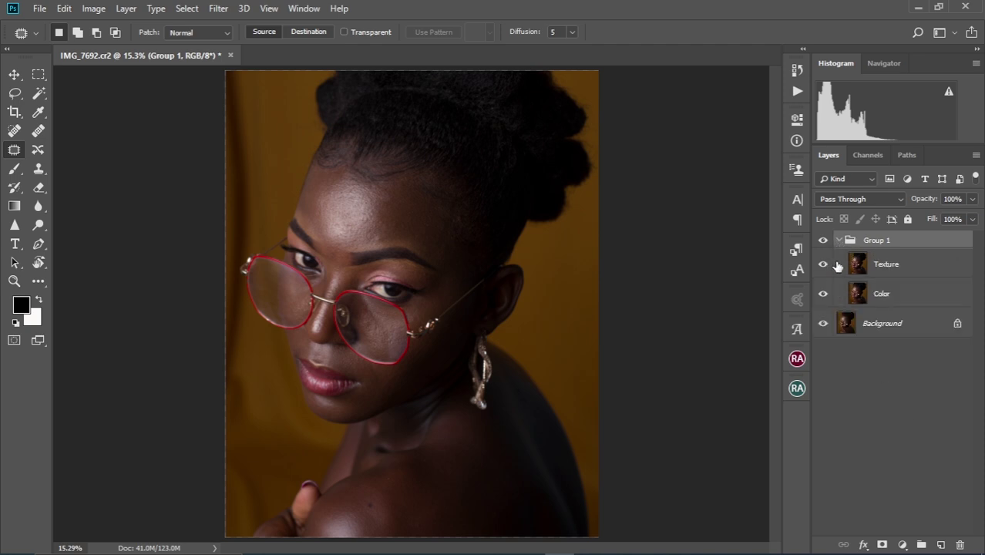
left_click(893, 297)
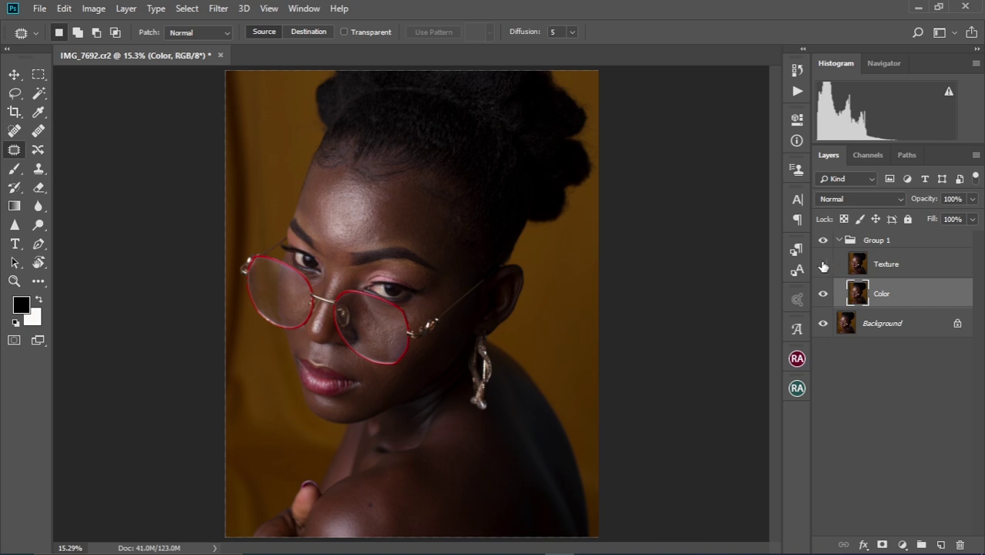
left_click(905, 265)
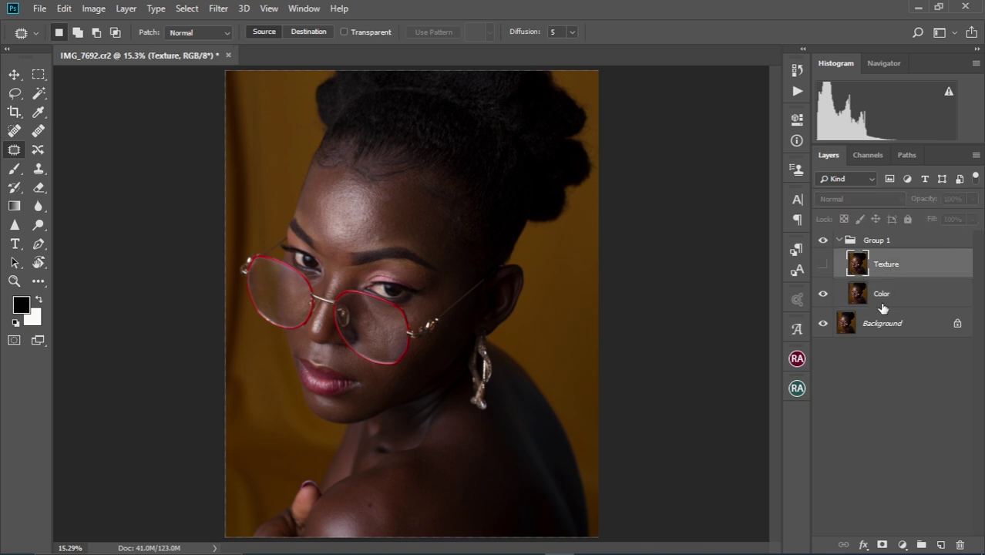
left_click(904, 298)
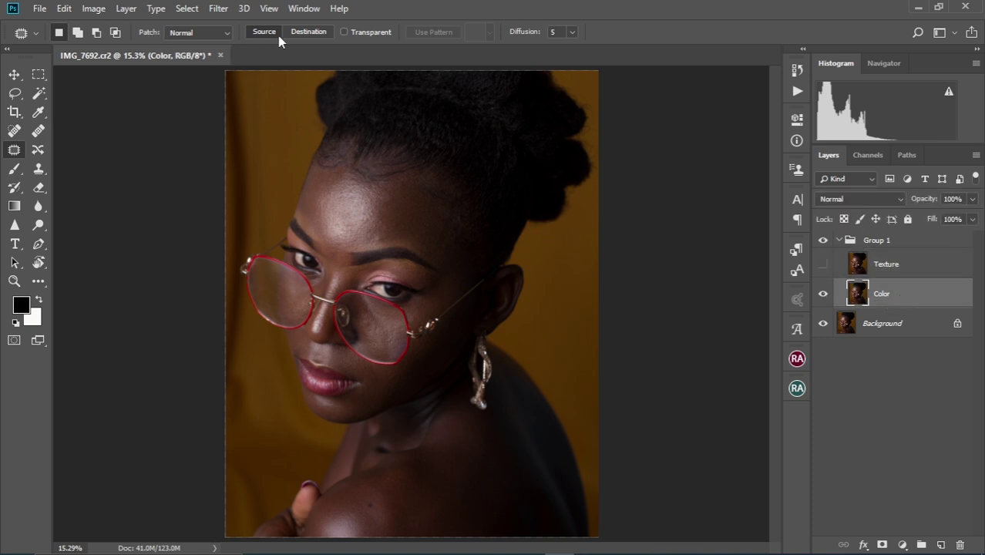
Step: Apply a Gaussian Blur with a radius of 3.3 pixels to the Color layer
left_click(216, 9)
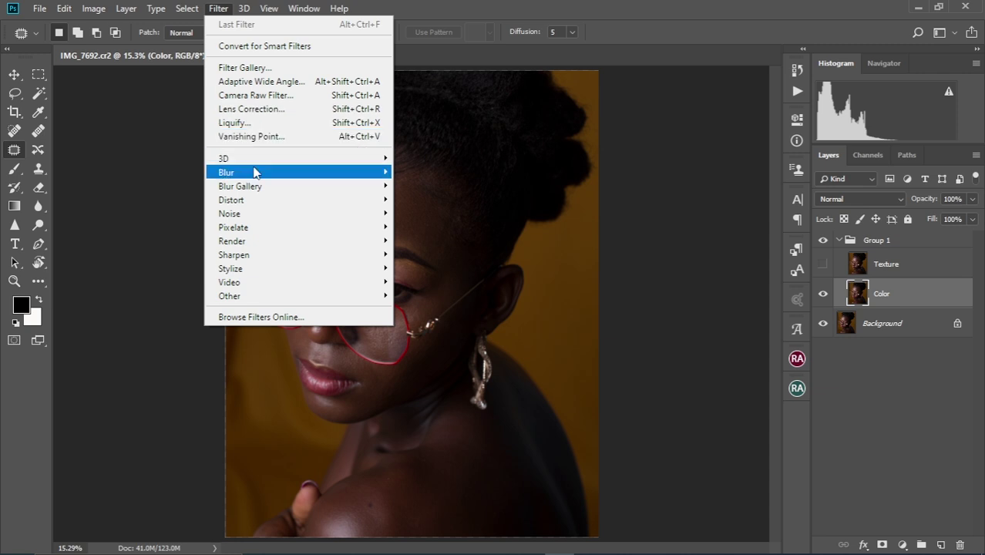
mouse_move(260, 174)
left_click(431, 226)
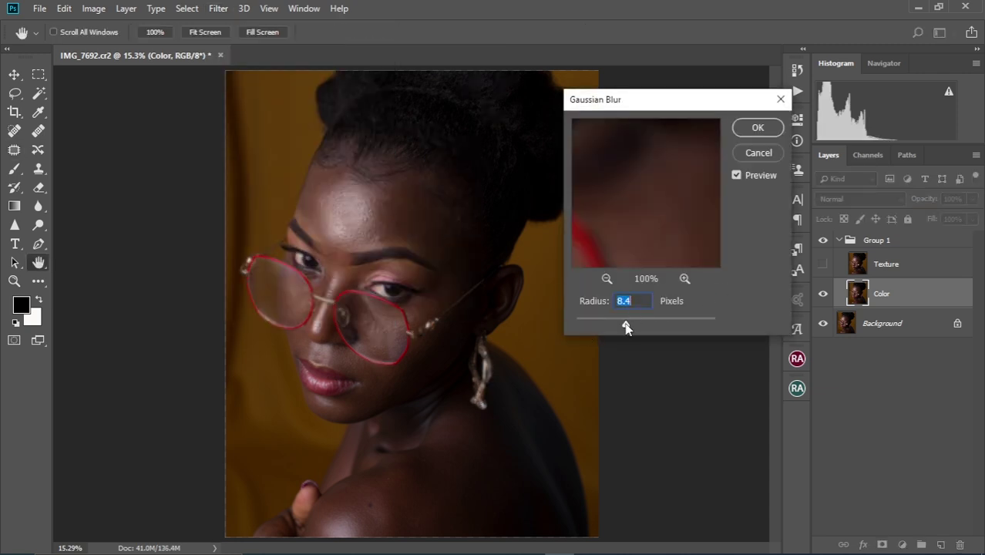
left_click_drag(625, 327, 615, 328)
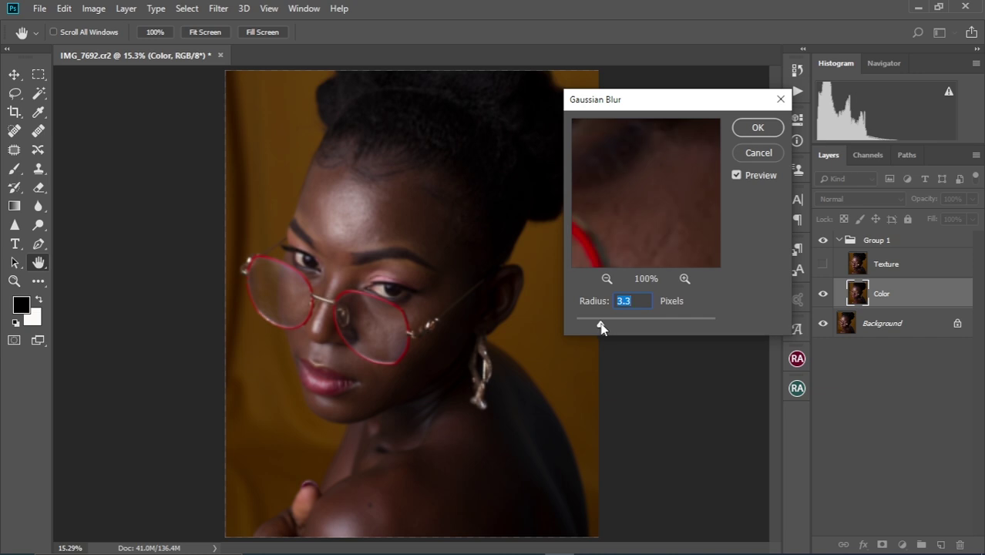
left_click_drag(645, 208, 643, 229)
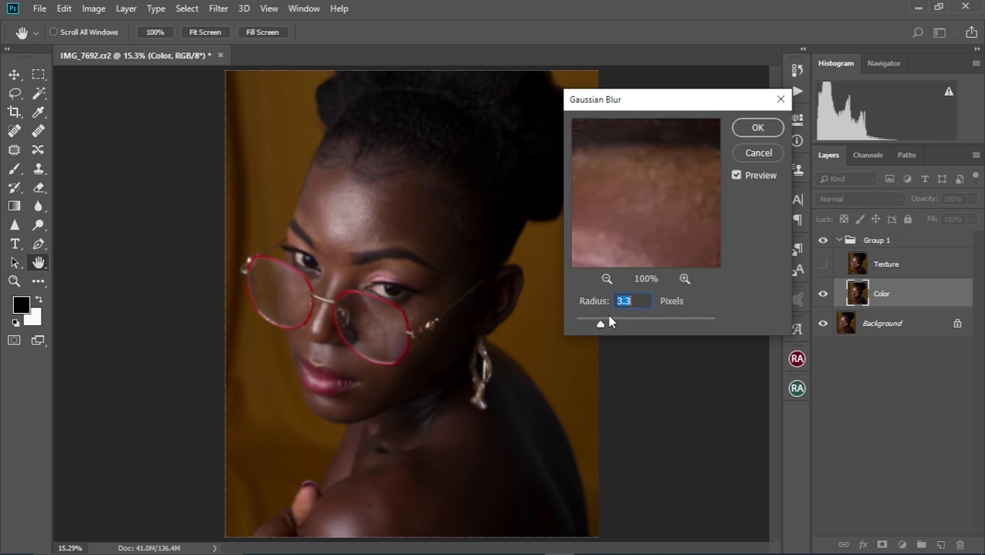
left_click_drag(596, 325, 600, 328)
left_click_drag(674, 199, 651, 197)
left_click(608, 278)
left_click(608, 279)
left_click(608, 279)
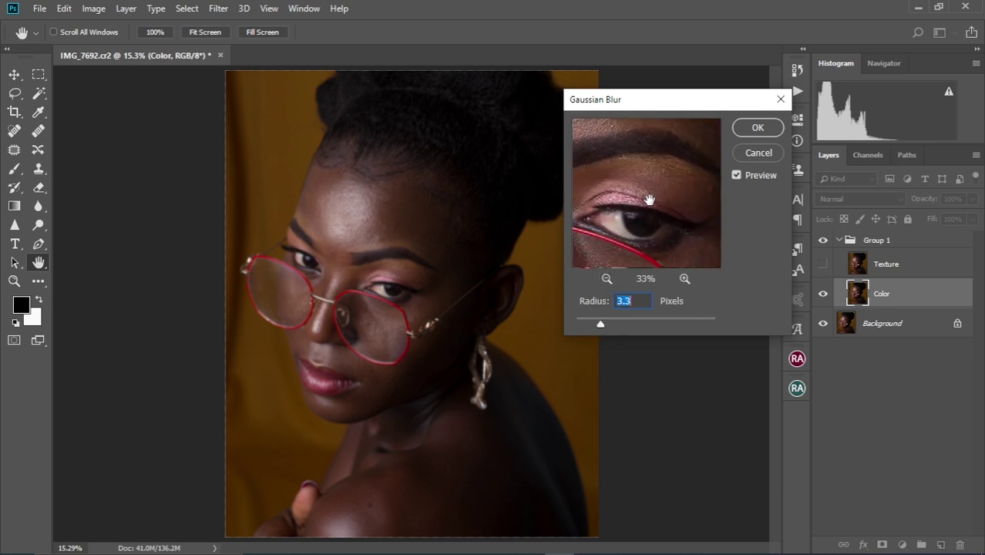
left_click(758, 129)
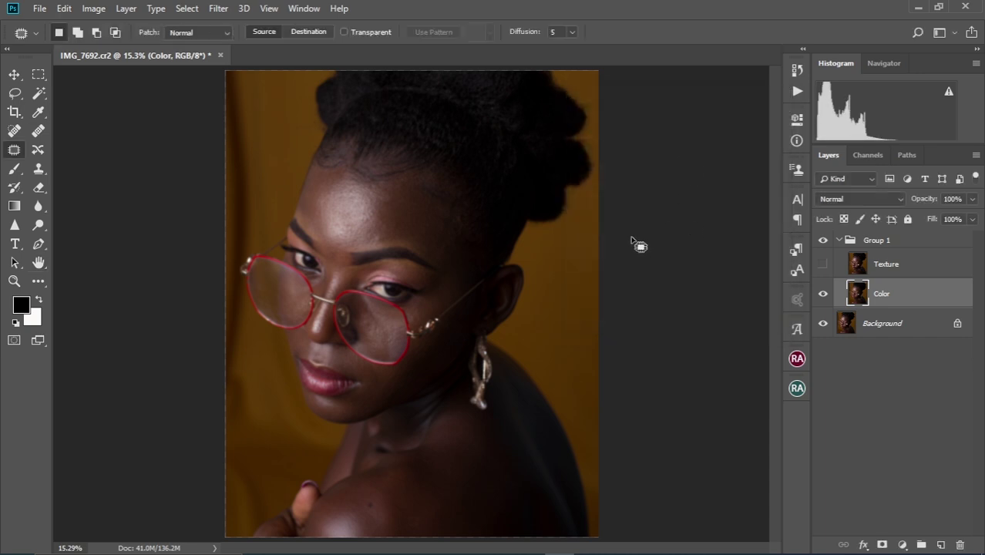
Step: Show the Texture layer and use Apply Image on it with the Color layer as source, Subtract blending, scale 2 and offset 128
left_click(824, 265)
left_click(902, 268)
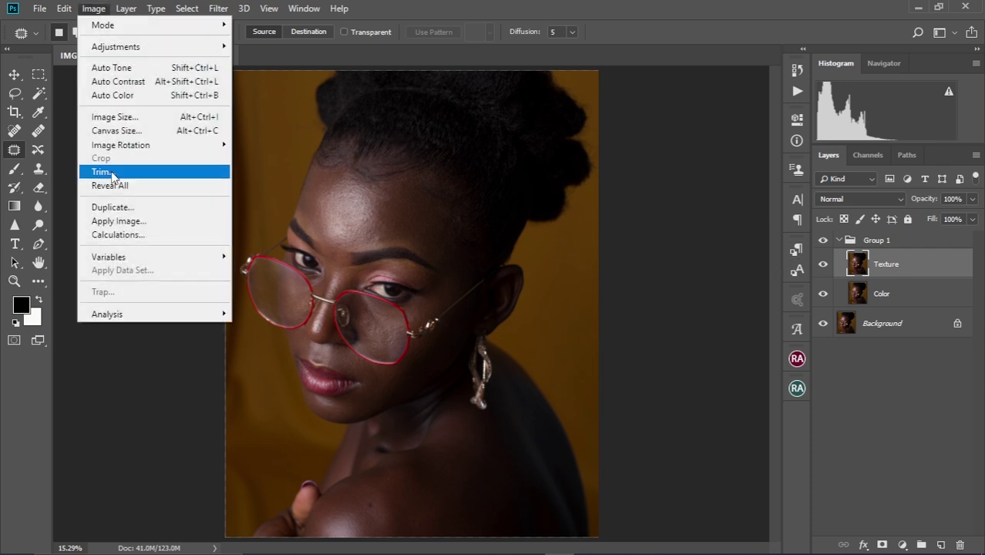
left_click(129, 222)
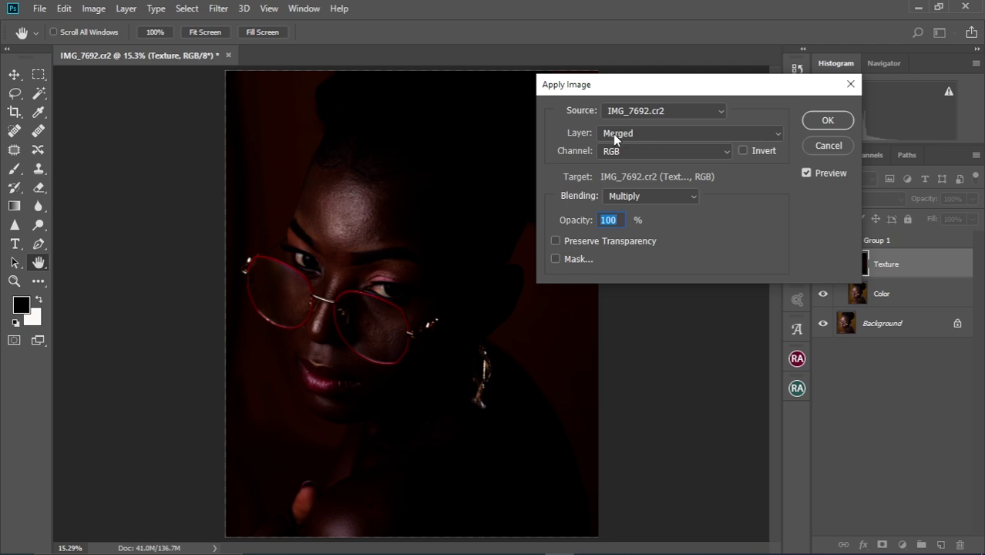
left_click(777, 134)
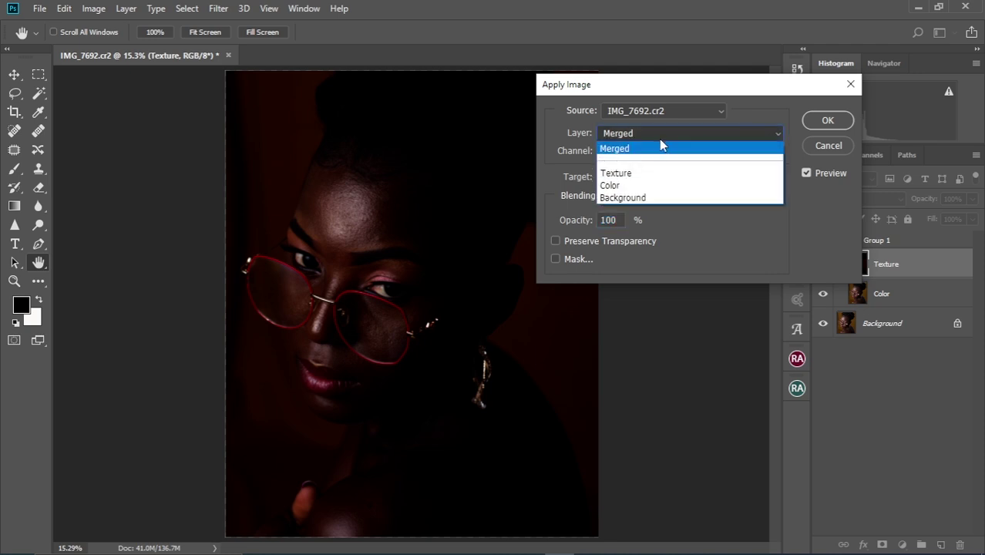
left_click(648, 185)
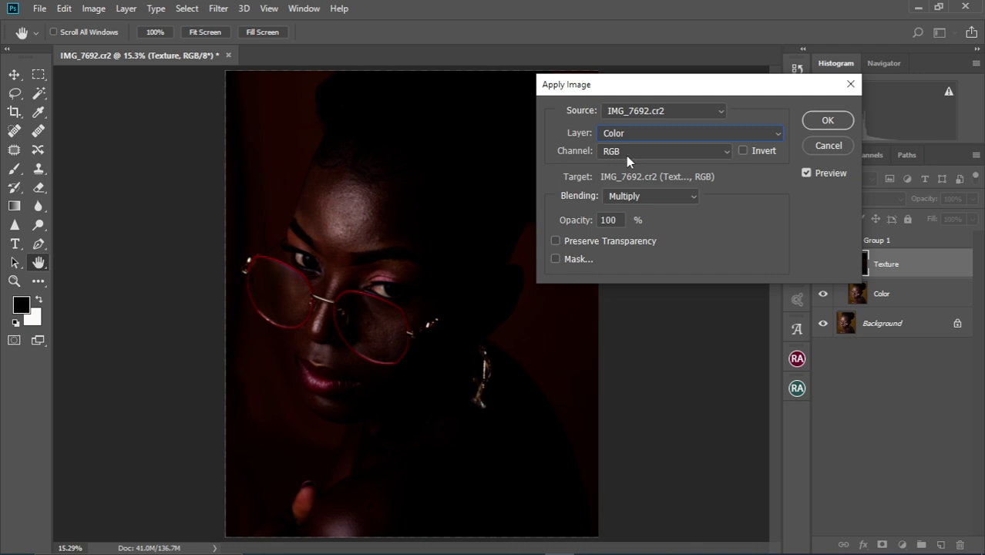
left_click(694, 198)
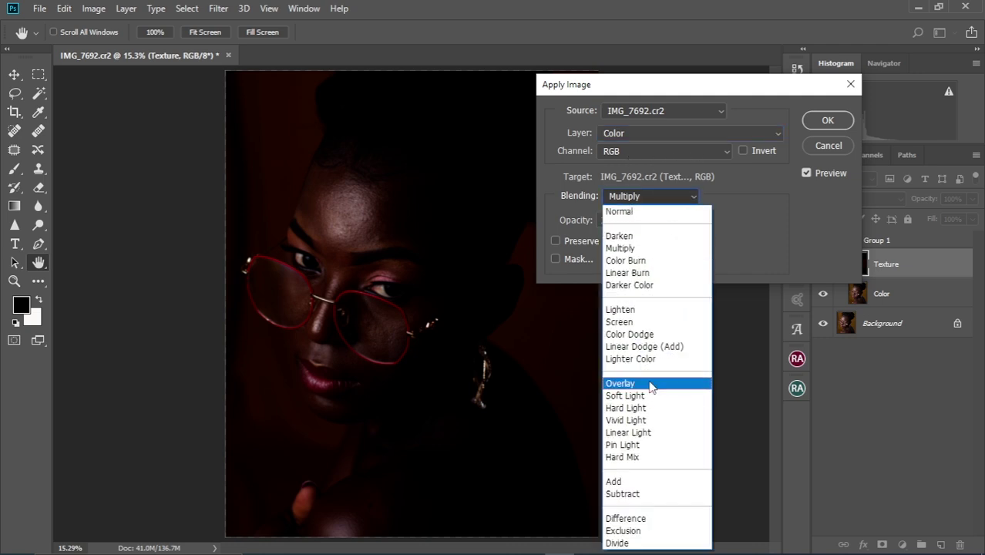
left_click(646, 495)
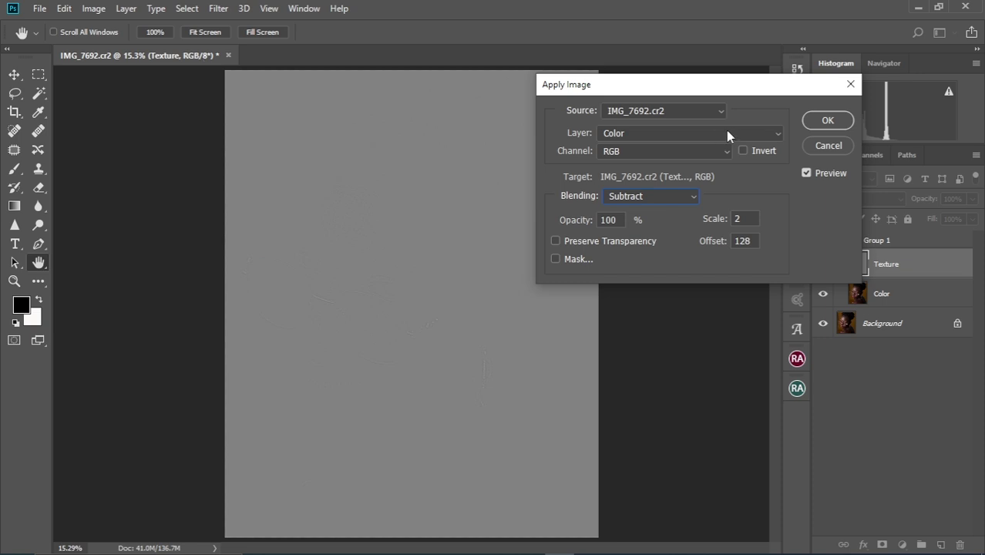
left_click(828, 121)
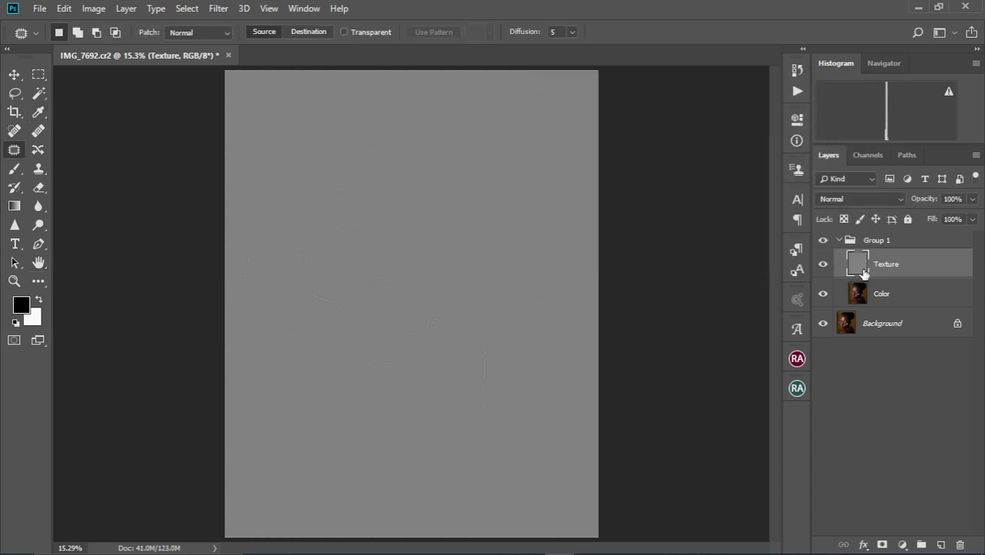
Step: Set the Texture layer's blend mode to Linear Light
left_click(892, 203)
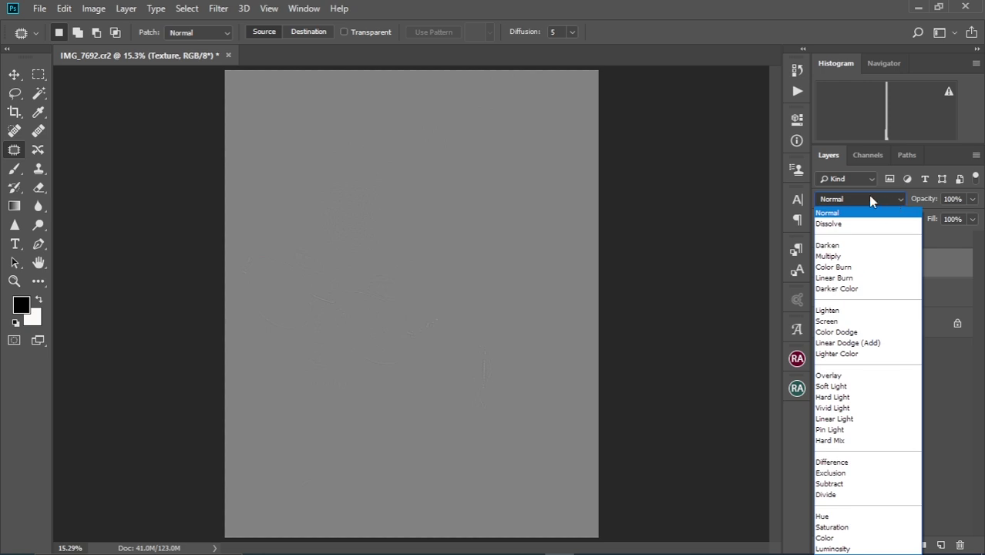
left_click(865, 420)
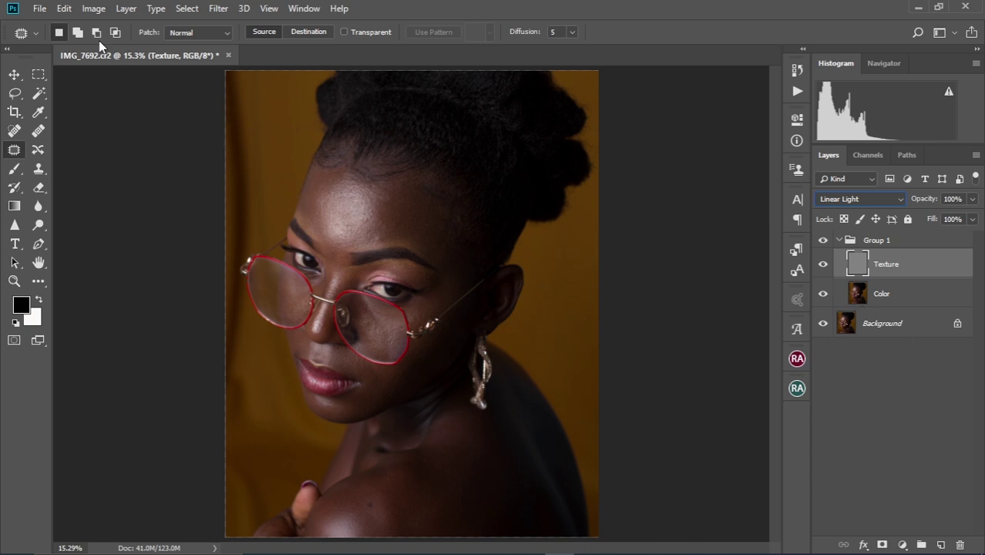
left_click(94, 9)
mouse_move(106, 28)
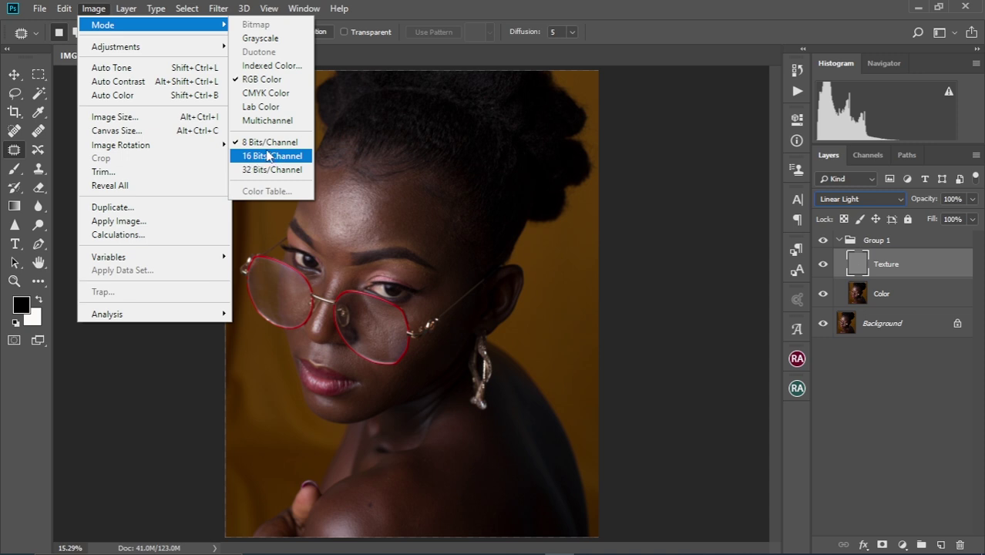
left_click(410, 143)
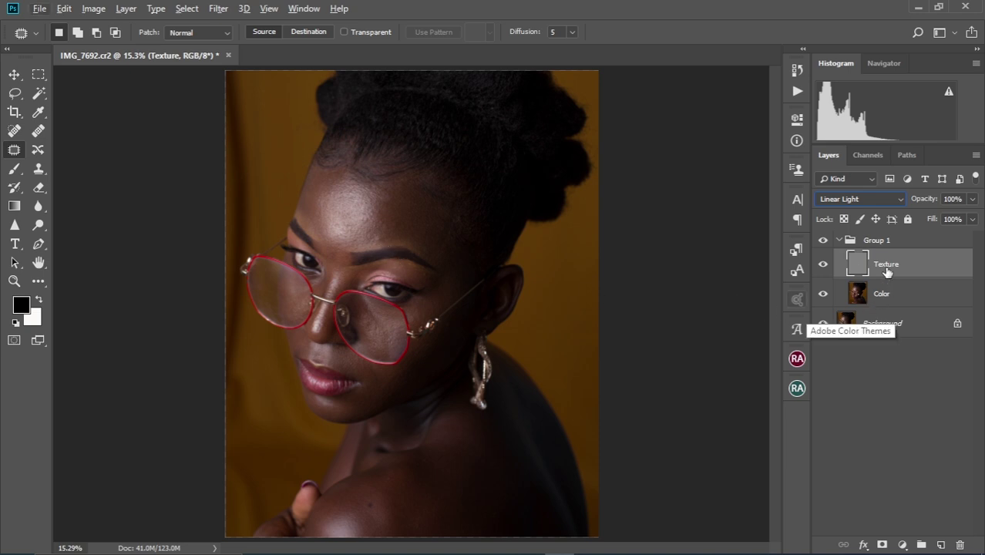
left_click(842, 241)
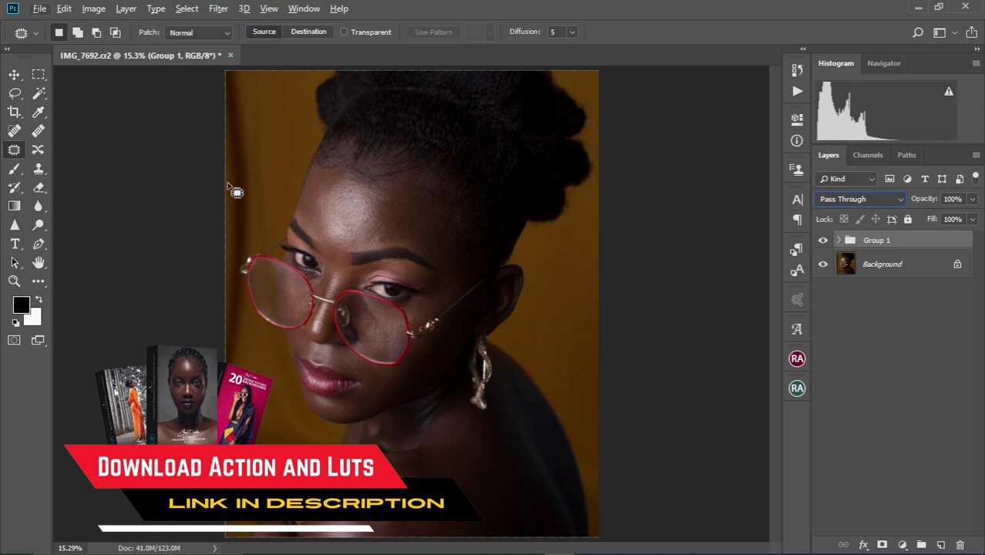
Step: Activate the Color layer in Group 1 and draw a lasso selection around the shiny highlight on the forehead
left_click(14, 75)
scroll(460, 302, "up", 7)
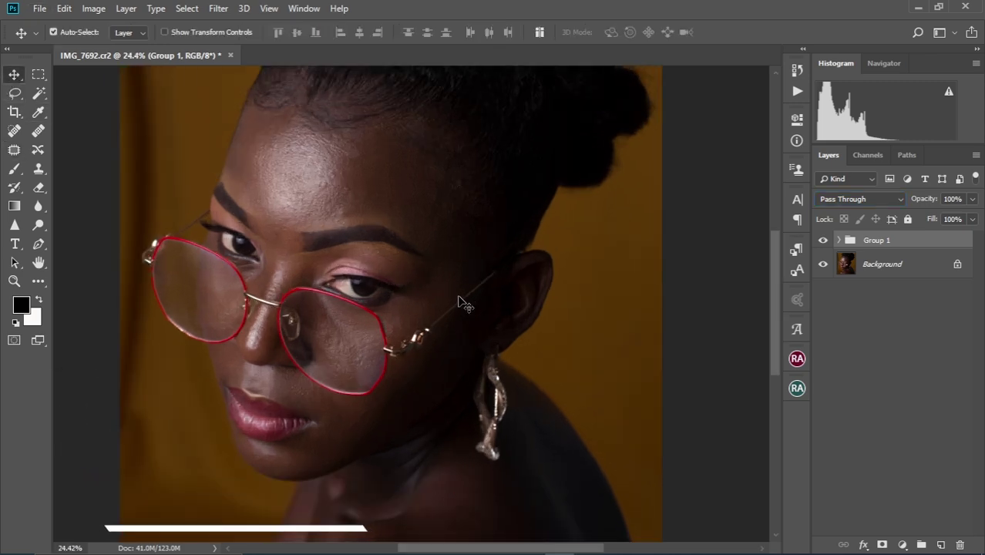
left_click_drag(382, 207, 460, 242)
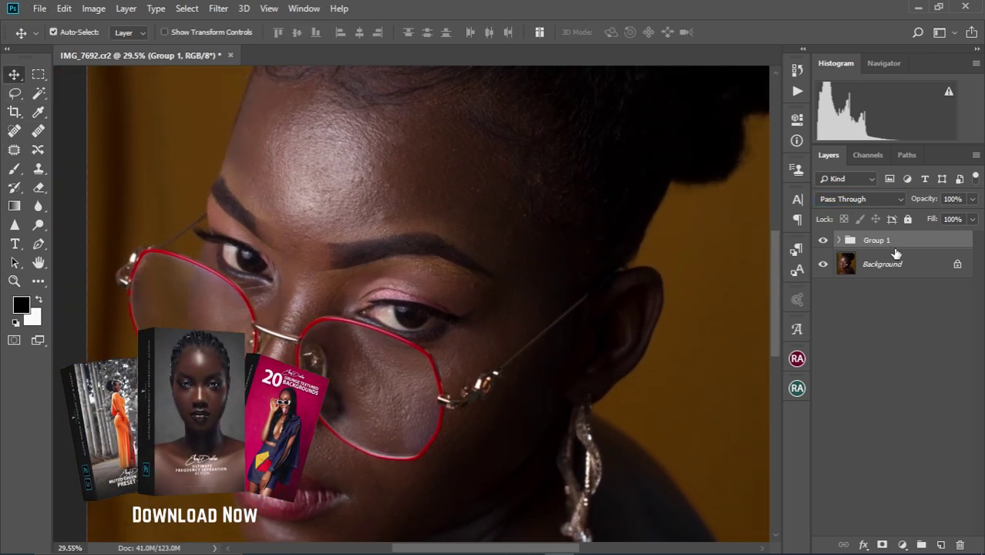
left_click(841, 240)
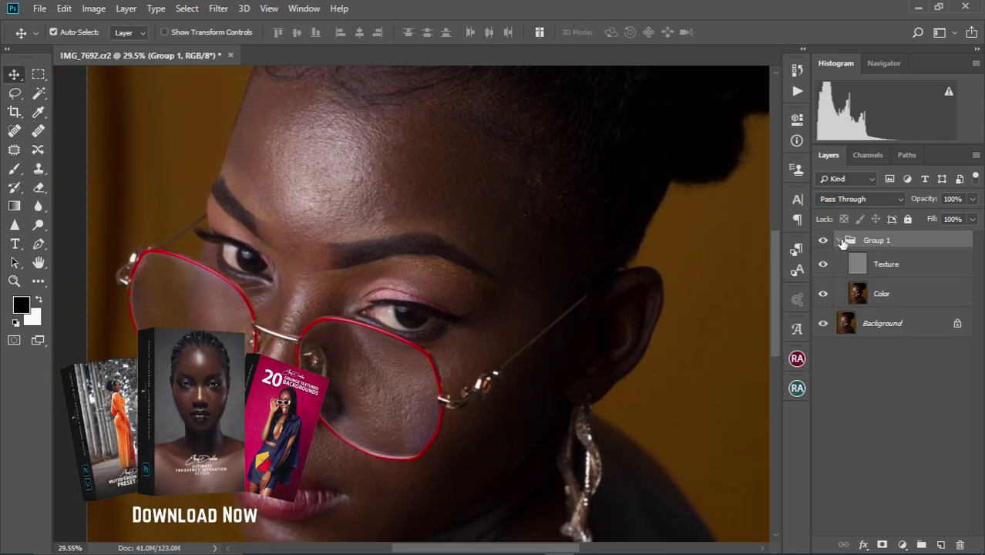
left_click(906, 297)
left_click_drag(451, 216, 463, 261)
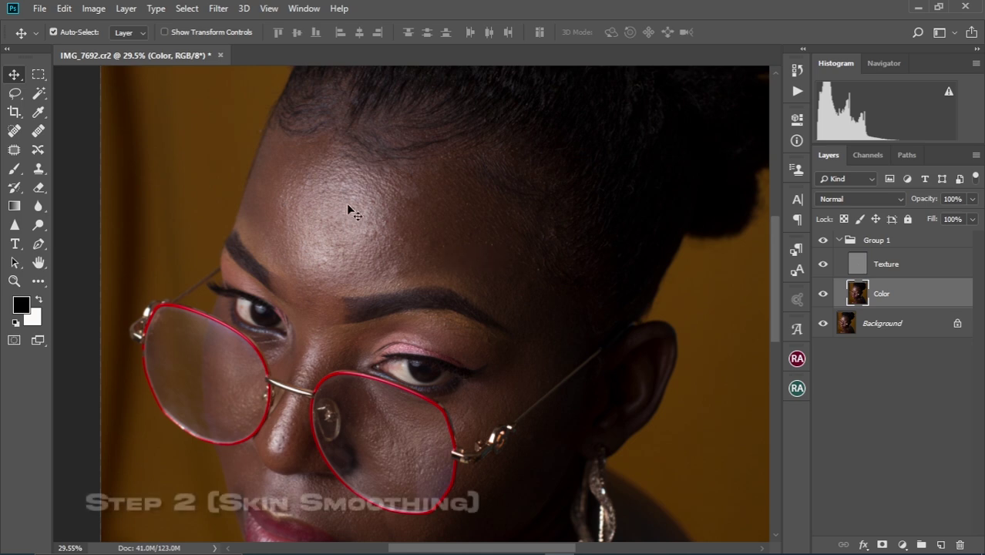
left_click(14, 93)
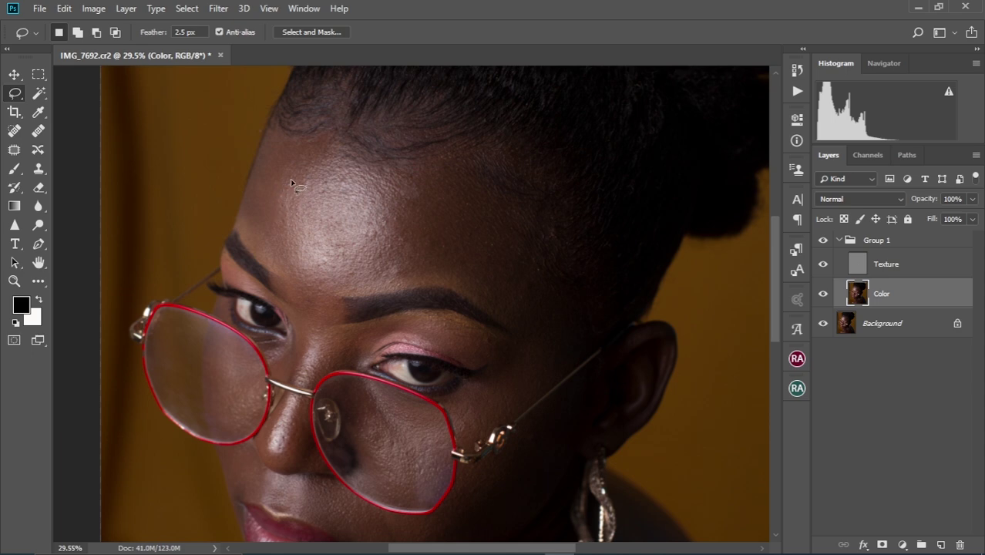
mouse_move(324, 161)
left_mouse_down()
mouse_move(298, 174)
mouse_move(283, 215)
left_mouse_up()
mouse_move(371, 283)
left_mouse_down()
mouse_move(399, 266)
mouse_move(411, 239)
mouse_move(409, 172)
mouse_move(326, 150)
left_mouse_up()
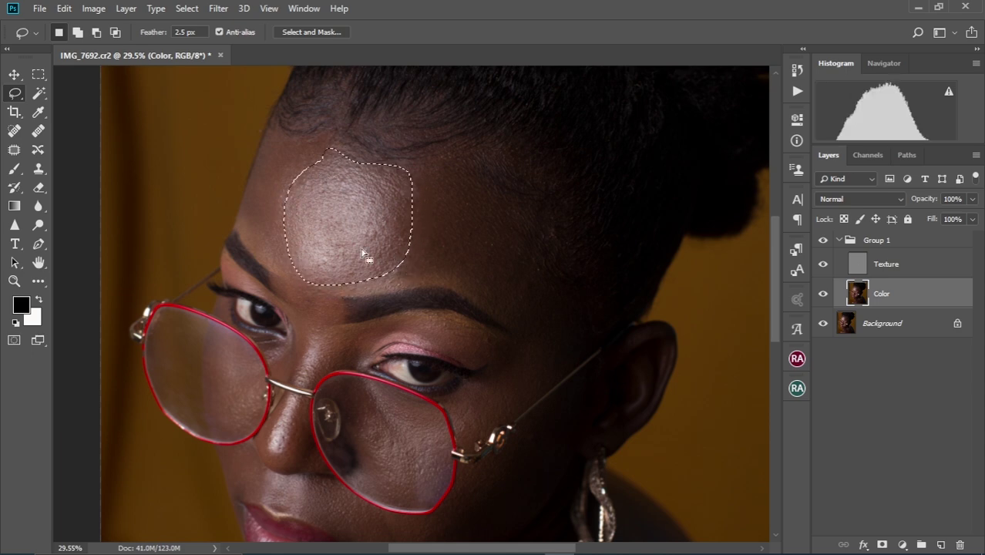
Step: Apply a Gaussian Blur with a radius of 5.2 pixels to the selected forehead highlight, then clear the selection
right_click(345, 198)
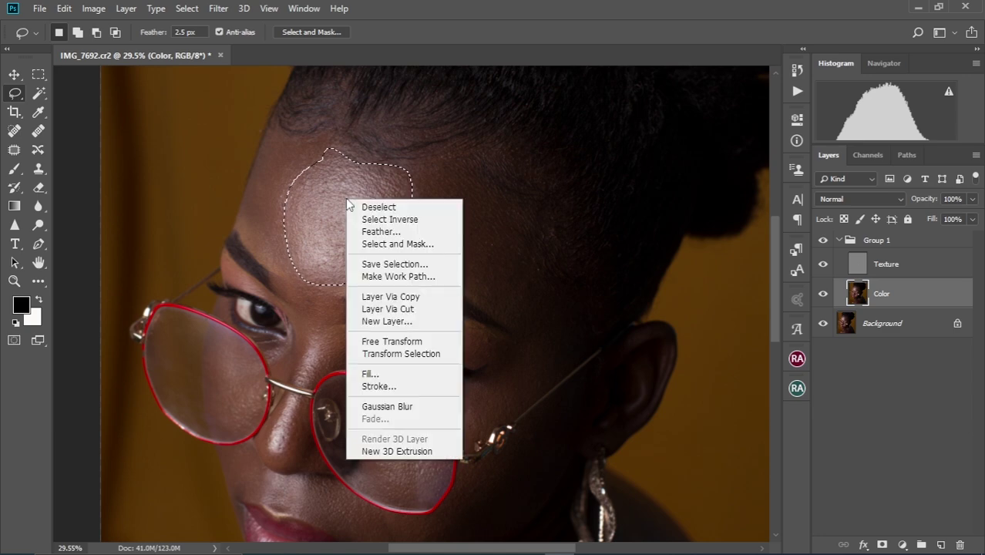
left_click(391, 407)
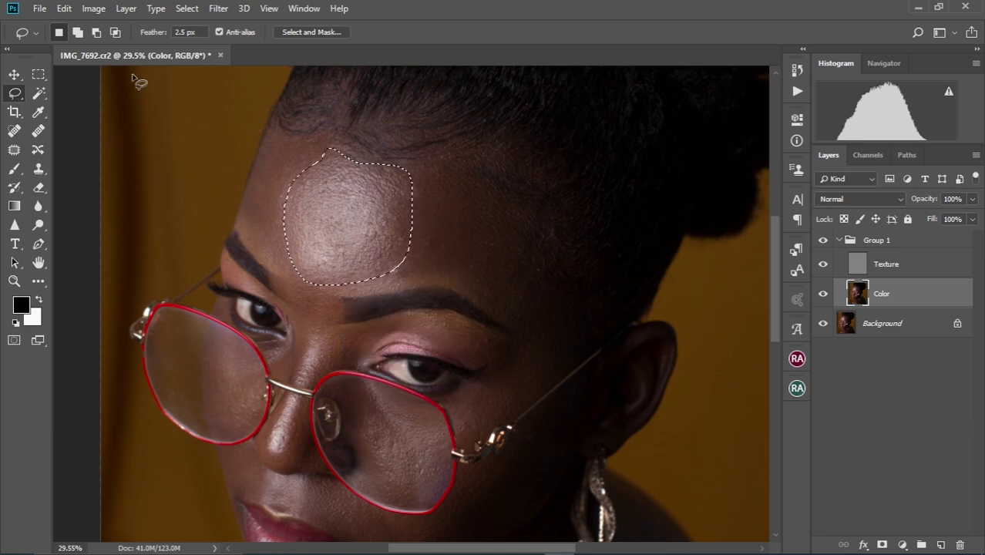
left_click(219, 9)
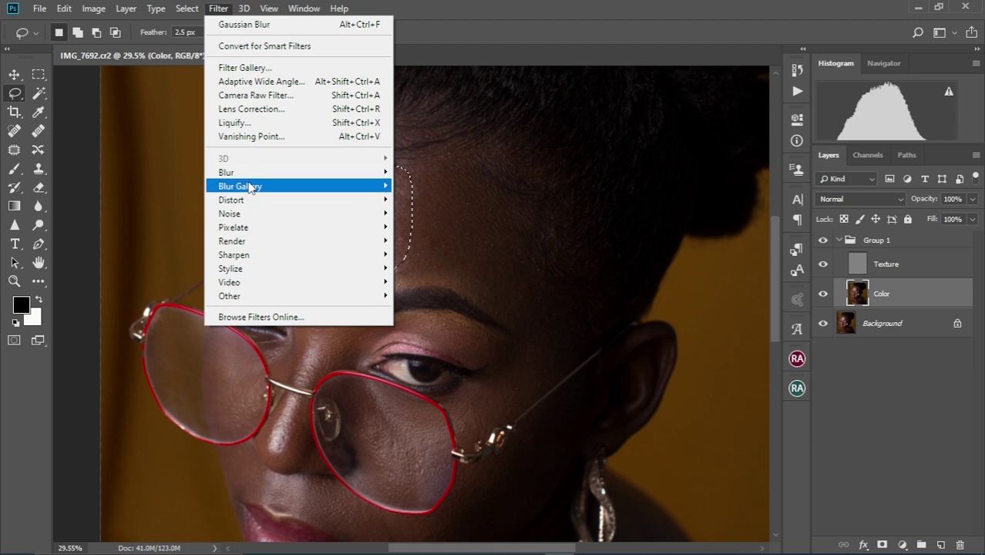
mouse_move(250, 178)
left_click(424, 227)
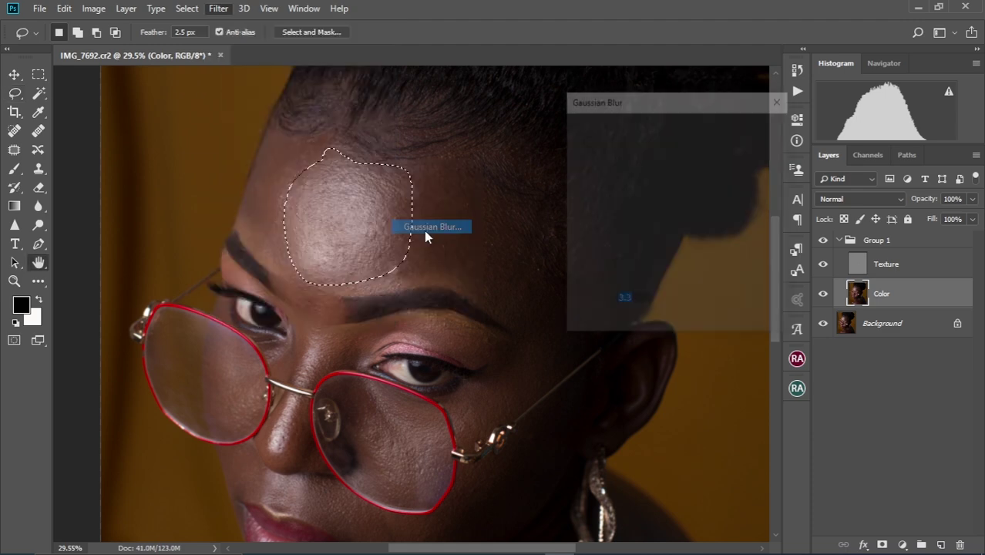
left_click_drag(600, 324, 615, 326)
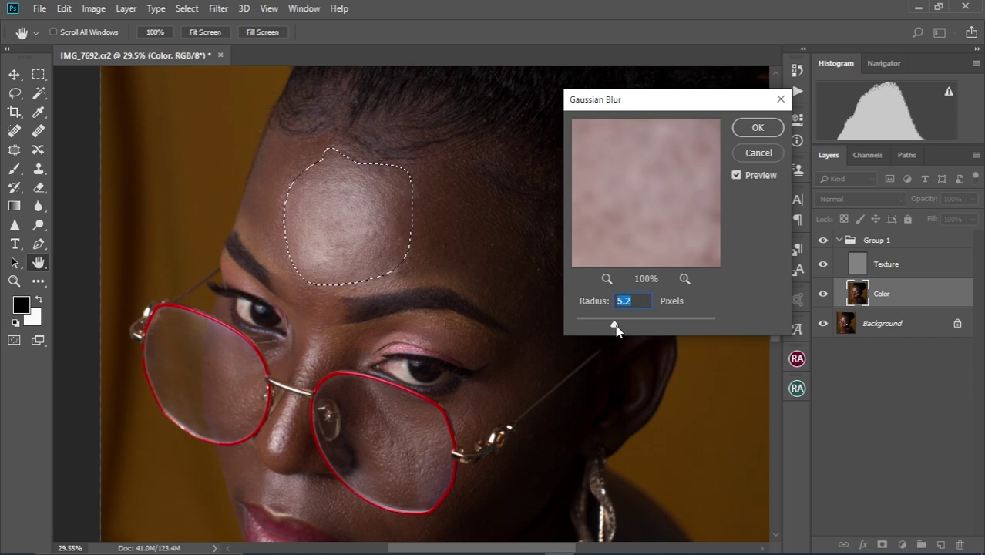
left_click(757, 128)
key("ctrl+d")
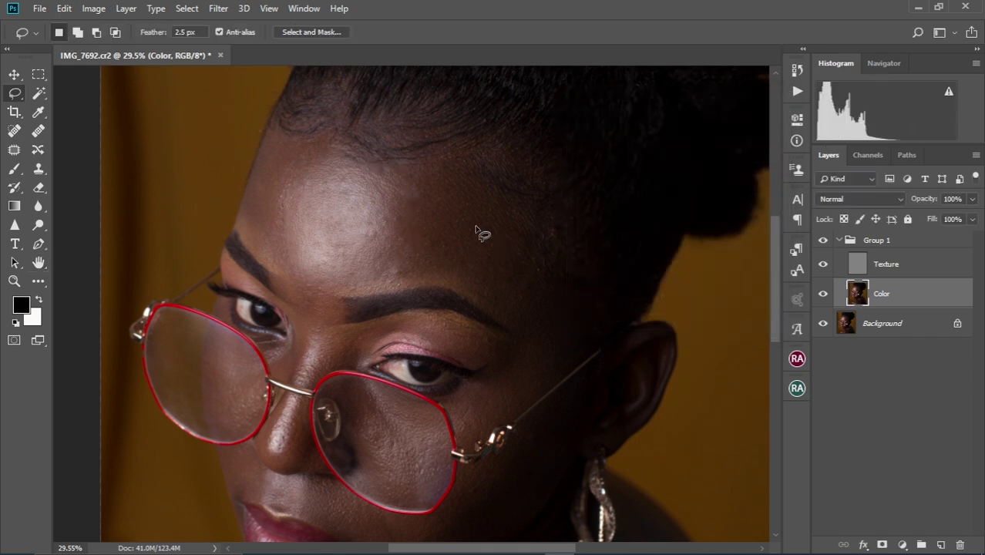
Step: Lasso the darker side of the forehead and the strip above the eyebrow in turn, repeating the last Gaussian Blur on each
mouse_move(405, 177)
left_mouse_down()
mouse_move(407, 268)
mouse_move(497, 259)
mouse_move(516, 217)
mouse_move(467, 156)
mouse_move(391, 165)
left_mouse_up()
right_click(470, 224)
left_click(509, 431)
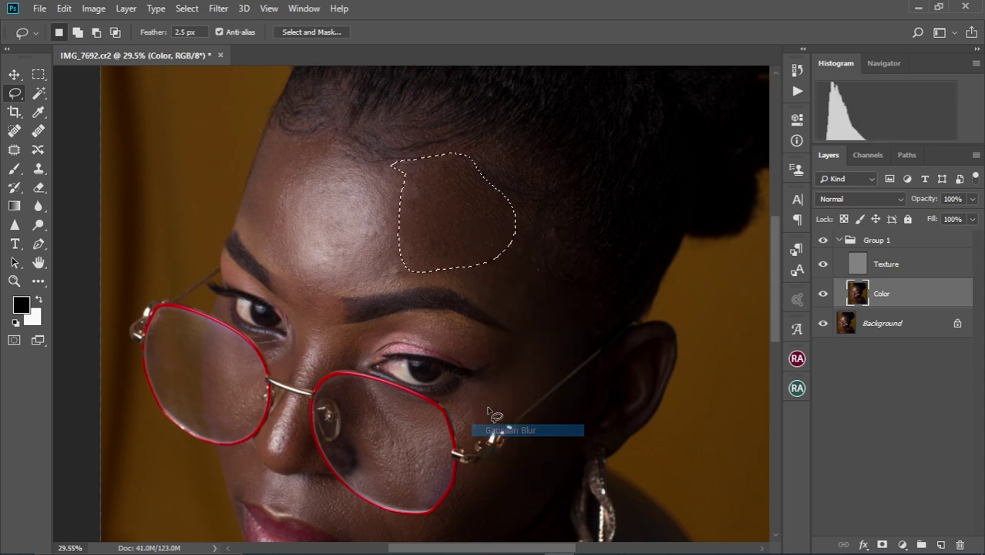
key("ctrl+d")
mouse_move(382, 274)
left_mouse_down()
mouse_move(403, 288)
mouse_move(462, 290)
mouse_move(538, 318)
mouse_move(493, 253)
mouse_move(393, 244)
left_mouse_up()
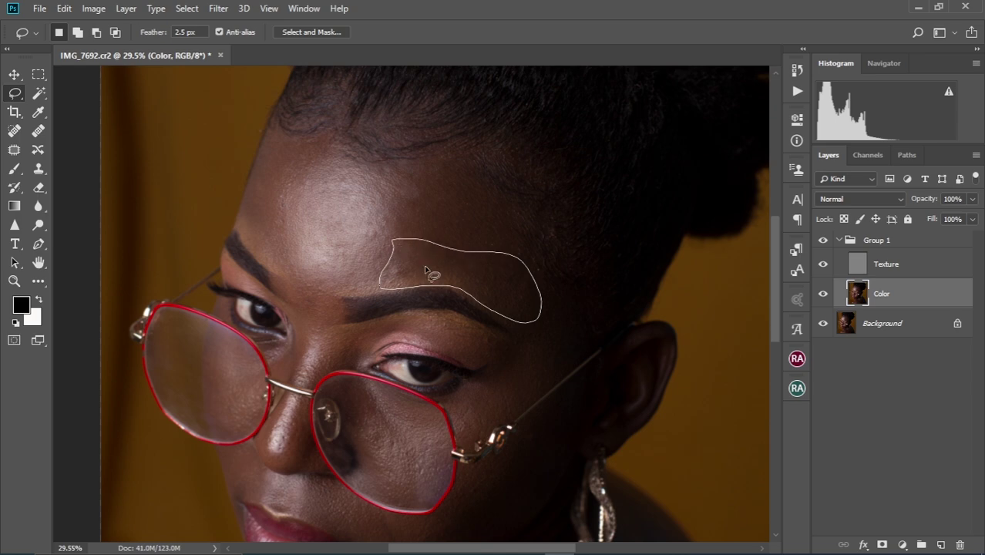
right_click(465, 254)
left_click(524, 484)
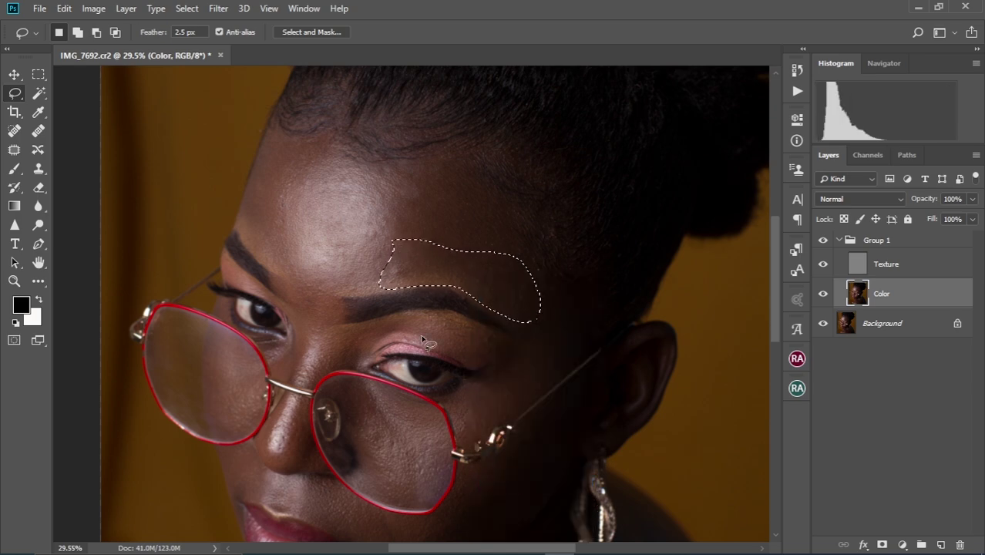
key("ctrl+d")
Step: Lasso the forehead skin just below the hairline, repeat the last Gaussian Blur on it and deselect
left_click_drag(329, 233, 369, 299)
mouse_move(366, 208)
left_mouse_down()
mouse_move(321, 267)
mouse_move(303, 270)
mouse_move(298, 235)
mouse_move(315, 185)
mouse_move(341, 199)
mouse_move(368, 195)
left_mouse_up()
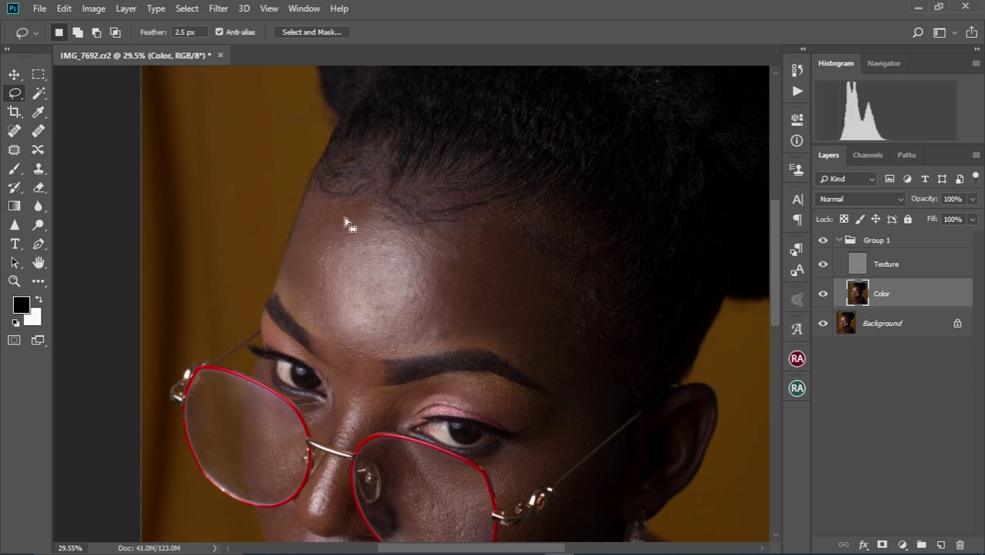
right_click(336, 218)
left_click(402, 430)
key("ctrl+d")
Step: Lasso the outer area between the eyebrow and the pink eyelid, repeat the last Gaussian Blur on it and deselect
left_click_drag(504, 317, 389, 219)
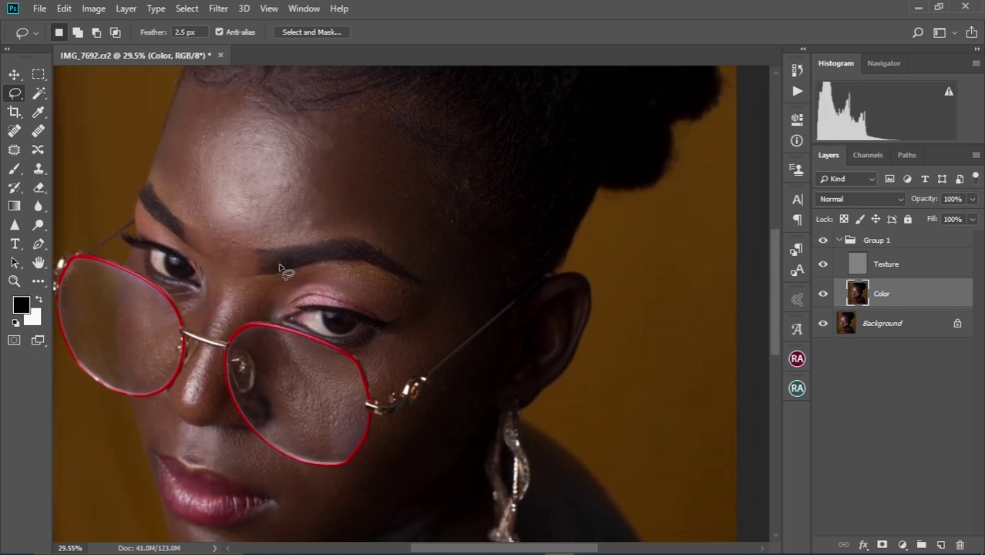
mouse_move(335, 295)
left_mouse_down()
mouse_move(391, 314)
mouse_move(415, 310)
mouse_move(420, 297)
mouse_move(401, 279)
mouse_move(340, 278)
left_mouse_up()
right_click(352, 279)
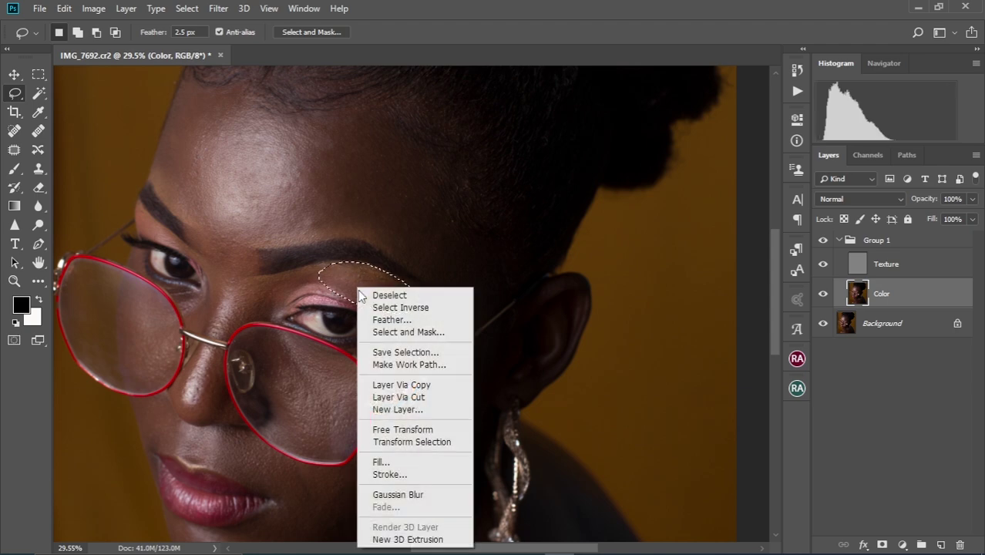
left_click(405, 496)
key("ctrl+d")
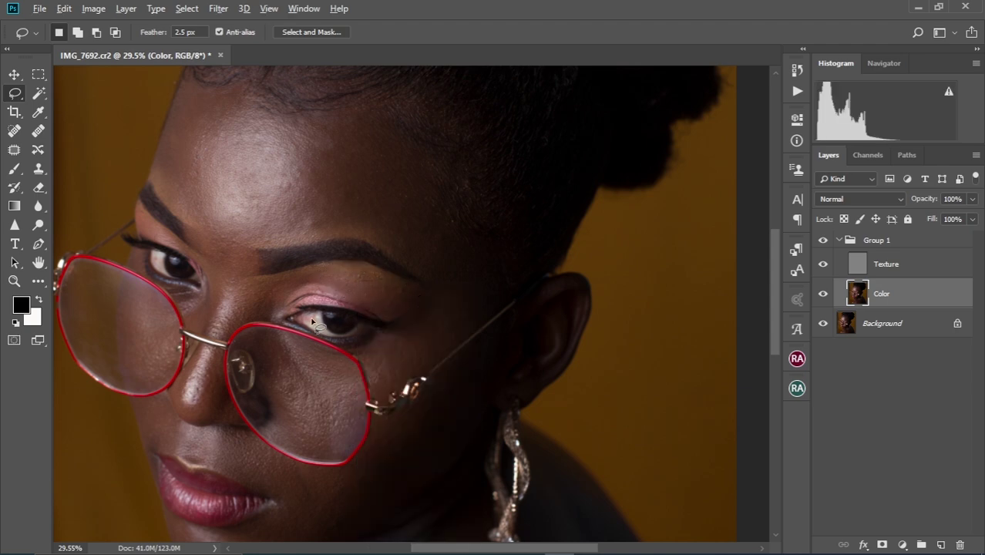
Step: Lasso the skin between the inner eyebrow end and the inner eye corner, repeat the Gaussian Blur and deselect
scroll(313, 316, "up", 2)
mouse_move(214, 264)
left_mouse_down()
mouse_move(203, 287)
mouse_move(258, 307)
mouse_move(383, 256)
mouse_move(312, 245)
mouse_move(252, 266)
left_mouse_up()
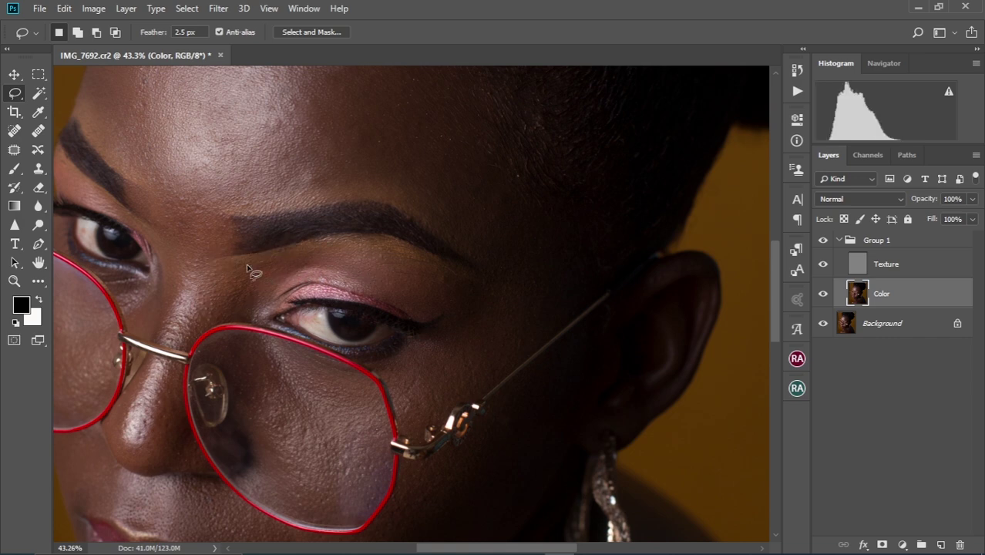
right_click(260, 269)
left_click(325, 474)
key("ctrl+d")
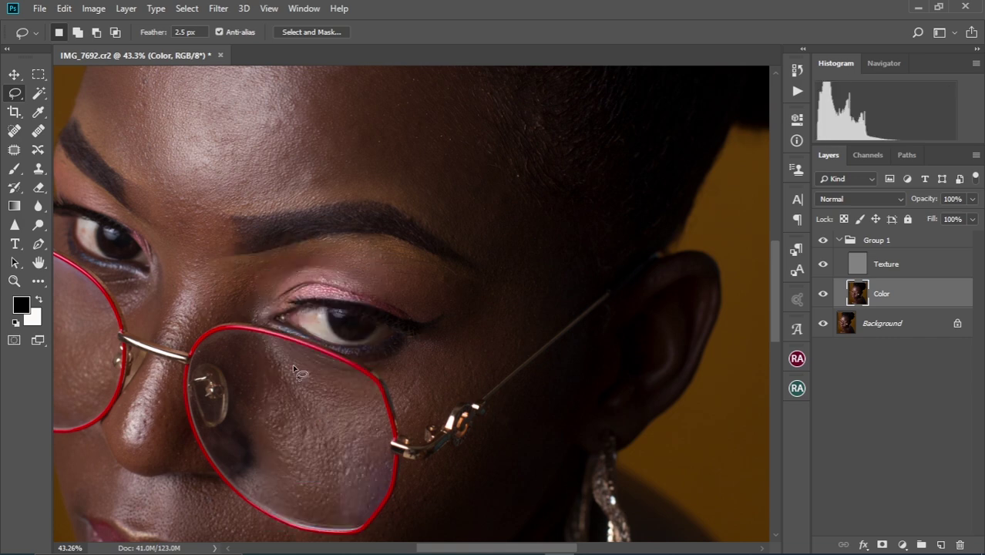
Step: Lasso the strip running from above the far eyebrow down between the brows, repeat the Gaussian Blur and deselect
left_click_drag(255, 295, 307, 311)
mouse_move(245, 231)
left_mouse_down()
mouse_move(279, 306)
mouse_move(273, 337)
mouse_move(300, 344)
mouse_move(328, 313)
mouse_move(309, 218)
mouse_move(222, 164)
mouse_move(201, 163)
mouse_move(202, 190)
mouse_move(241, 228)
left_mouse_up()
right_click(289, 264)
left_click(355, 470)
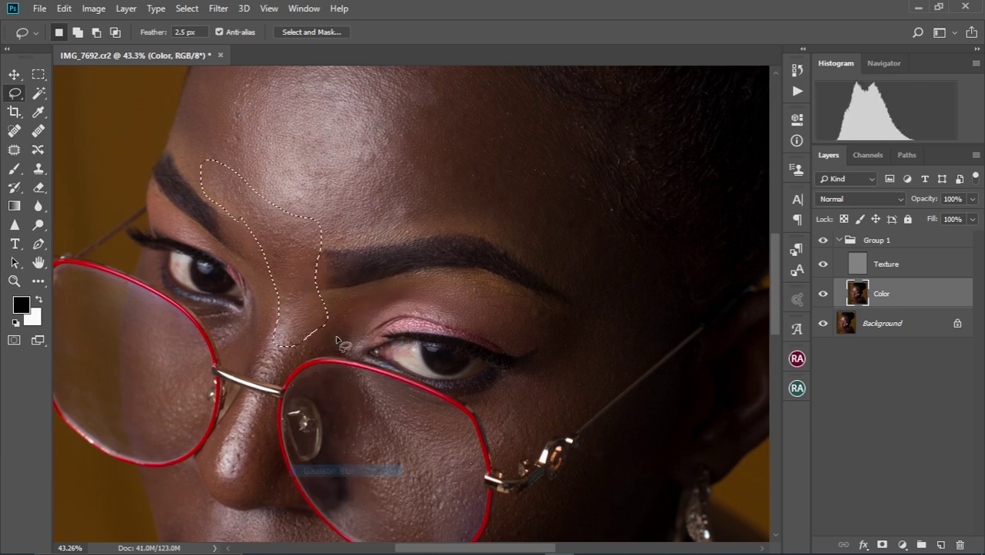
key("ctrl+d")
Step: Lasso the skin on the nose bridge, repeat the last Gaussian Blur on it and deselect
scroll(341, 347, "up", 3)
left_click_drag(281, 263, 304, 258)
right_click(293, 245)
left_click(333, 452)
key("ctrl+d")
Step: Lasso the under-eye skin inside the nearer lens and apply the last Gaussian Blur to it twice
left_click_drag(371, 353, 388, 245)
mouse_move(402, 190)
left_mouse_down()
mouse_move(511, 233)
mouse_move(420, 187)
mouse_move(378, 260)
mouse_move(347, 190)
left_mouse_up()
right_click(437, 233)
left_click(491, 439)
right_click(403, 226)
left_click(458, 432)
Step: Lasso the cheek seen through the lower part of the nearer lens, repeat the Gaussian Blur and deselect
left_click_drag(382, 267, 510, 402)
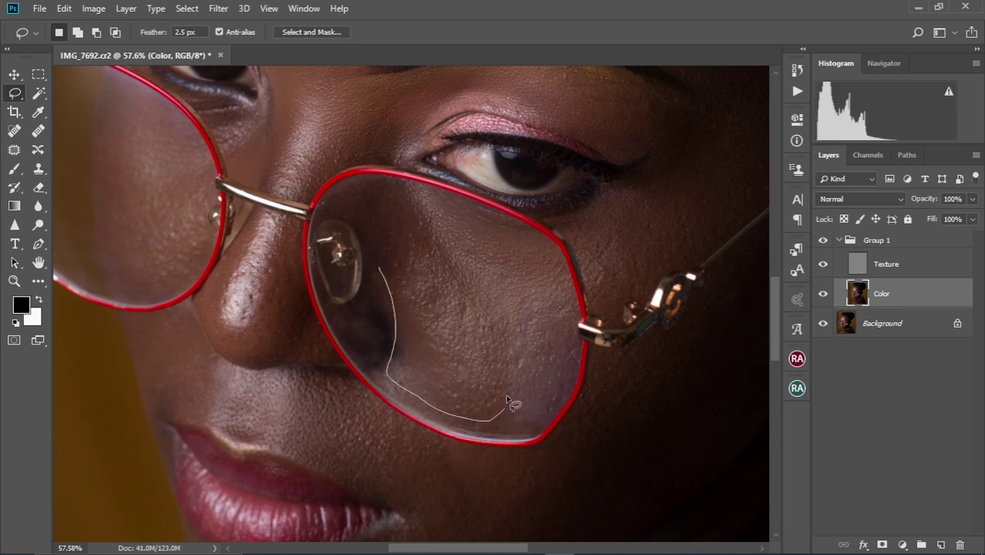
right_click(444, 356)
left_click(500, 294)
key("ctrl+d")
Step: Lasso skin patches around the outer eye and temple in turn, repeating the last Gaussian Blur on each
left_click_drag(610, 260, 499, 340)
left_click_drag(560, 249, 571, 345)
right_click(565, 283)
left_click(630, 491)
key("ctrl+d")
mouse_move(540, 154)
left_mouse_down()
mouse_move(373, 289)
mouse_move(368, 256)
left_mouse_up()
right_click(459, 307)
left_click(511, 252)
key("ctrl+d")
Step: Lasso skin areas of the lower face, including the chin below the lips, repeating the Gaussian Blur and deselecting each
scroll(379, 352, "down", 4)
scroll(478, 302, "up", 3)
mouse_move(478, 305)
left_mouse_down()
mouse_move(568, 197)
mouse_move(486, 297)
left_mouse_up()
mouse_move(244, 250)
left_mouse_down()
mouse_move(363, 307)
mouse_move(258, 249)
left_mouse_up()
key("ctrl+d")
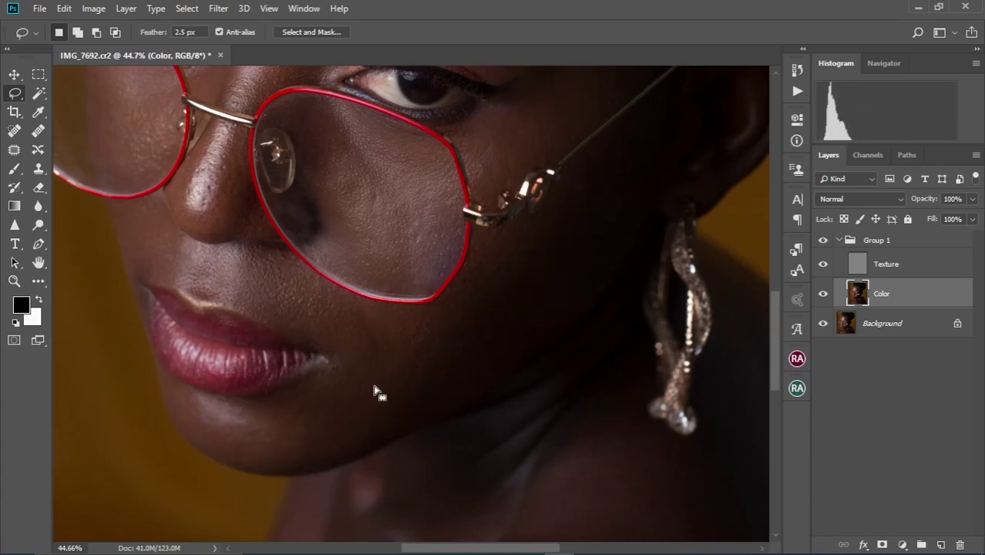
left_click_drag(389, 204, 503, 238)
mouse_move(404, 436)
left_mouse_down()
mouse_move(392, 489)
mouse_move(404, 438)
left_mouse_up()
right_click(392, 456)
left_click(444, 399)
key("ctrl+d")
Step: Lasso the cheek seen through the farther lens, repeat the last Gaussian Blur on it and deselect
left_click_drag(340, 314, 382, 495)
mouse_move(276, 270)
left_mouse_down()
mouse_move(289, 379)
mouse_move(277, 319)
left_mouse_up()
right_click(277, 319)
left_click(330, 263)
key("ctrl+d")
Step: Lasso the bright highlight on the shoulder, repeat the last Gaussian Blur on it and deselect
mouse_move(375, 377)
left_mouse_down()
mouse_move(355, 348)
mouse_move(355, 383)
mouse_move(422, 284)
left_mouse_up()
scroll(403, 351, "down", 5)
scroll(405, 361, "up", 3)
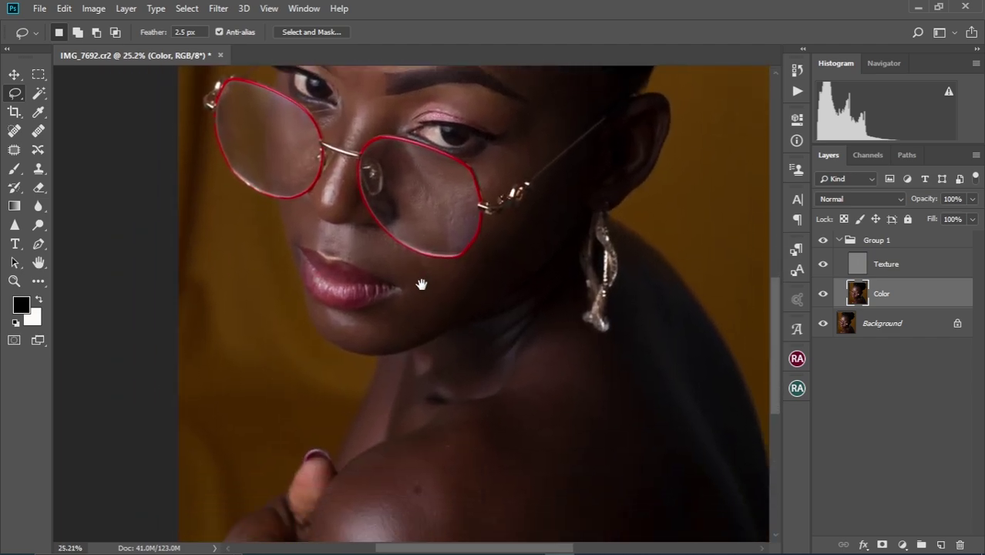
left_click_drag(414, 375, 410, 278)
mouse_move(404, 387)
left_mouse_down()
mouse_move(369, 391)
mouse_move(330, 454)
mouse_move(418, 446)
mouse_move(413, 401)
left_mouse_up()
right_click(378, 414)
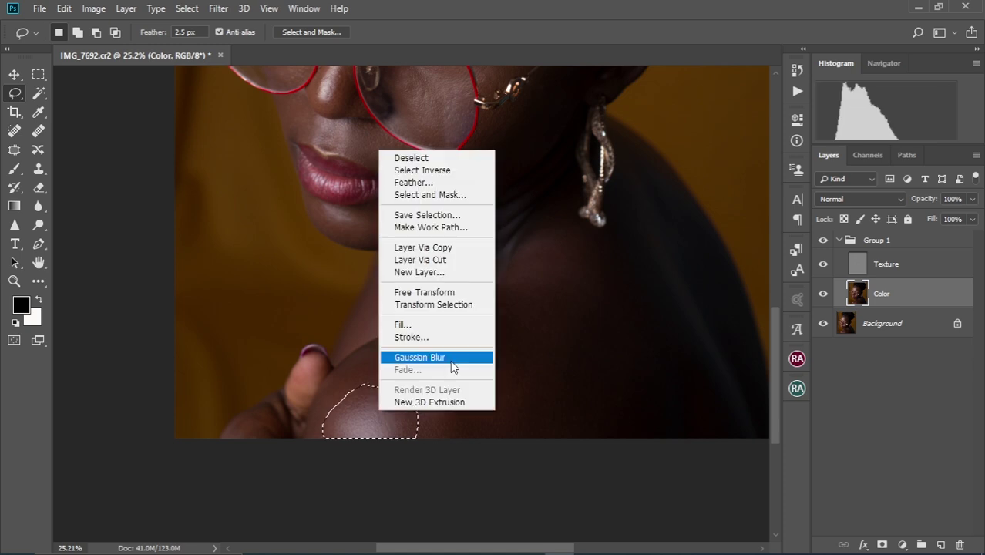
left_click(455, 413)
key("ctrl+d")
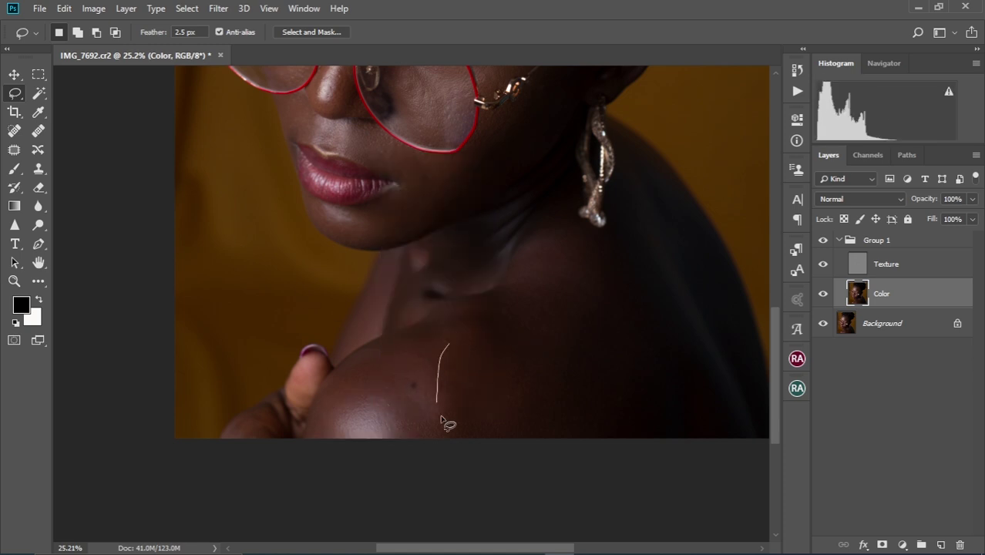
Step: Lasso the large dark area of the shoulder beside the highlight, repeat the Gaussian Blur and deselect
mouse_move(445, 422)
left_mouse_down()
mouse_move(539, 424)
mouse_move(616, 326)
mouse_move(564, 276)
mouse_move(519, 302)
mouse_move(465, 316)
left_mouse_up()
right_click(490, 376)
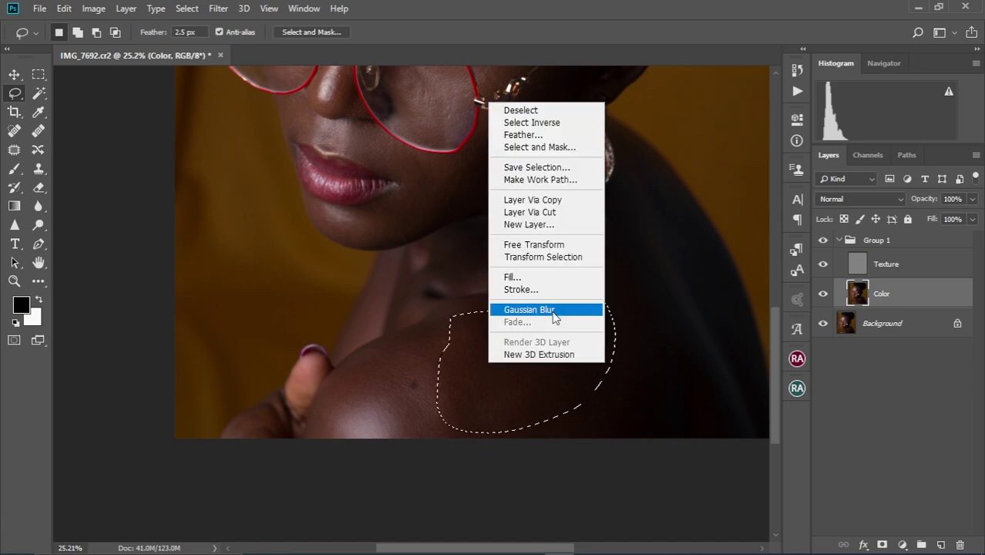
left_click(552, 311)
key("ctrl+d")
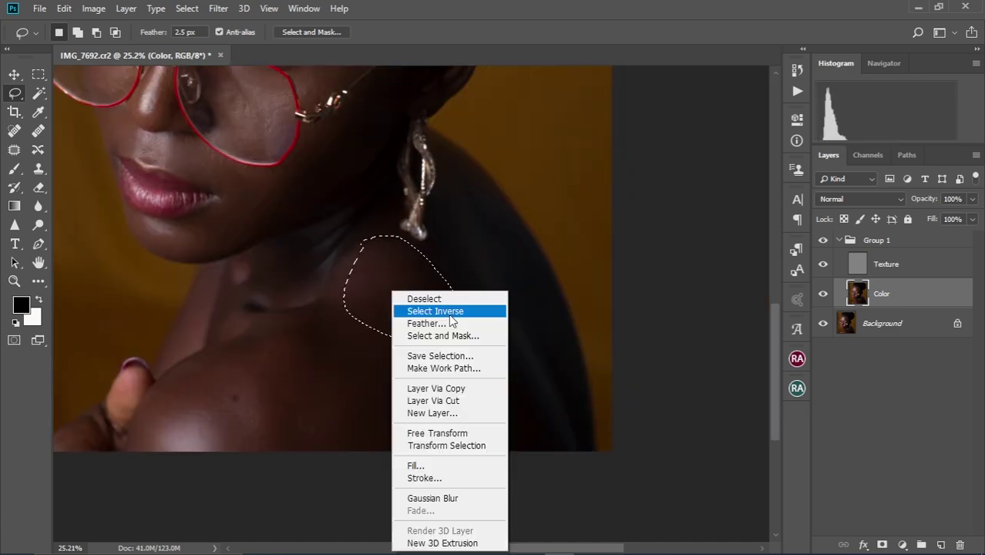
Step: Lasso the long strip along the back behind the earring and repeat the last Gaussian Blur on it
key("Escape")
left_click_drag(399, 348, 473, 339)
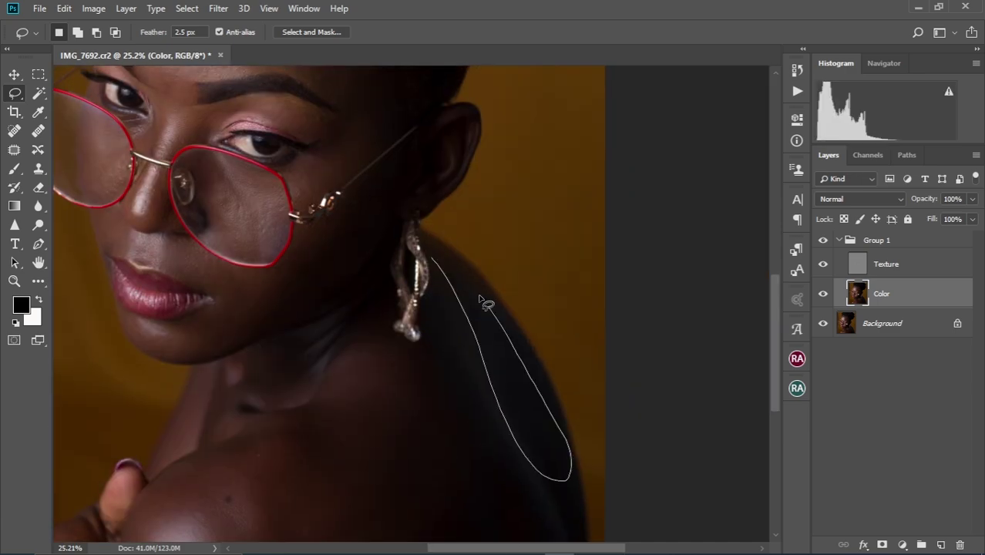
left_click_drag(488, 303, 438, 266)
right_click(518, 140)
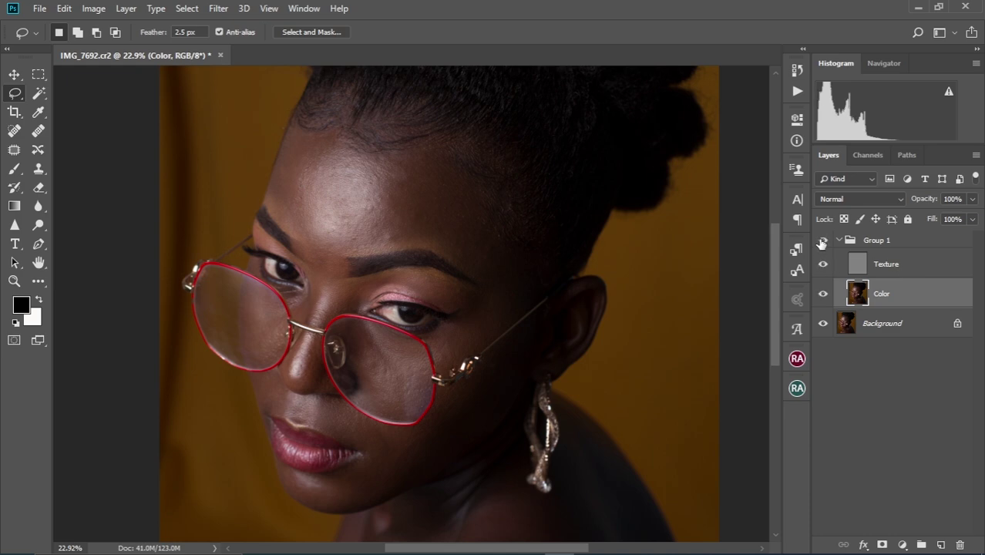
Step: Inspect the smoothed forehead and ready the Mixer Brush with Wet 64%, Load 36%, Mix 22% and Flow 67%
scroll(342, 233, "up", 3)
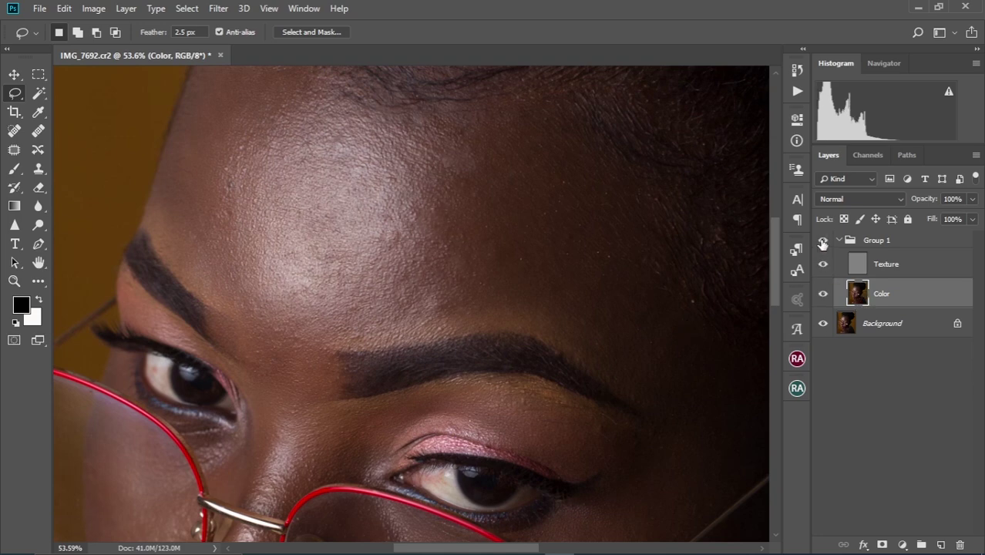
scroll(327, 339, "down", 3)
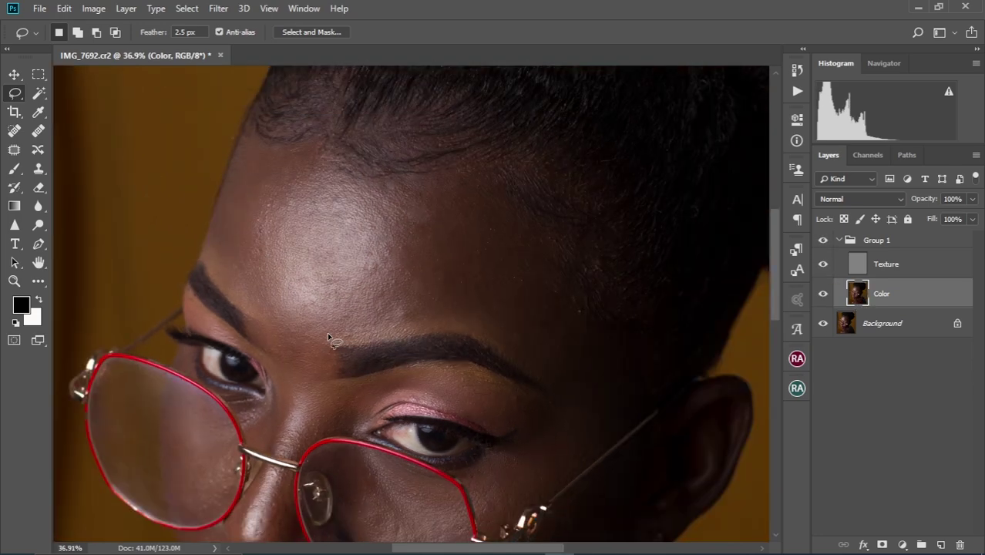
scroll(327, 332, "up", 2)
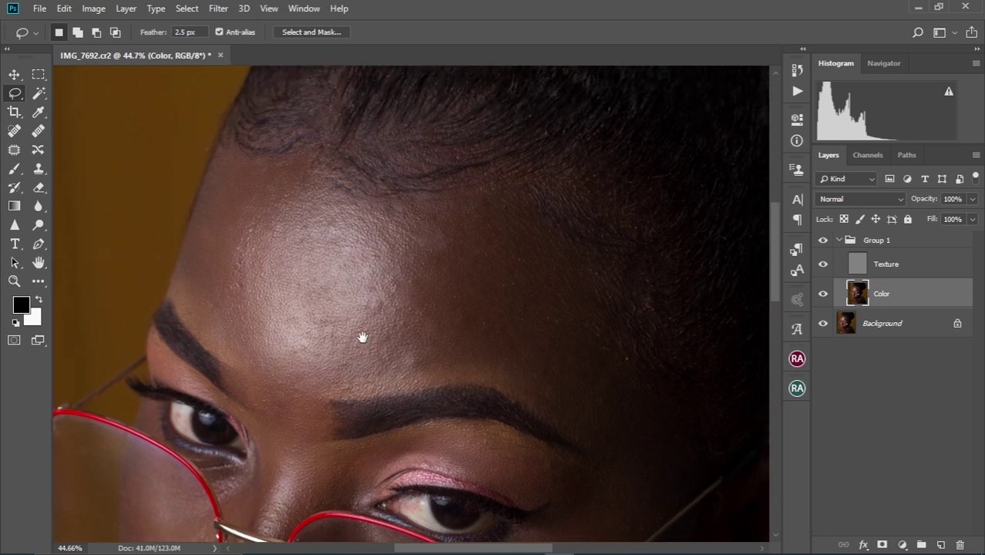
left_click_drag(362, 337, 382, 265)
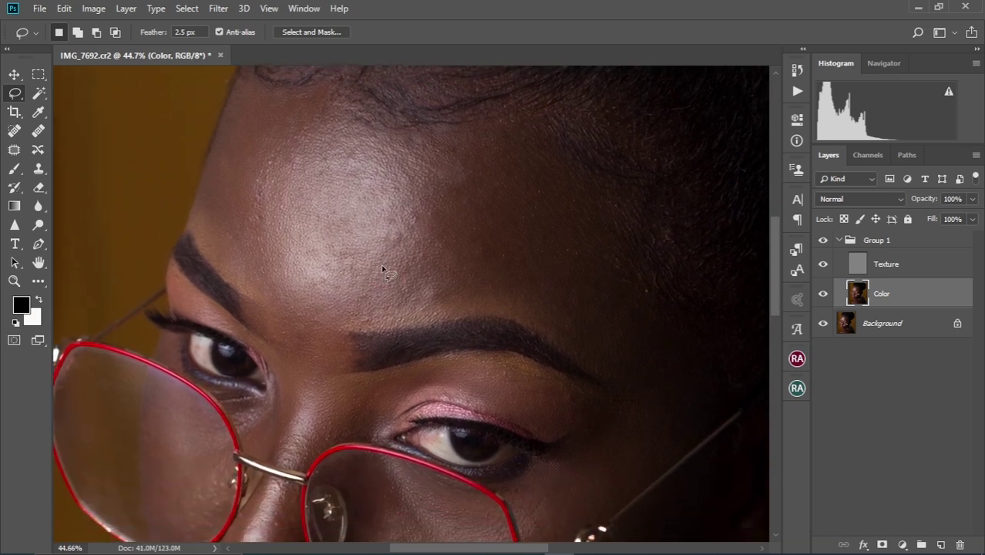
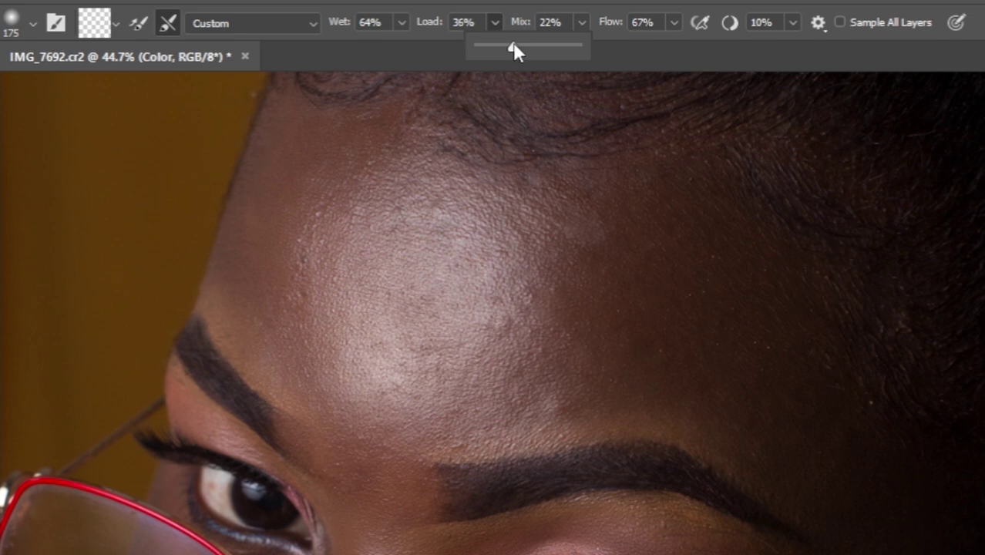
left_click(498, 22)
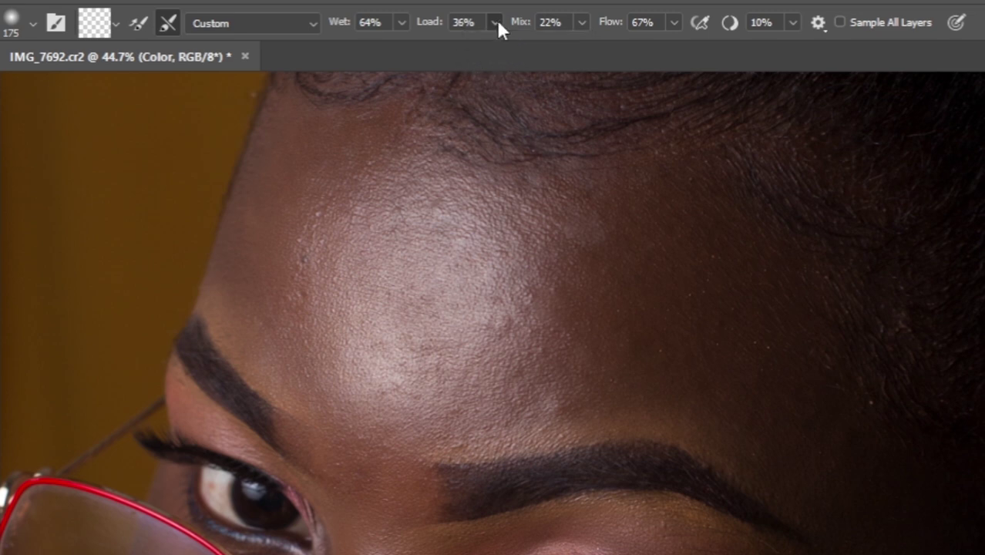
left_click(583, 23)
left_click(456, 190)
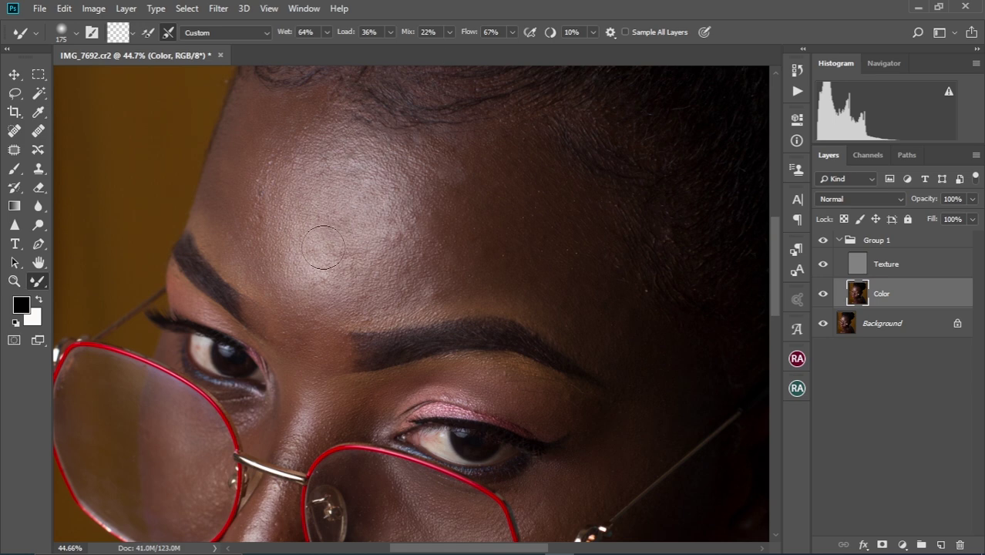
Step: Blend the forehead's highlight and skin tones on the Color layer with the Mixer Brush, reducing its size from 400 to 250
key("bracketright")
key("bracketleft")
scroll(291, 250, "down", 3)
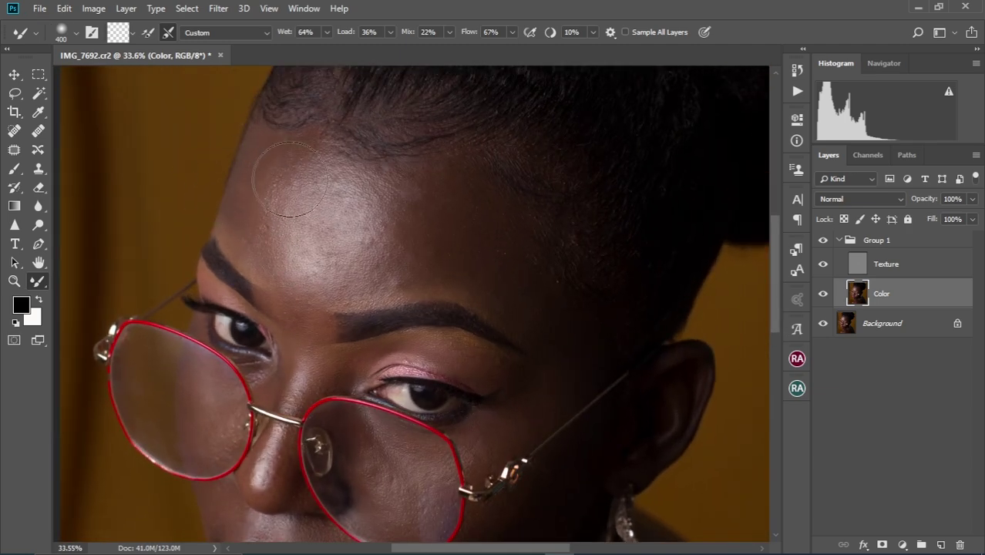
key("bracketleft")
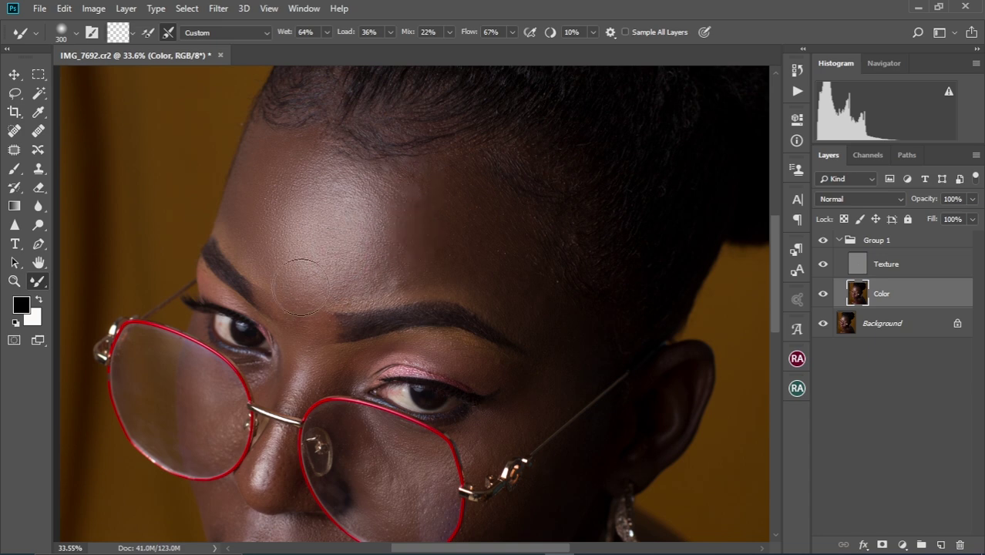
key("bracketleft")
key("bracketright")
key("bracketleft")
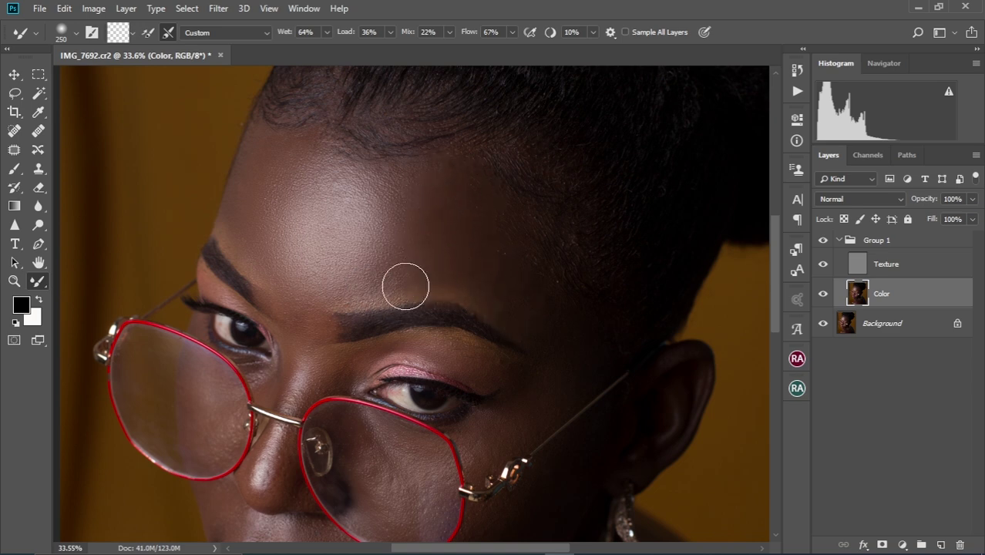
Step: Blend the forehead's highlight into the darker skin up to the hairline with the Mixer Brush, varying its size between 175 and 400
key("bracketright")
key("bracketright")
key("bracketright")
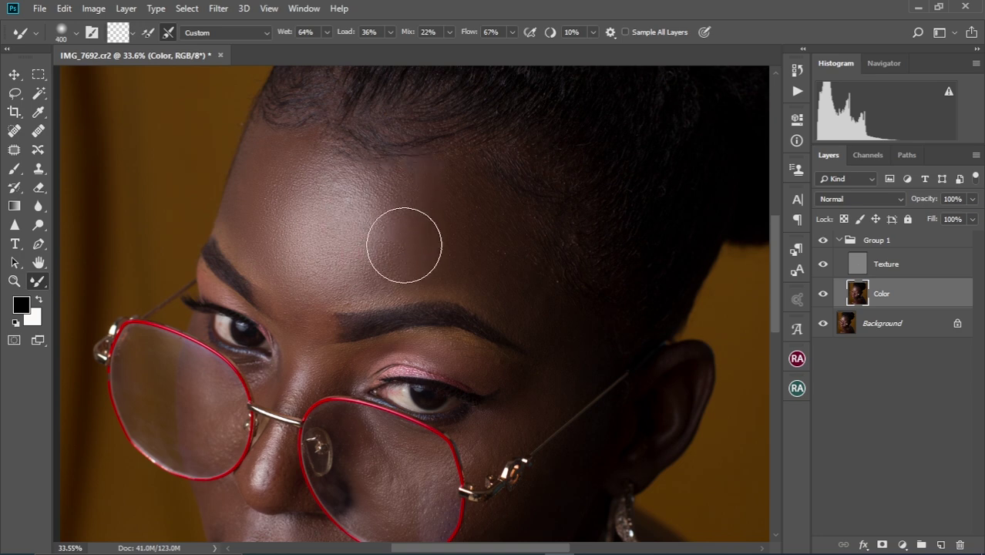
key("bracketleft")
key("bracketleft")
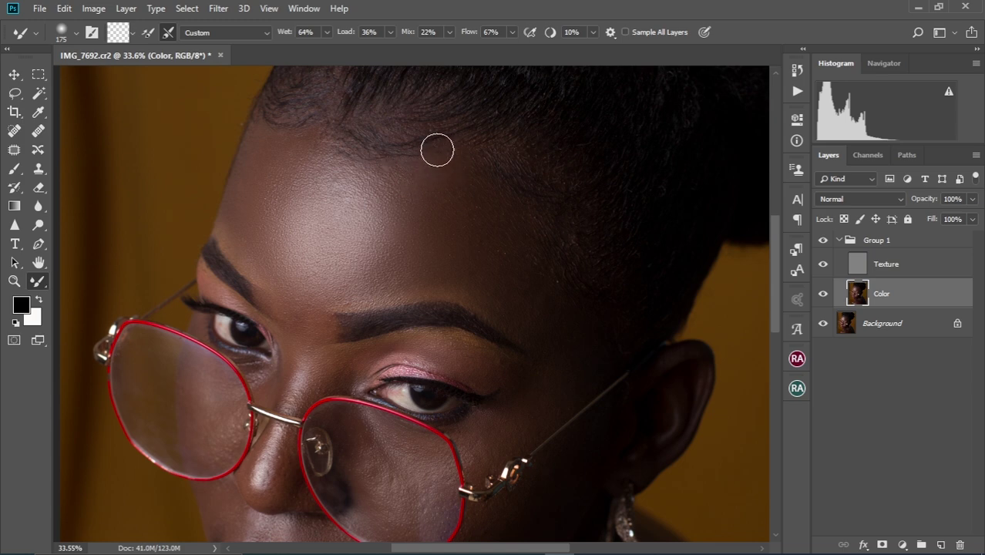
key("bracketright")
key("bracketright")
key("bracketright")
Step: Set the Mixer Brush's Wet to 45% and blend the skin around the brows and temple at sizes 175 to 250
scroll(379, 258, "down", 9)
scroll(379, 250, "up", 8)
left_click_drag(327, 32, 315, 51)
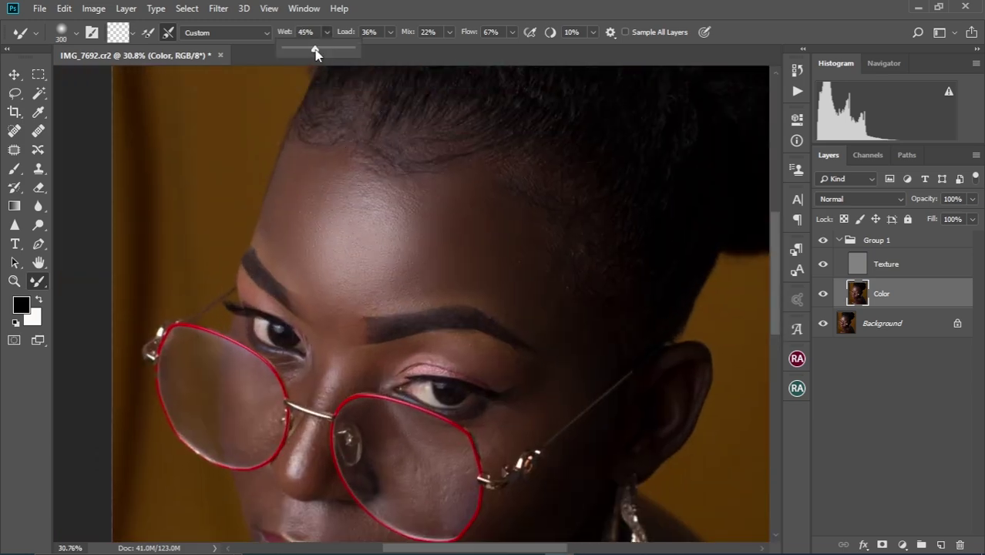
left_click_drag(361, 345, 355, 240)
key("bracketleft")
key("bracketleft")
key("bracketleft")
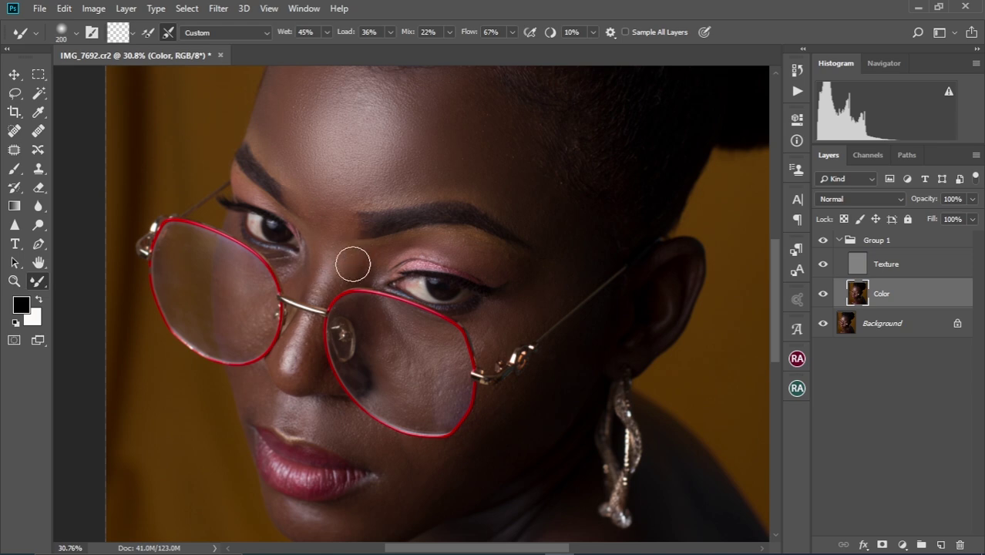
scroll(493, 251, "up", 2)
scroll(478, 245, "right", 2)
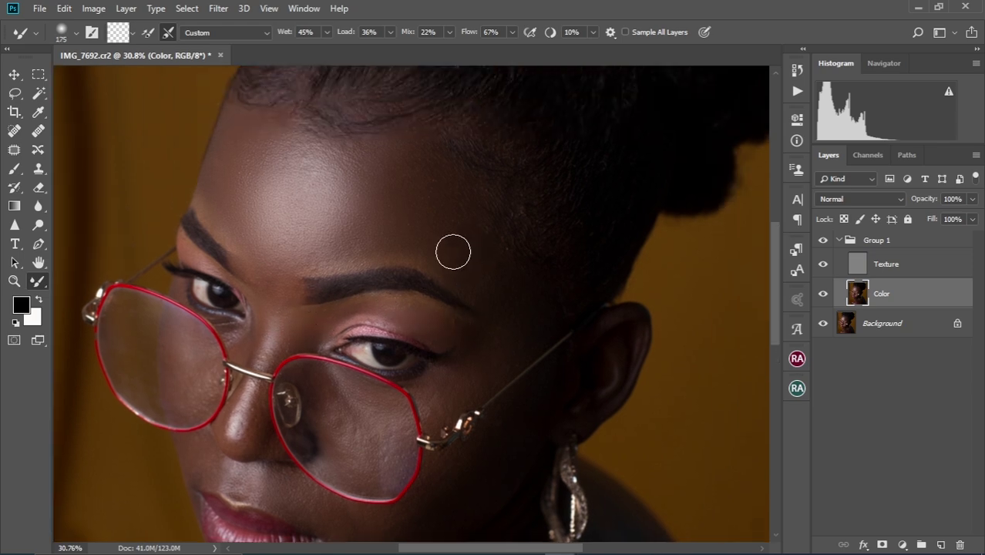
key("bracketright")
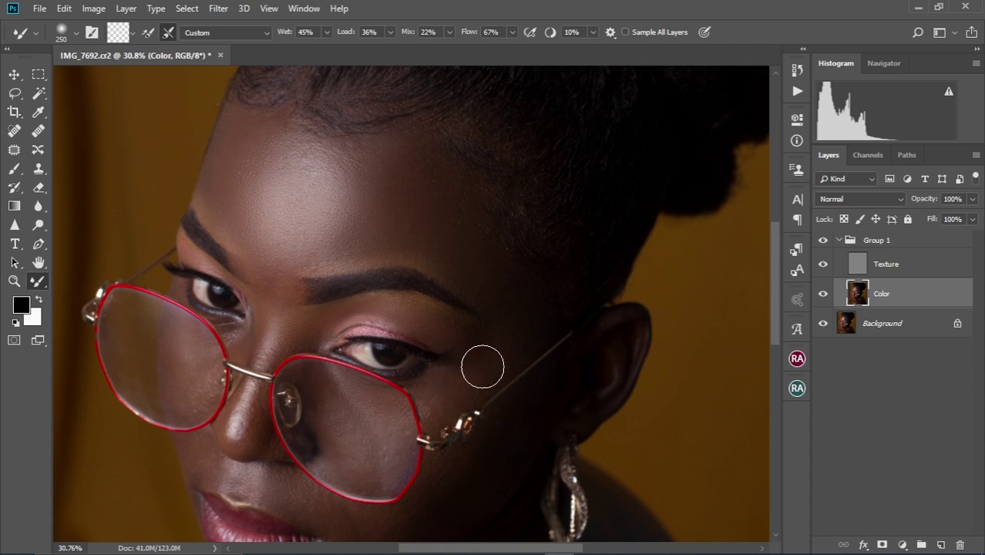
Step: Blend the nose tip and the skin below the nose with the Mixer Brush at sizes 150 and 100
scroll(432, 355, "down", 3)
scroll(378, 354, "up", 5)
key("bracketleft")
key("bracketleft")
key("bracketright")
key("bracketleft")
key("bracketleft")
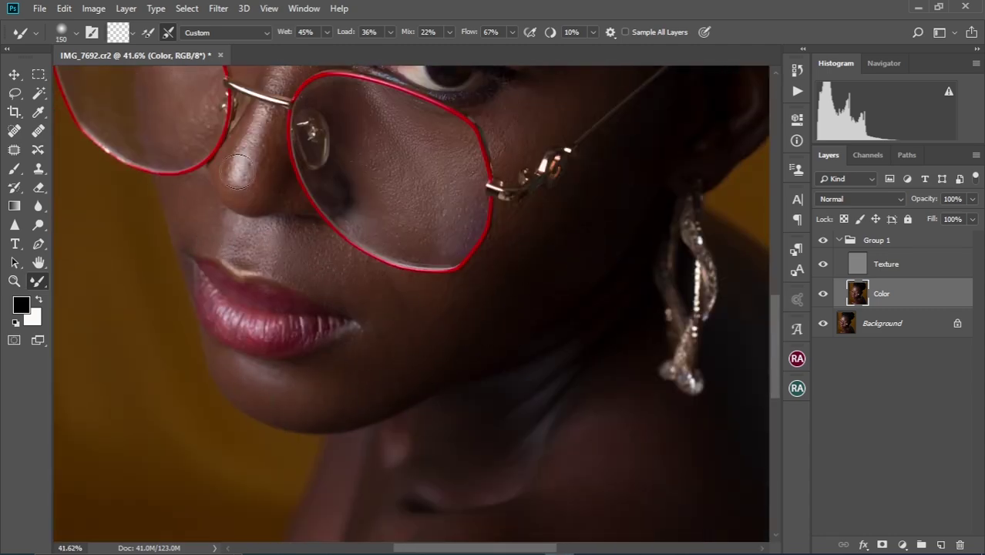
scroll(238, 255, "down", 2)
scroll(242, 216, "up", 3)
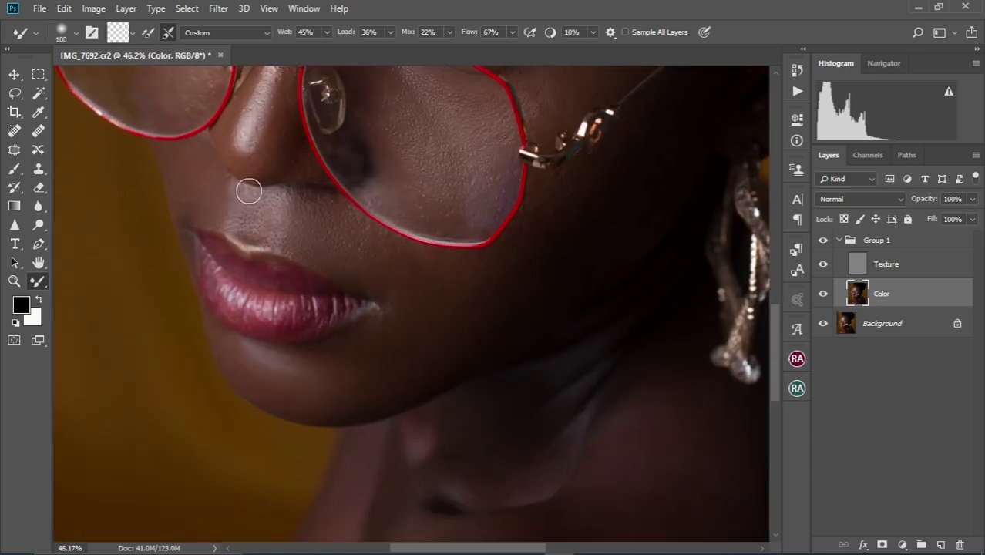
Step: Smooth the nose bridge, the skin above the upper lip and the area beside the nose with brush sizes 100 to 175
scroll(385, 230, "down", 5)
scroll(366, 270, "up", 7)
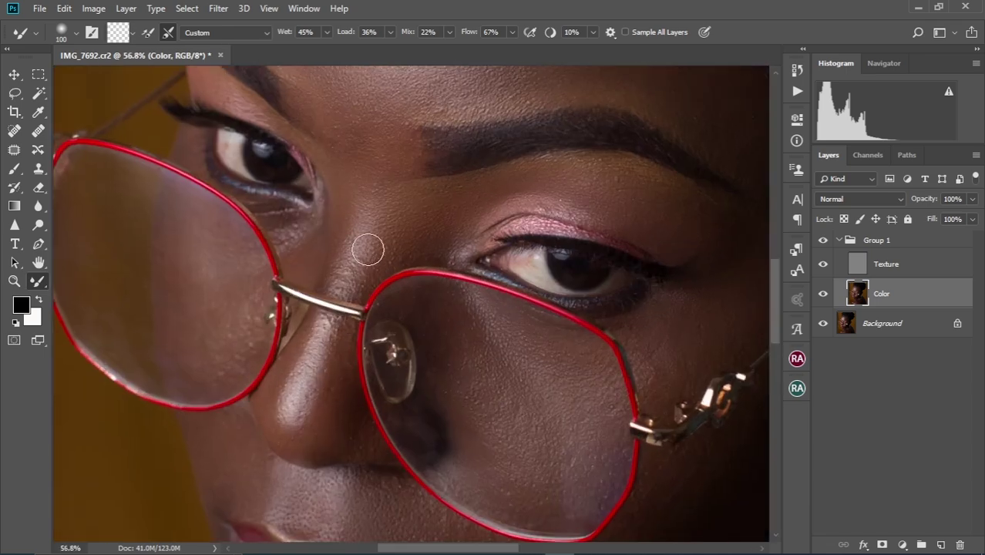
scroll(326, 242, "down", 2)
key("bracketright")
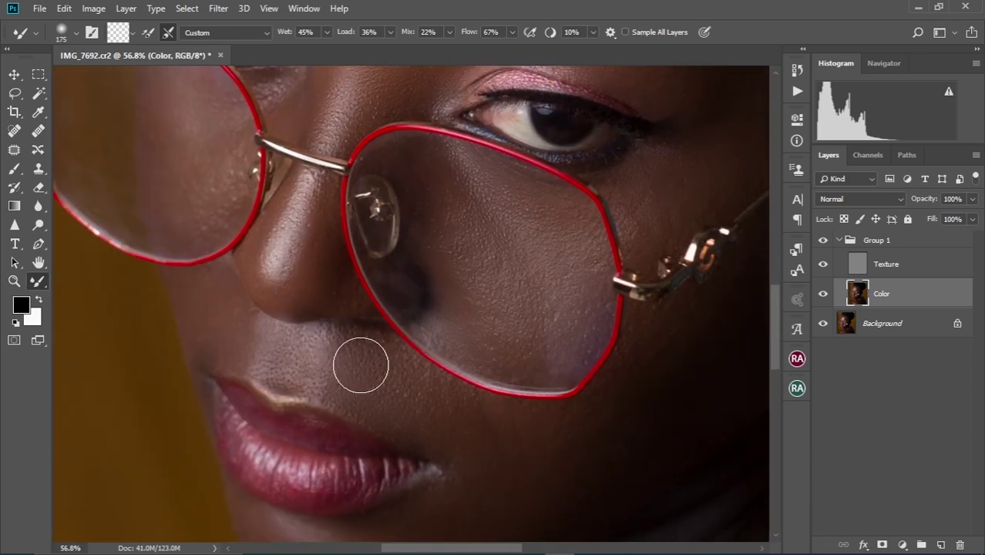
scroll(389, 374, "down", 1)
key("bracketleft")
key("bracketleft")
key("bracketleft")
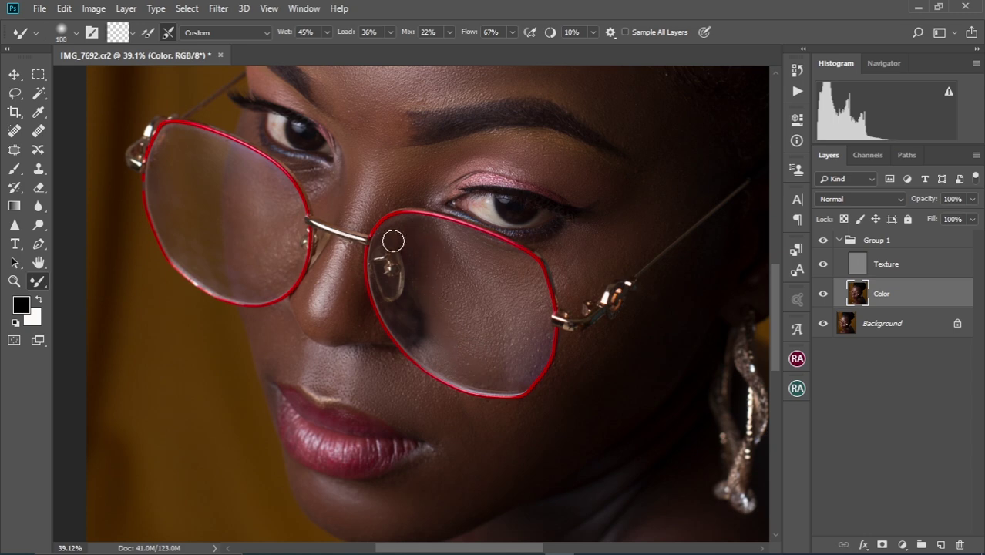
key("bracketright")
scroll(590, 284, "down", 3)
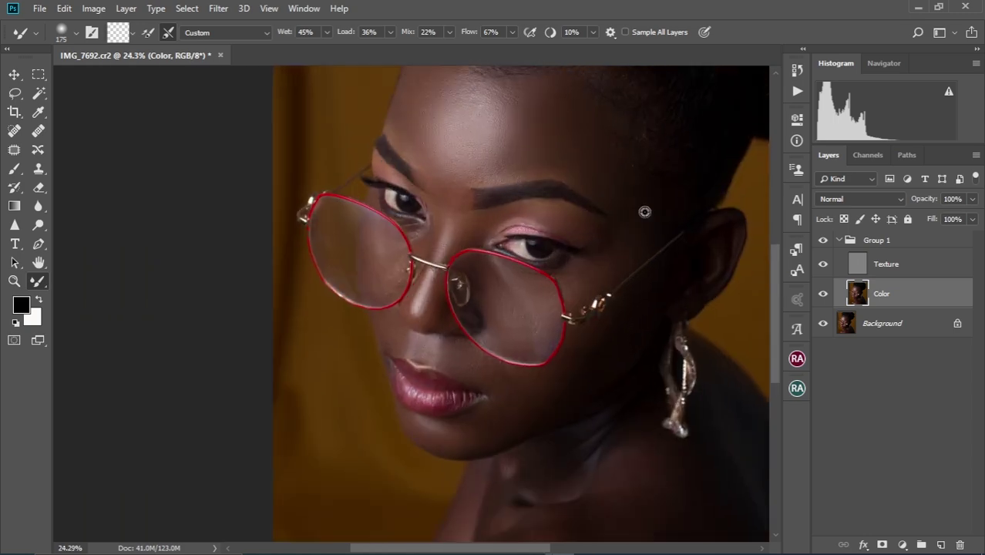
Step: Refine the top of the forehead highlight near the hairline with the Mixer Brush, starting at size 250
scroll(638, 214, "up", 3)
key("bracketright")
key("bracketright")
left_click_drag(596, 224, 595, 424)
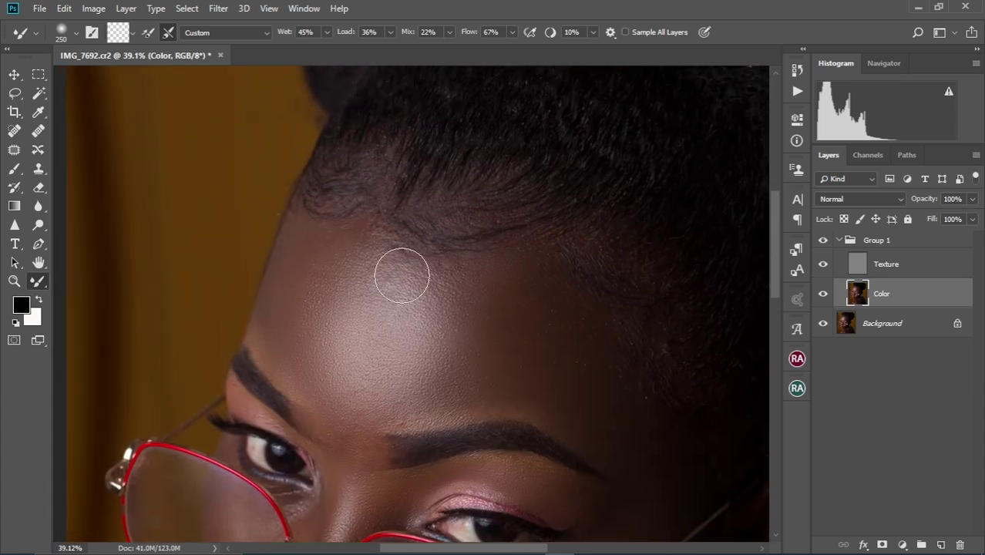
key("bracketleft")
key("bracketleft")
key("bracketleft")
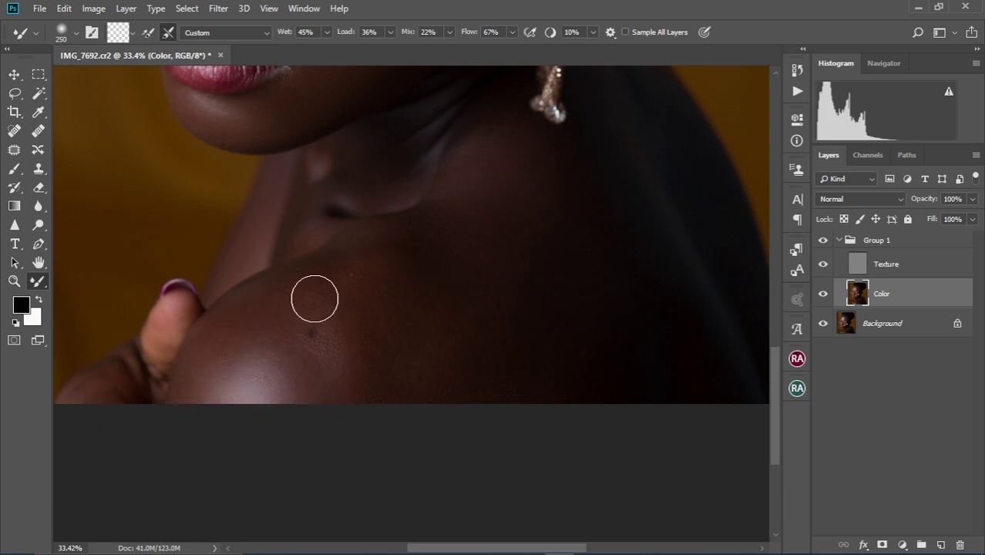
Step: Blend the shoulder's skin tones below the neck with the Mixer Brush, enlarging it to 400 and reducing it to 300
key("bracketright")
key("bracketright")
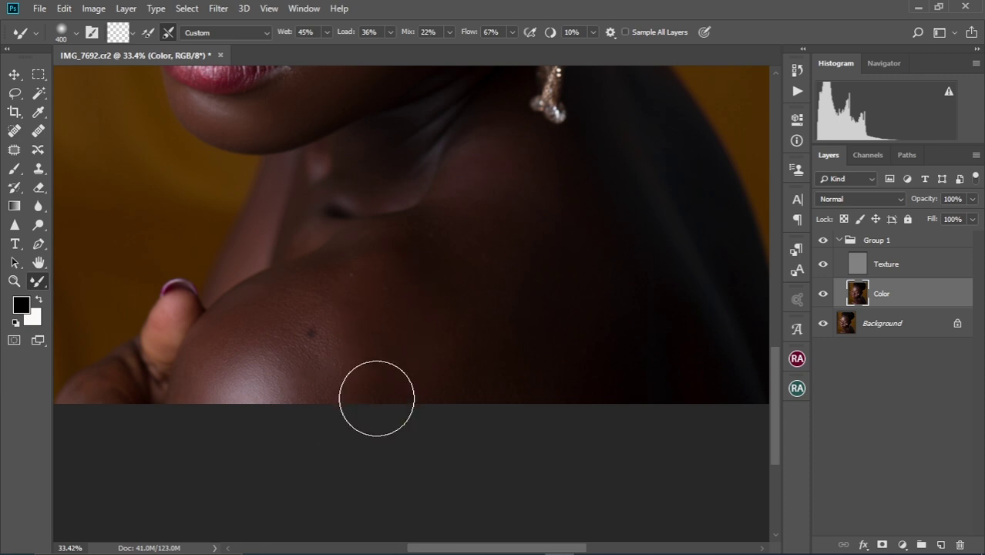
scroll(462, 293, "up", 3)
key("bracketleft")
key("bracketleft")
key("bracketleft")
key("bracketright")
key("bracketright")
key("bracketright")
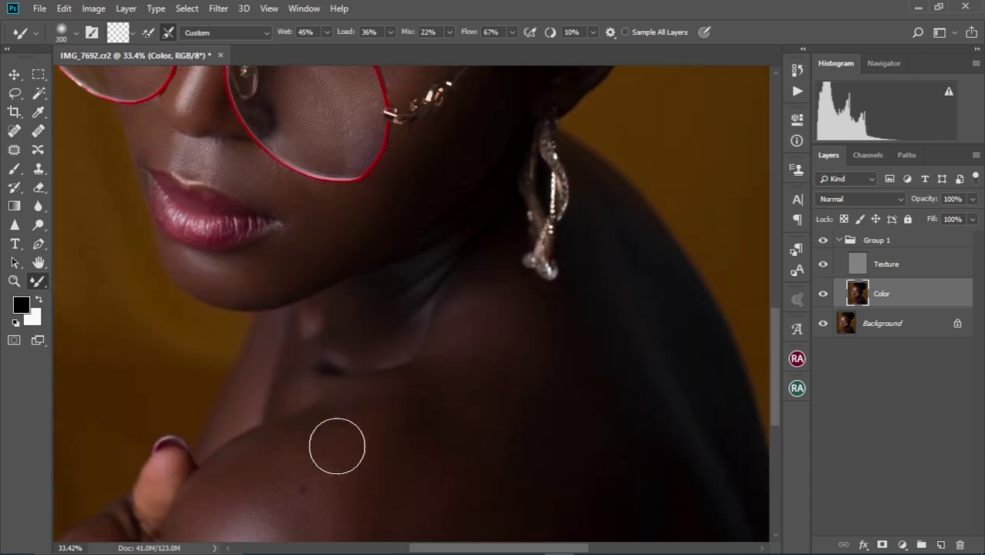
Step: Blend the dark lower back and shoulder along the photo's bottom edge with the Mixer Brush at sizes 600 and 400
scroll(462, 435, "down", 3)
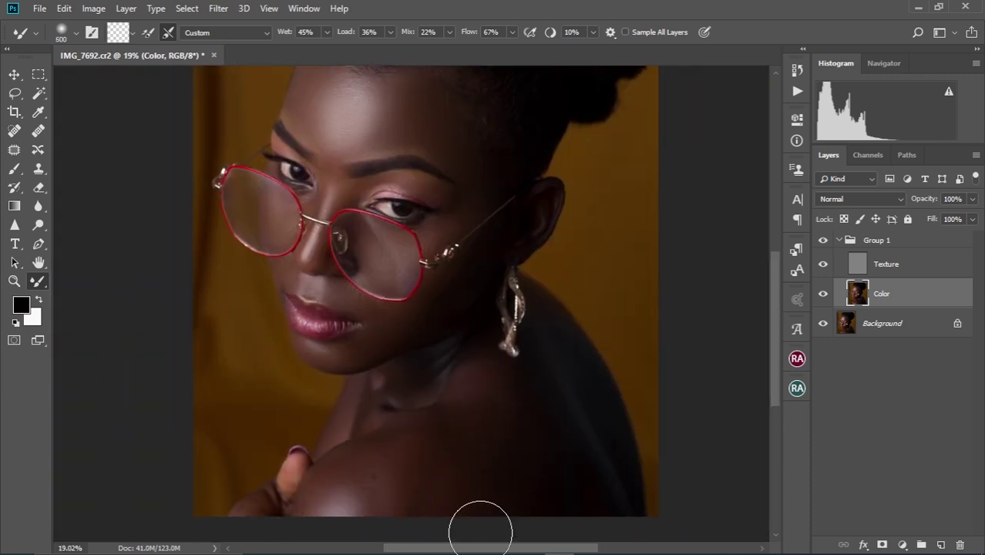
key("bracketleft")
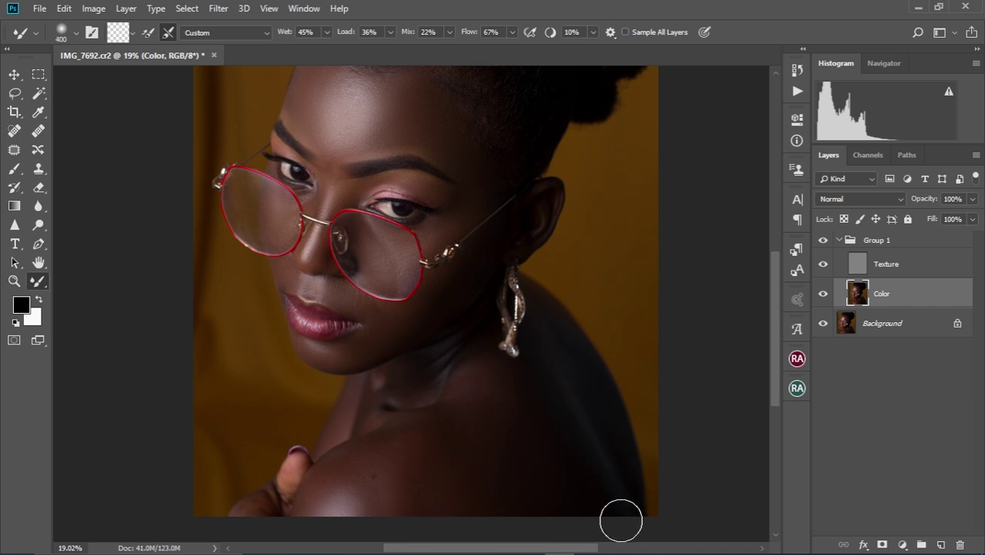
key("bracketright")
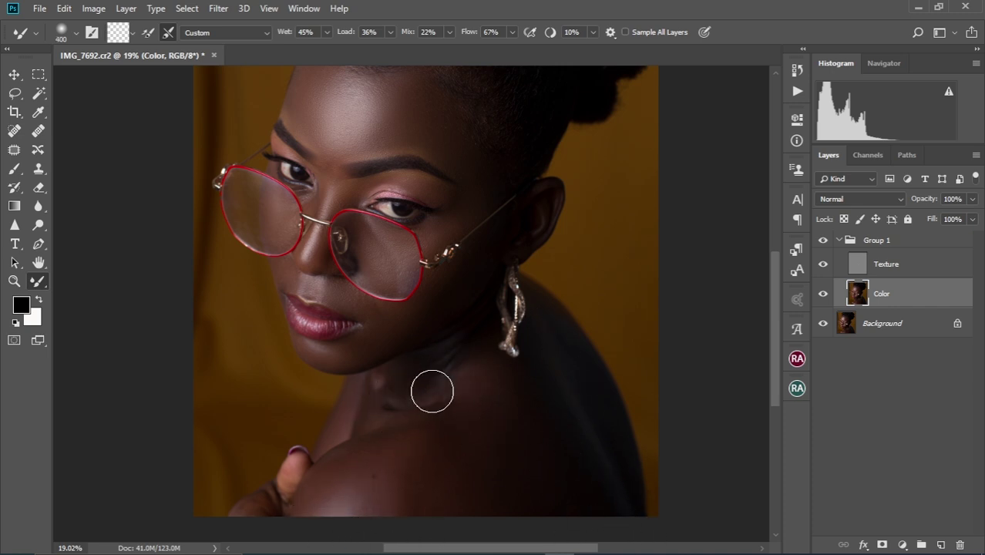
Step: Even out the skin between the nose and upper lip with the Mixer Brush at sizes 125 to 100
scroll(433, 392, "down", 2)
scroll(398, 368, "up", 8)
left_click_drag(343, 350, 443, 304)
key("bracketleft")
key("bracketleft")
key("bracketleft")
key("bracketleft")
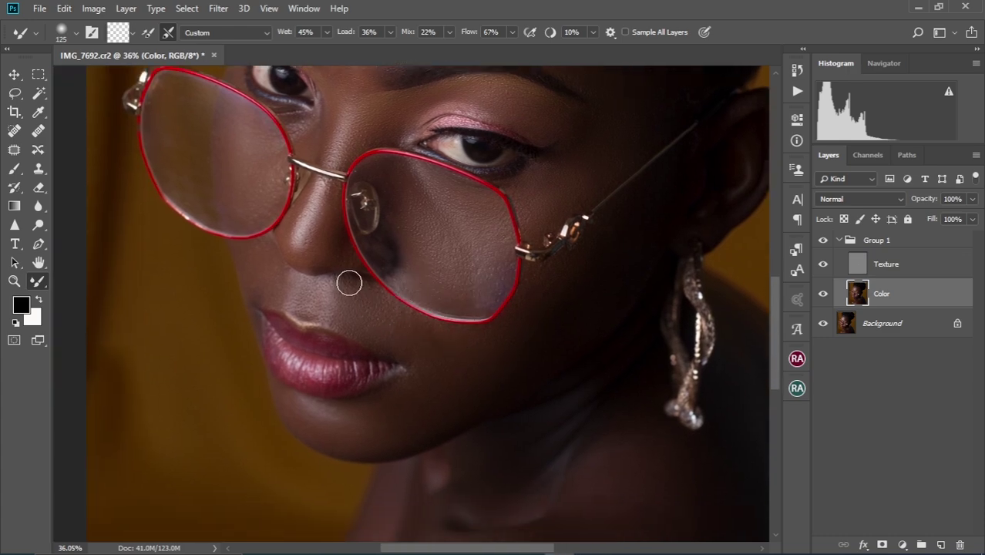
scroll(348, 283, "up", 4)
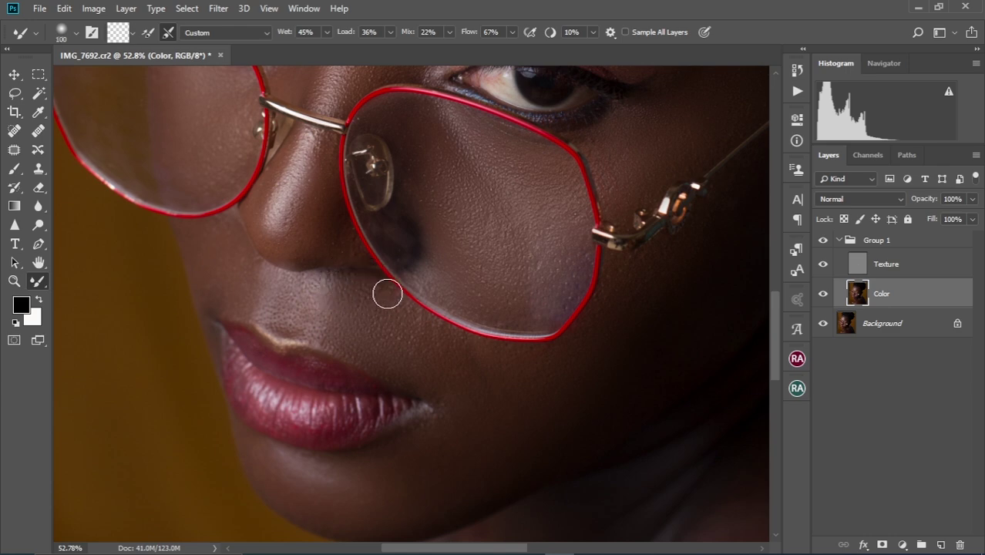
left_click_drag(376, 279, 384, 339)
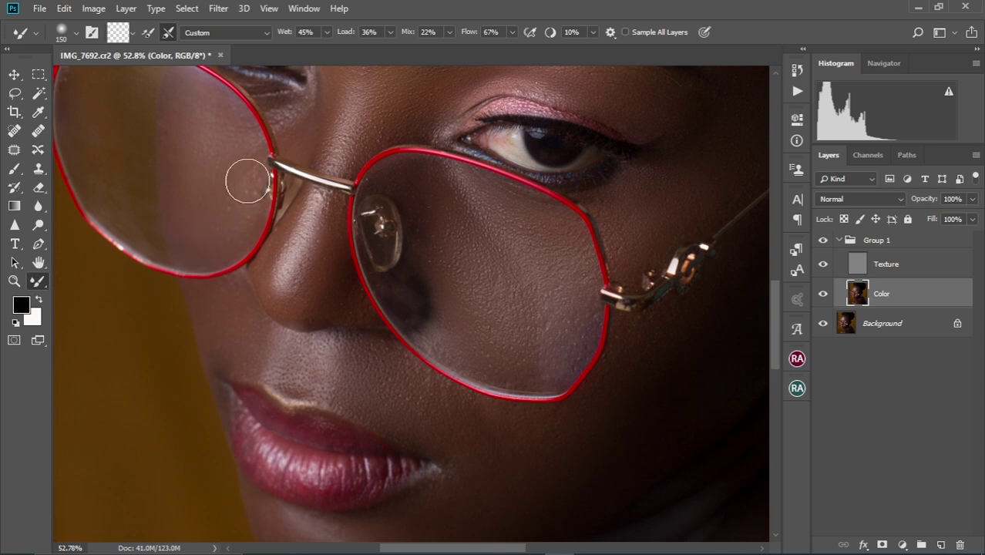
Step: Review the whole portrait and blend the cheek around the glasses' near lens with the Mixer Brush at sizes 200 and 125
scroll(278, 226, "down", 6)
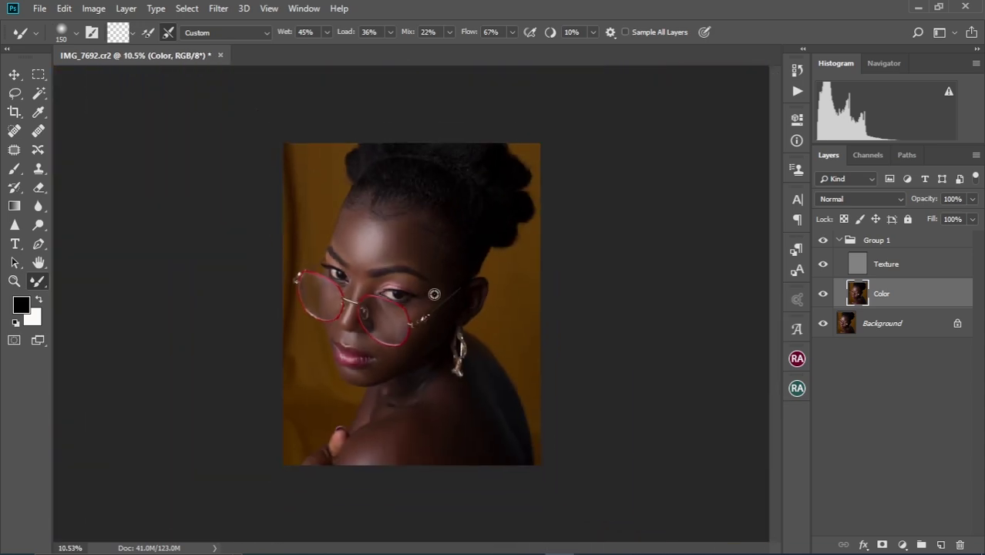
scroll(434, 294, "up", 2)
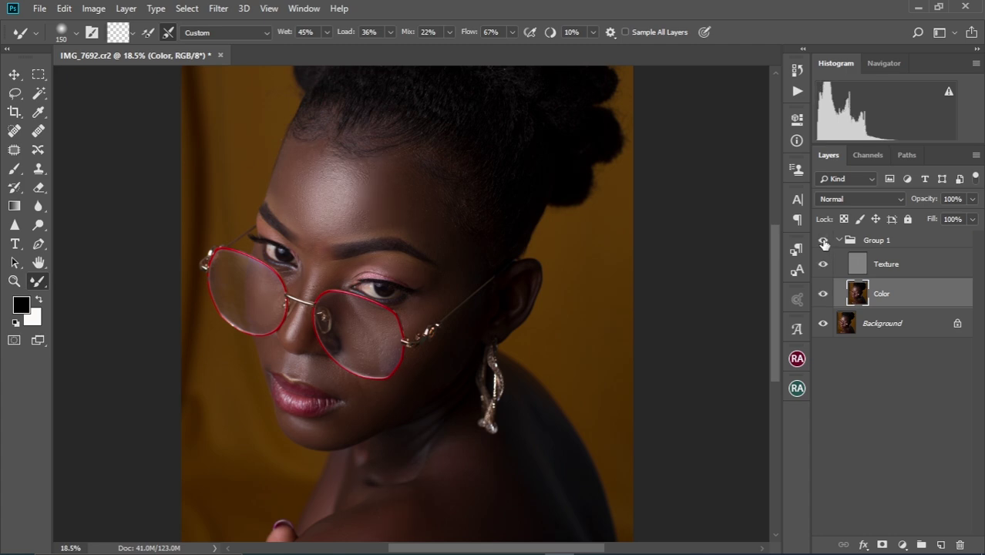
scroll(497, 291, "down", 3)
scroll(423, 326, "up", 4)
scroll(424, 326, "up", 2)
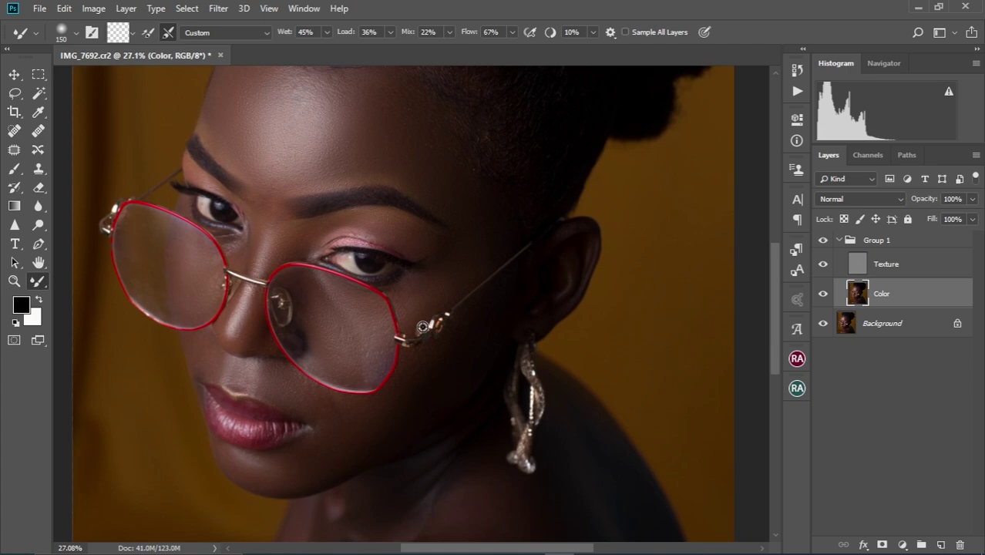
scroll(424, 326, "up", 3)
key("bracketright")
key("bracketright")
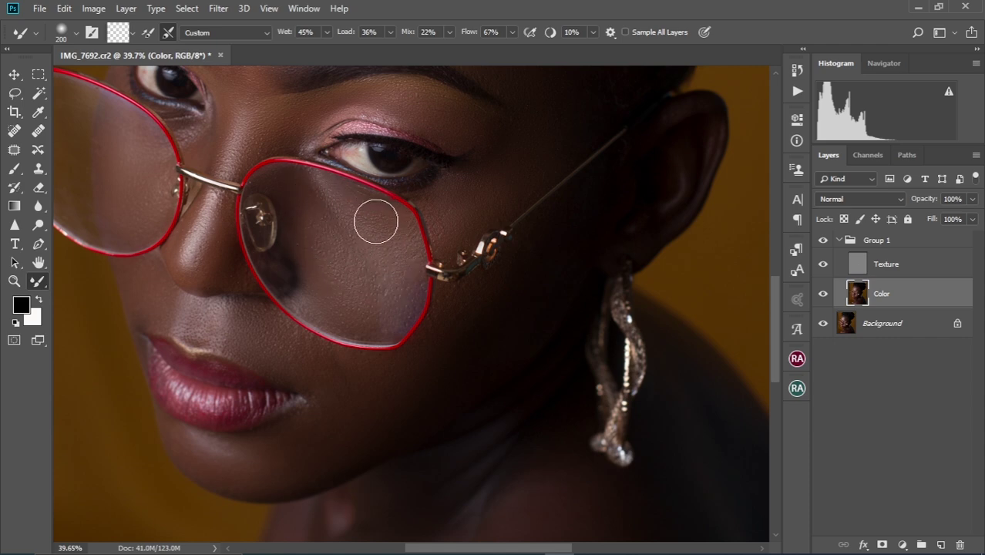
key("bracketleft")
key("bracketleft")
key("bracketleft")
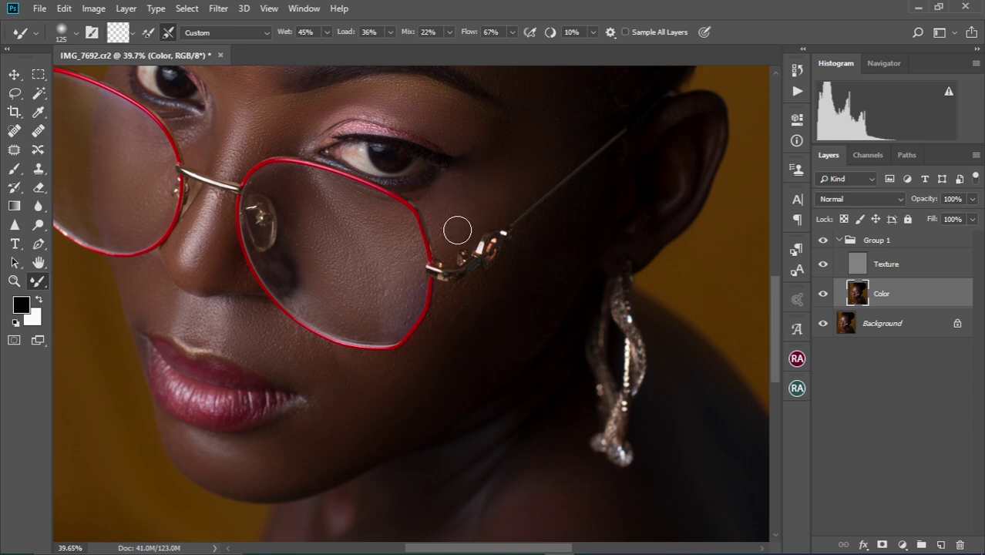
Step: Blend the shaded cheek near the earring at brush size 300 and the neck above the shoulder at size 200
scroll(456, 235, "down", 3)
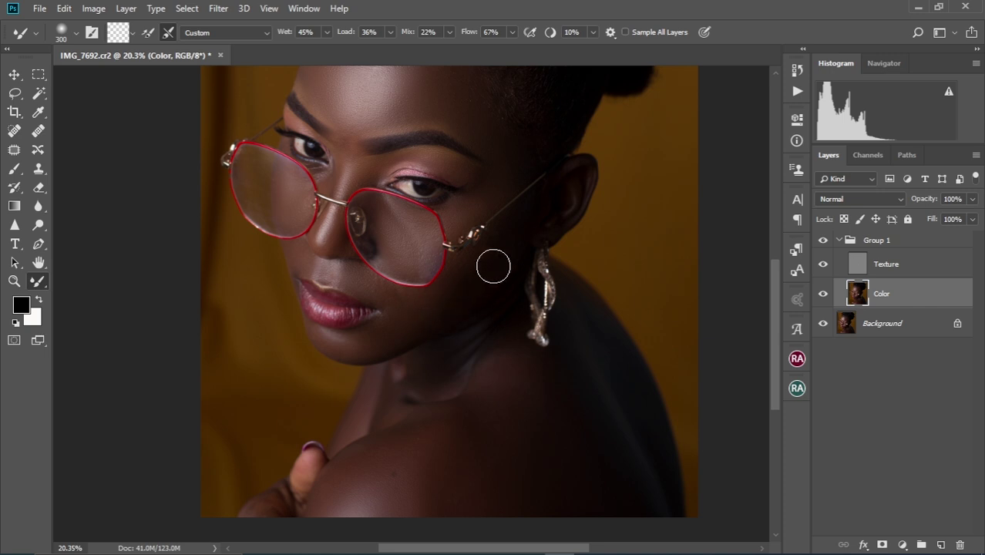
left_click_drag(498, 245, 458, 333)
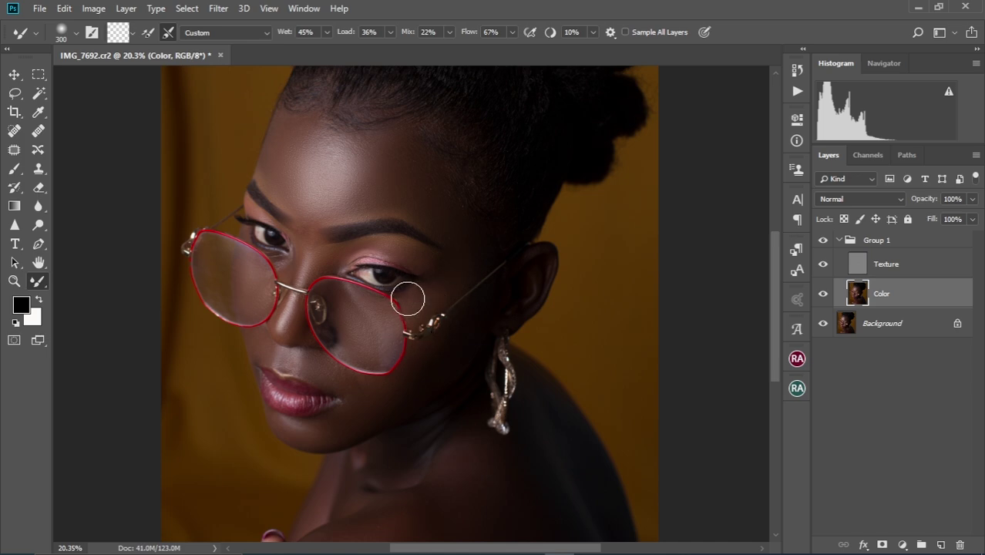
scroll(433, 308, "down", 3)
key("bracketleft")
key("bracketleft")
key("bracketleft")
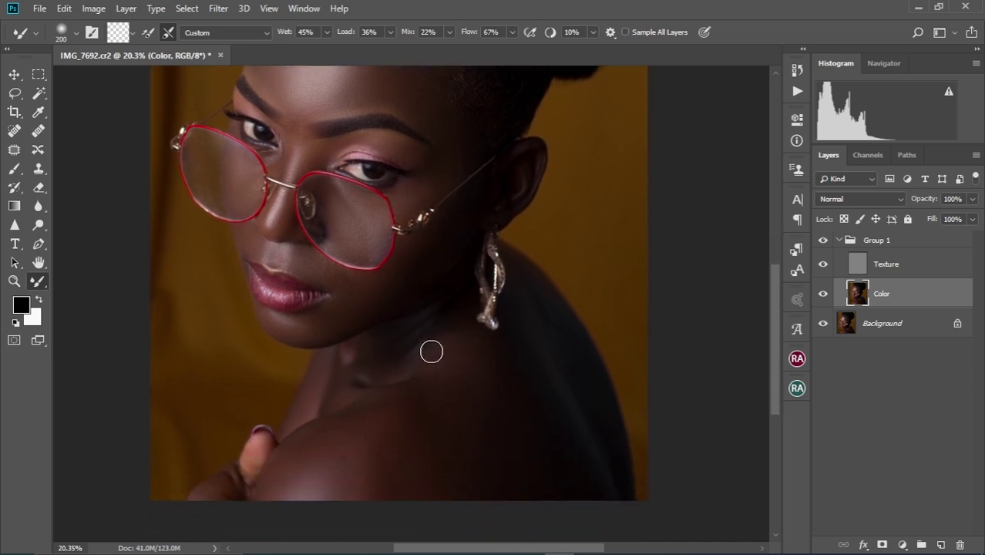
Step: Enlarge the Mixer Brush to 500 and blend the shoulder's tones from the highlight up to the neck
key("bracketright")
key("bracketright")
key("bracketright")
key("bracketright")
key("bracketright")
key("bracketright")
key("bracketright")
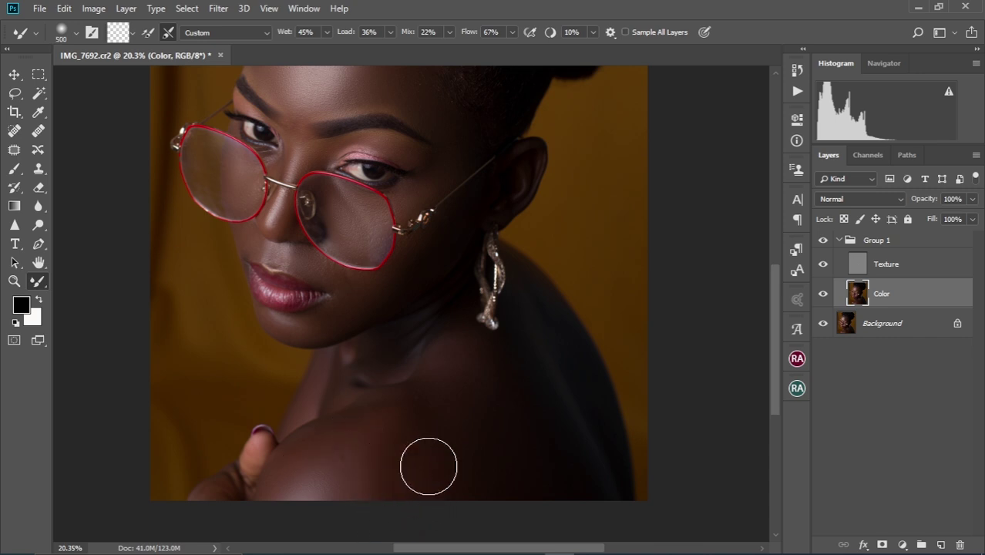
left_click_drag(407, 432, 429, 413)
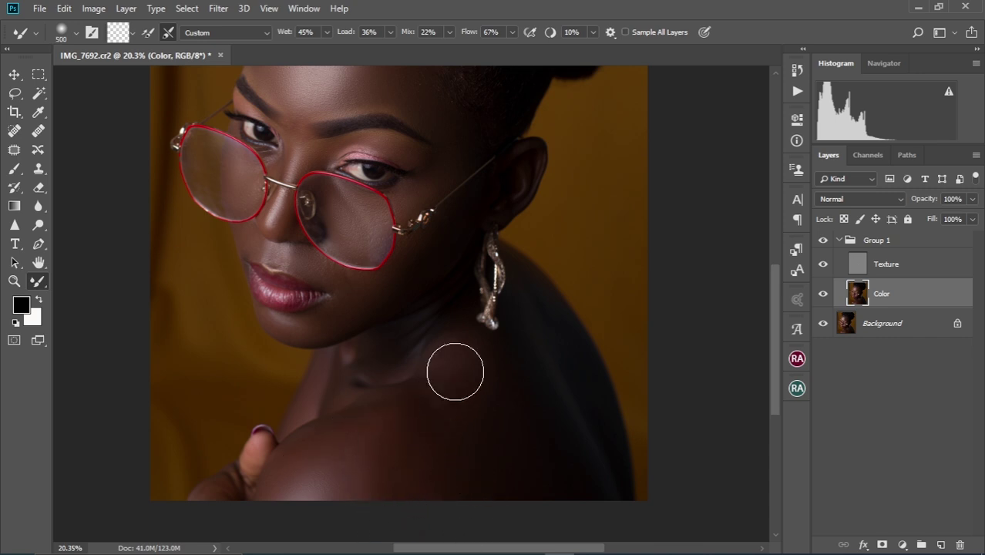
Step: Reduce the Mixer Brush to size 80 and blend the skin around the mouth and below the nose
scroll(387, 322, "down", 5)
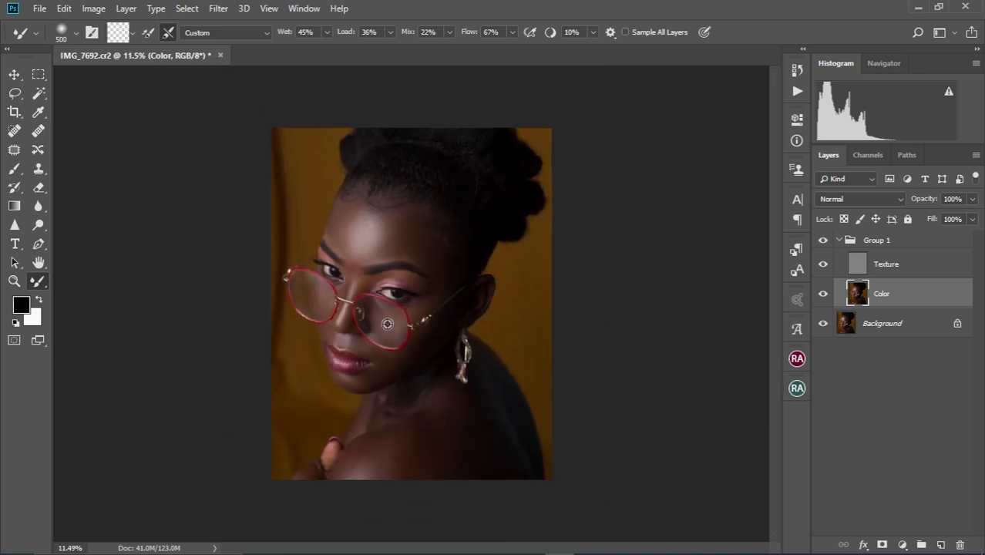
scroll(387, 324, "down", 1)
scroll(385, 316, "up", 5)
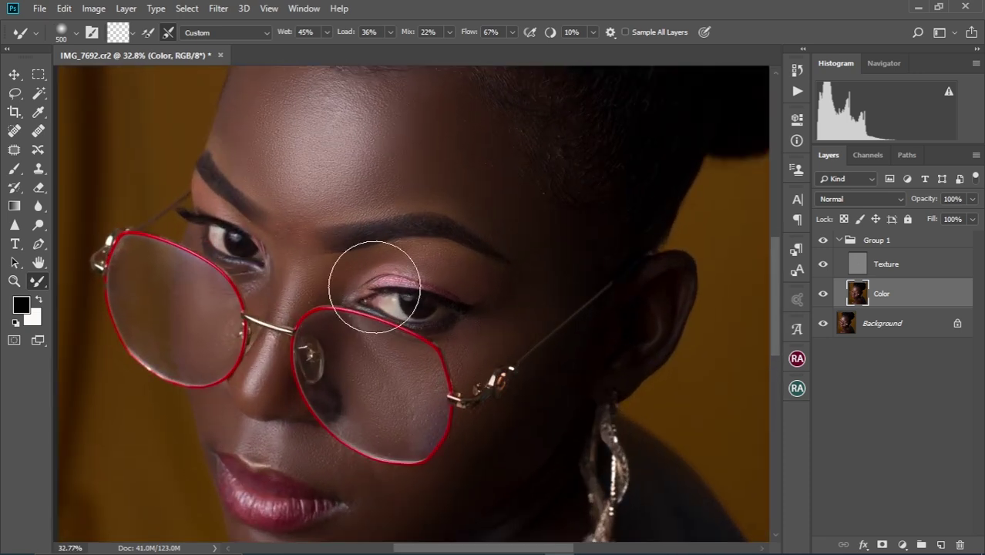
key("bracketleft")
key("bracketleft")
key("bracketleft")
key("bracketleft")
key("bracketleft")
key("bracketleft")
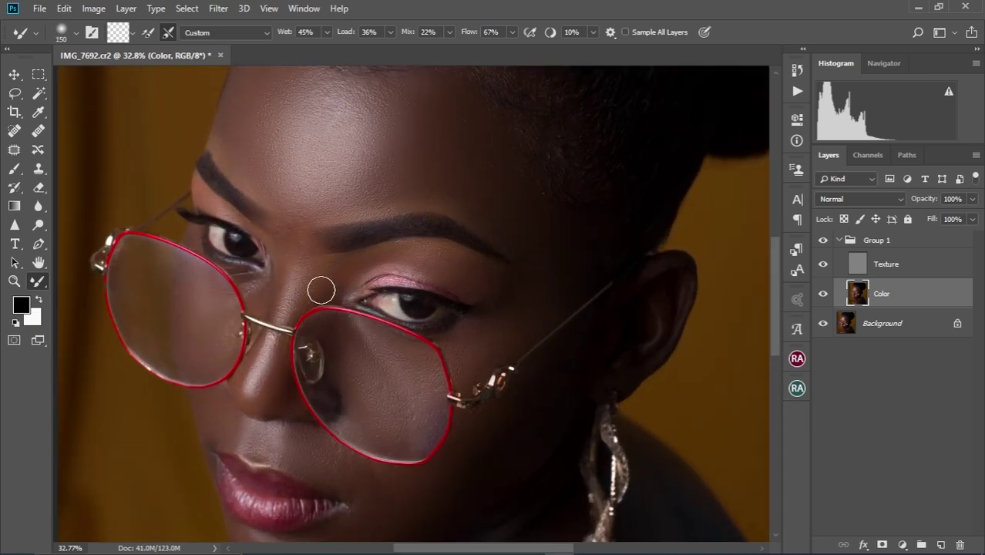
scroll(343, 389, "up", 2)
scroll(355, 401, "down", 3)
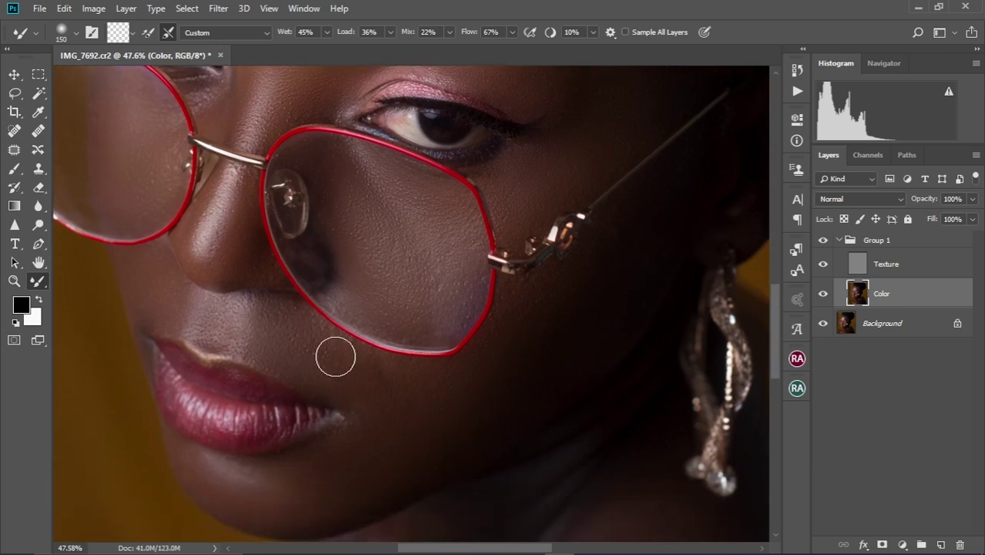
key("bracketleft")
key("bracketleft")
key("bracketleft")
key("bracketleft")
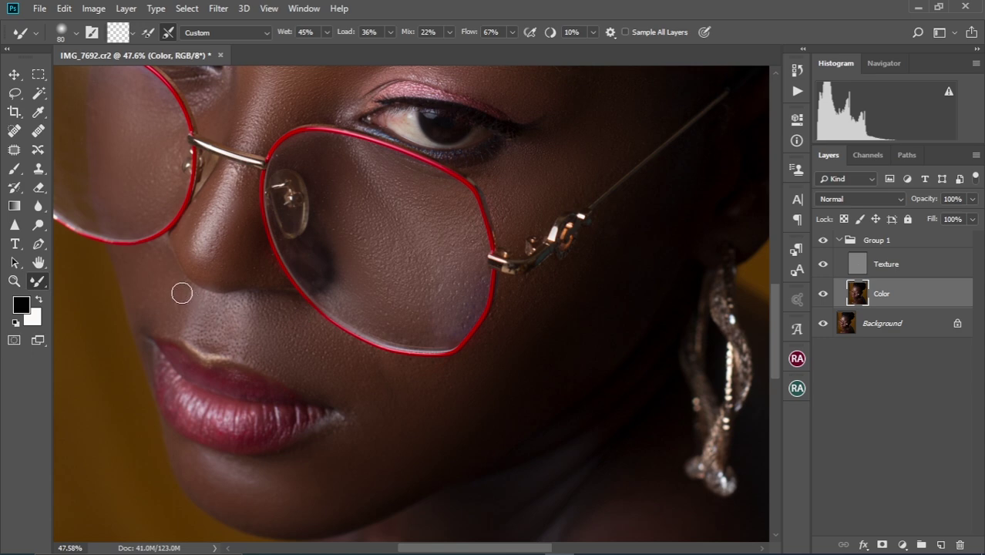
Step: Blend the skin between the eyebrows with the Mixer Brush at size 150
scroll(248, 366, "down", 3)
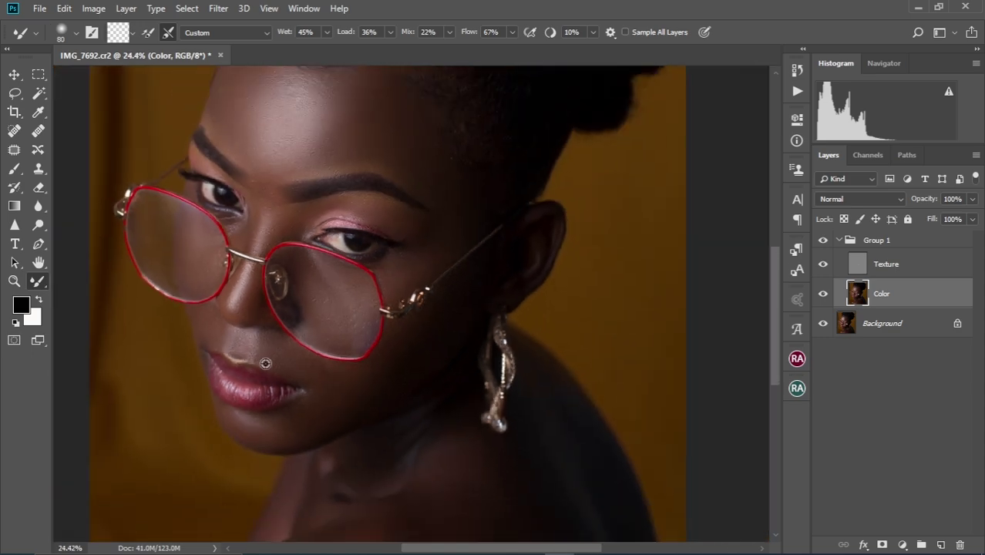
scroll(270, 323, "down", 2)
scroll(324, 352, "up", 3)
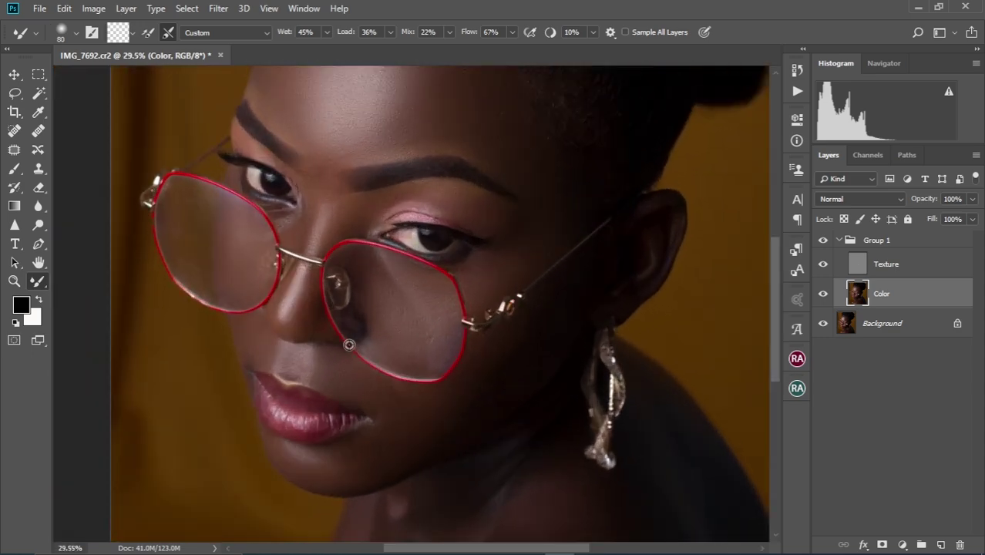
scroll(334, 214, "up", 3)
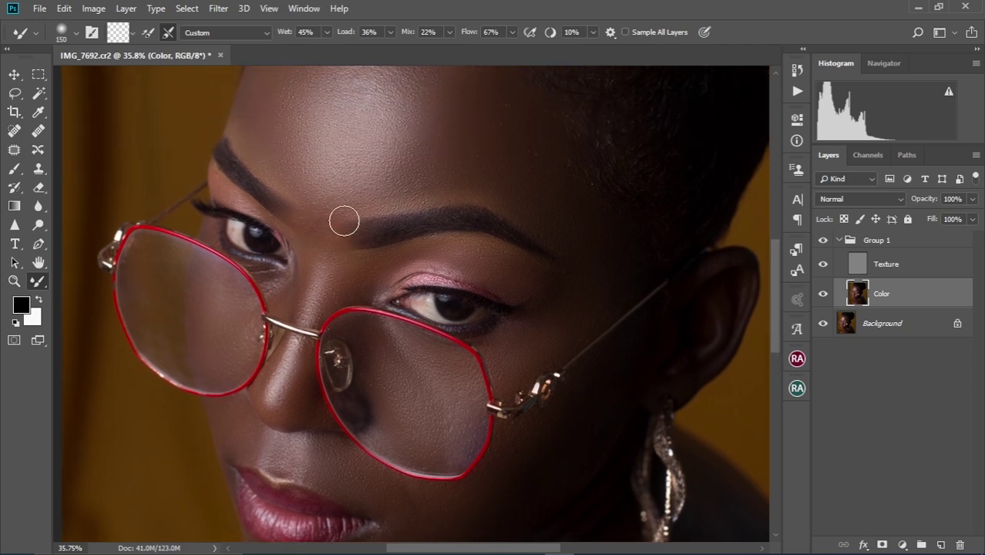
mouse_move(312, 216)
left_mouse_down()
mouse_move(319, 254)
mouse_move(330, 248)
left_mouse_up()
scroll(363, 294, "down", 2)
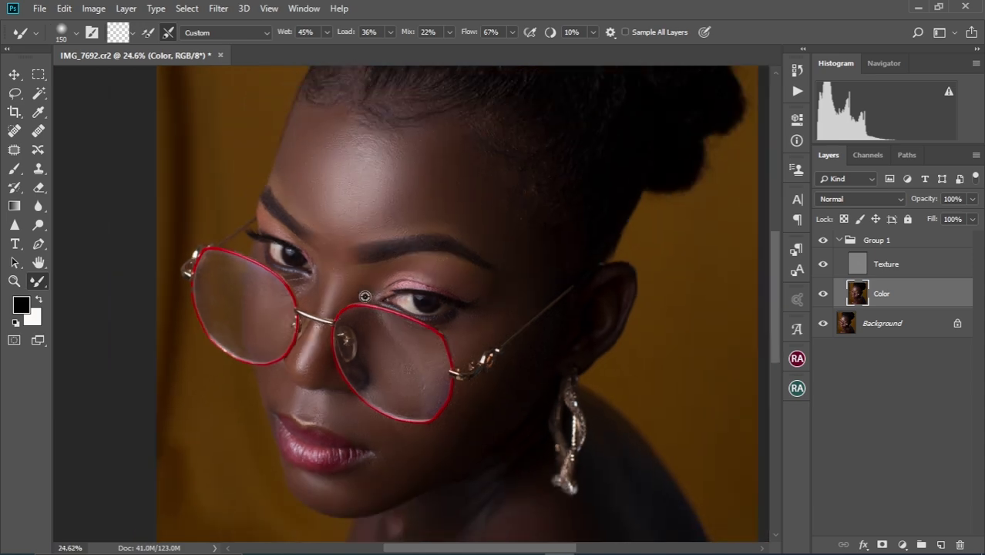
scroll(365, 296, "down", 1)
scroll(365, 296, "down", 4)
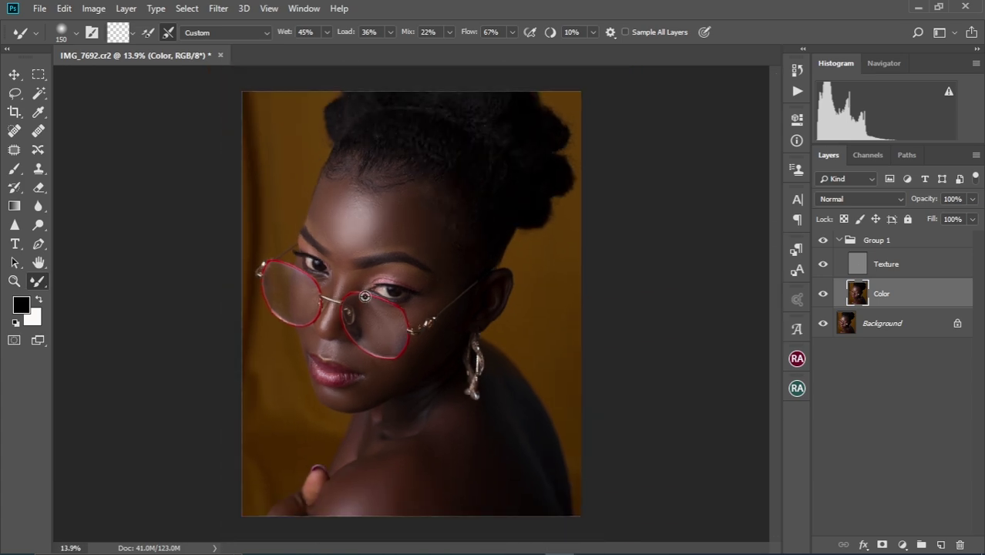
Step: Smooth the tones of the lips with the Mixer Brush at sizes 70 and 50
scroll(364, 296, "up", 1)
scroll(365, 296, "up", 5)
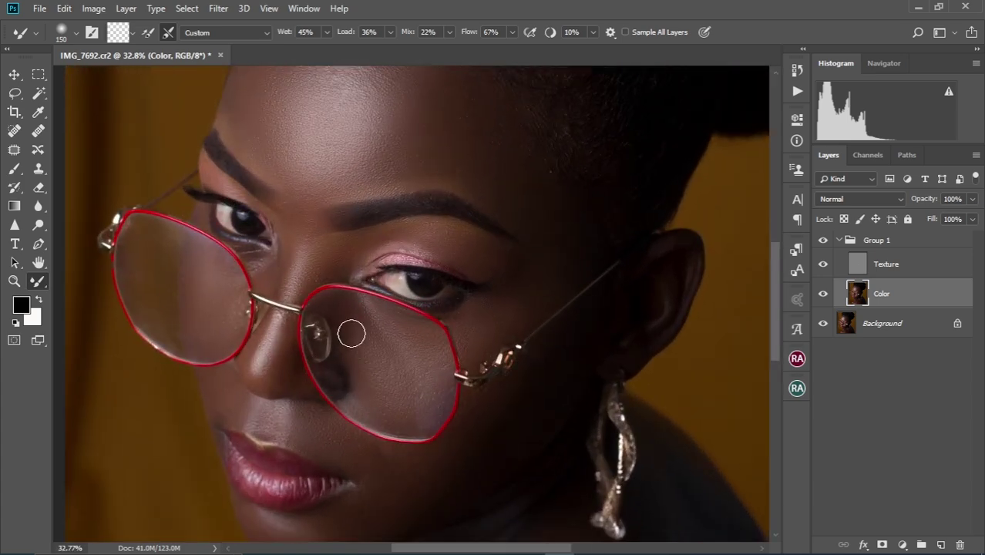
scroll(347, 319, "down", 4)
scroll(336, 360, "up", 6)
key("bracketleft")
key("bracketleft")
key("bracketleft")
key("bracketleft")
key("bracketleft")
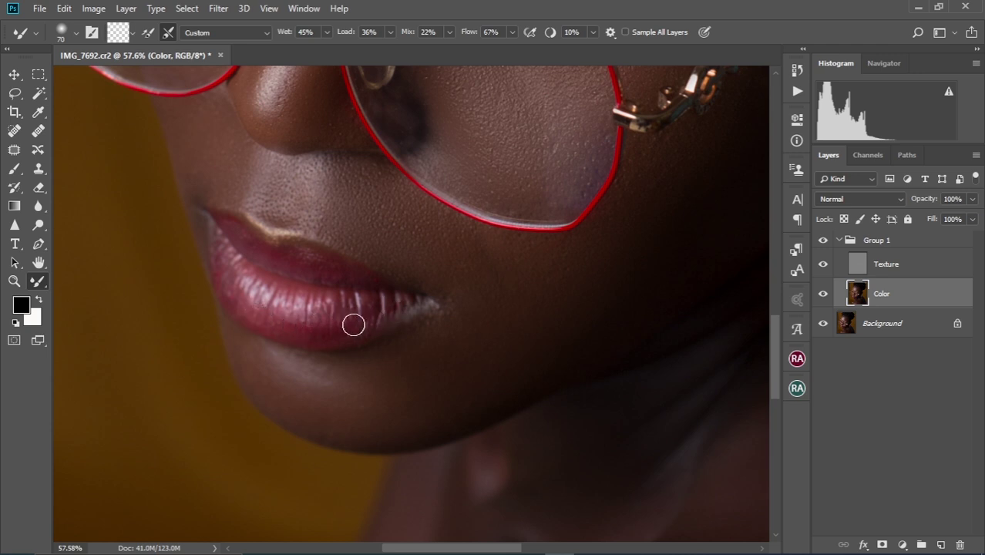
mouse_move(348, 334)
left_mouse_down()
mouse_move(437, 313)
mouse_move(377, 336)
mouse_move(406, 334)
mouse_move(439, 312)
mouse_move(428, 315)
mouse_move(441, 299)
mouse_move(299, 258)
mouse_move(345, 283)
mouse_move(281, 258)
mouse_move(342, 266)
mouse_move(313, 264)
mouse_move(360, 279)
mouse_move(235, 239)
mouse_move(259, 257)
mouse_move(214, 223)
mouse_move(253, 246)
mouse_move(249, 236)
mouse_move(265, 245)
mouse_move(224, 223)
mouse_move(290, 258)
mouse_move(322, 258)
left_mouse_up()
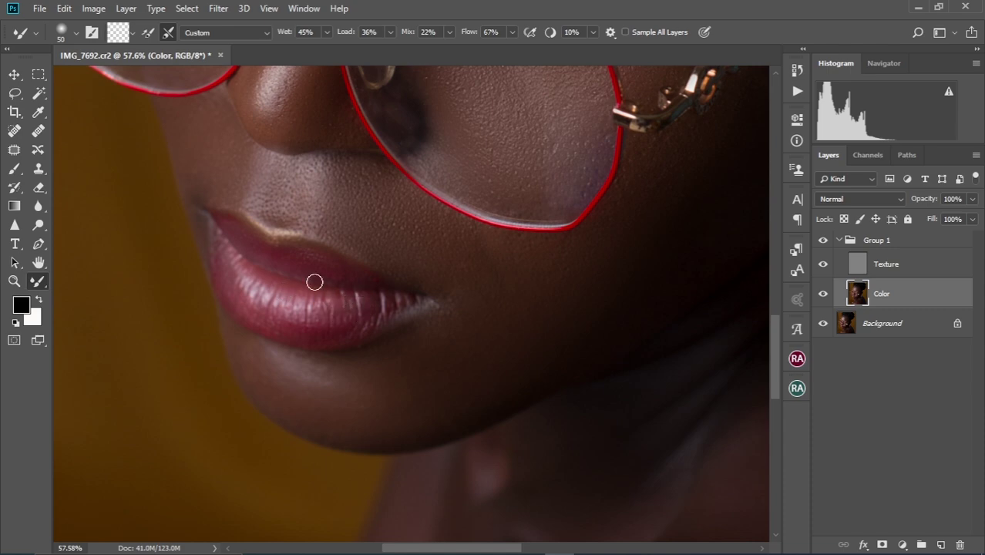
Step: Toggle the visibility of Group 1 to compare the retouched portrait with the original
scroll(458, 375, "down", 3)
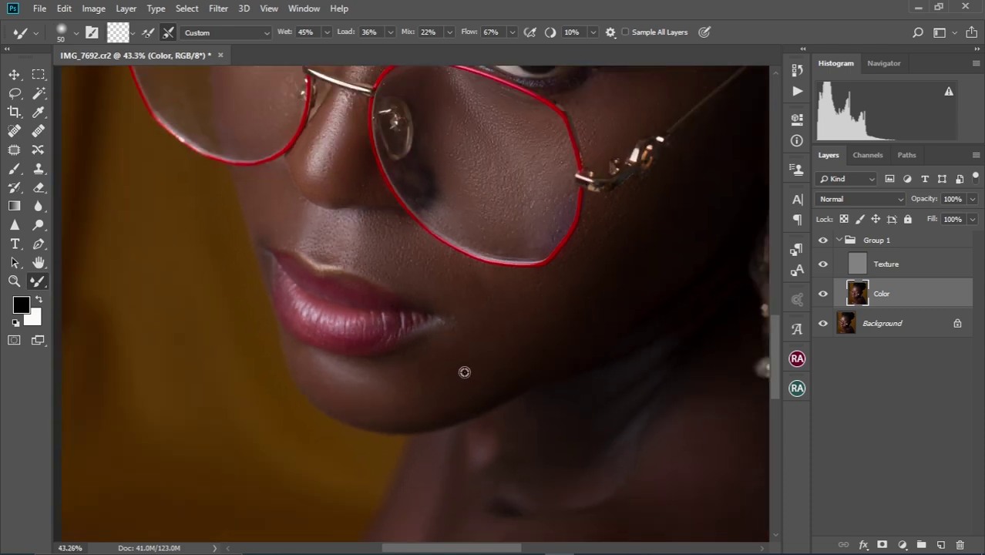
scroll(458, 376, "down", 3)
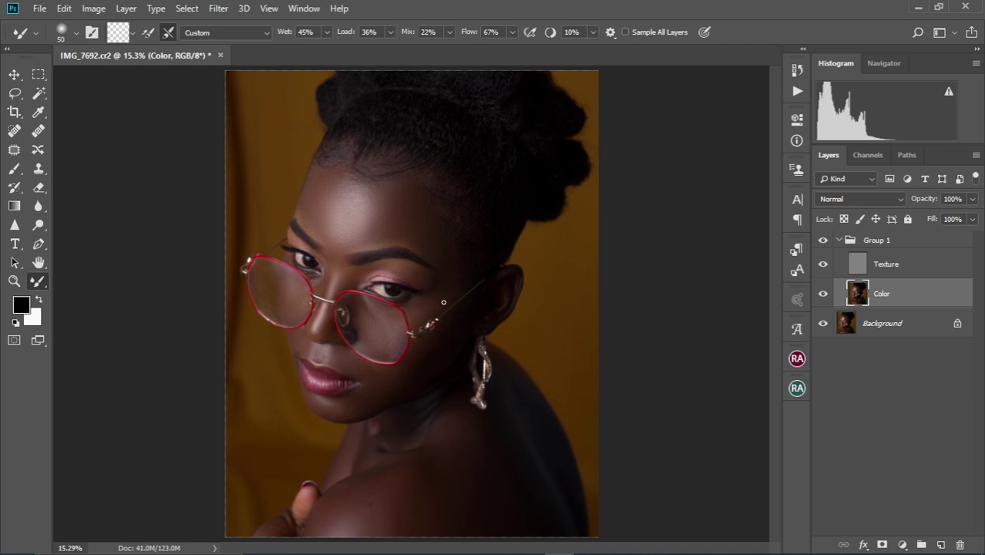
scroll(413, 321, "up", 1)
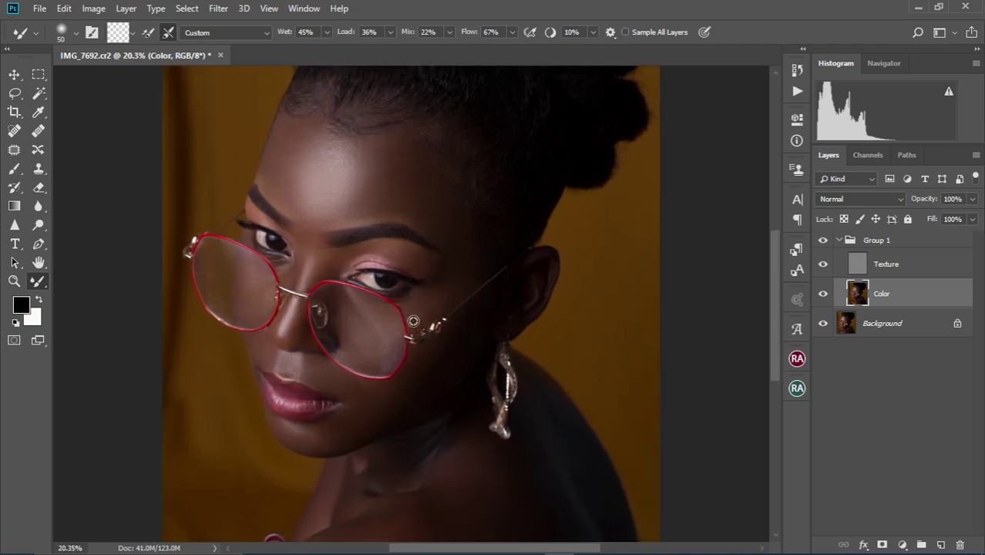
left_click(824, 242)
scroll(334, 342, "down", 2)
scroll(381, 315, "up", 2)
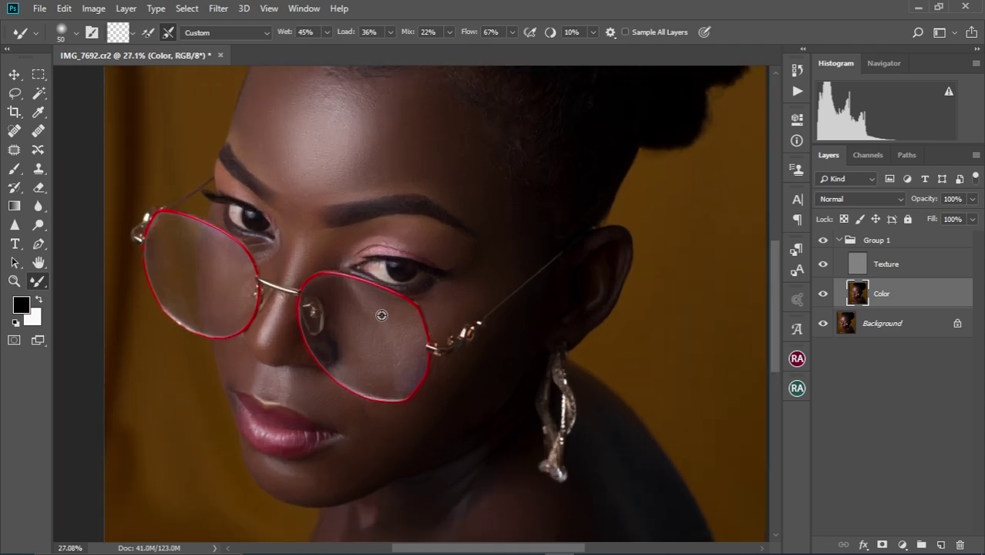
Step: Enlarge the Mixer Brush to 100 and inspect the skin around the eyes and across the forehead
scroll(383, 317, "up", 2)
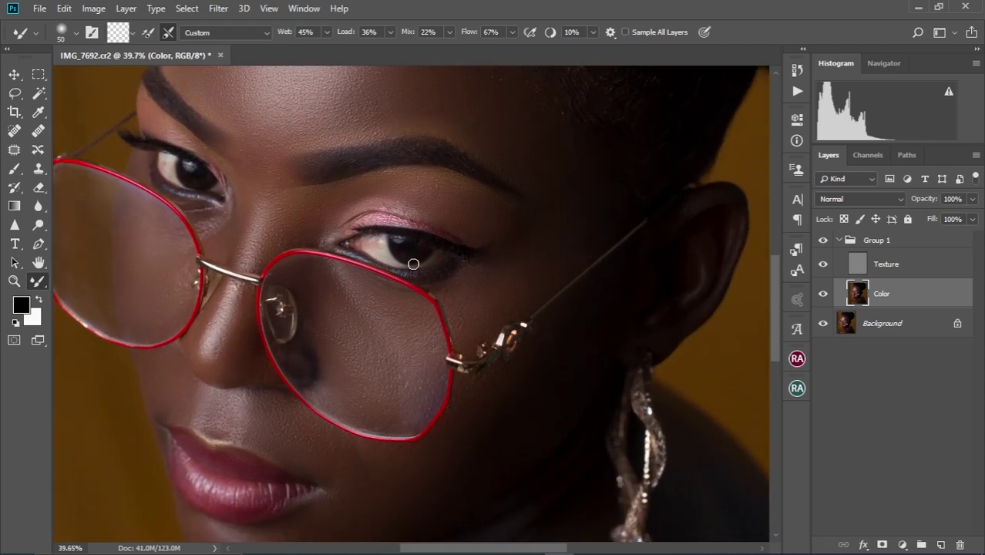
key("bracketright")
key("bracketright")
scroll(440, 267, "down", 3)
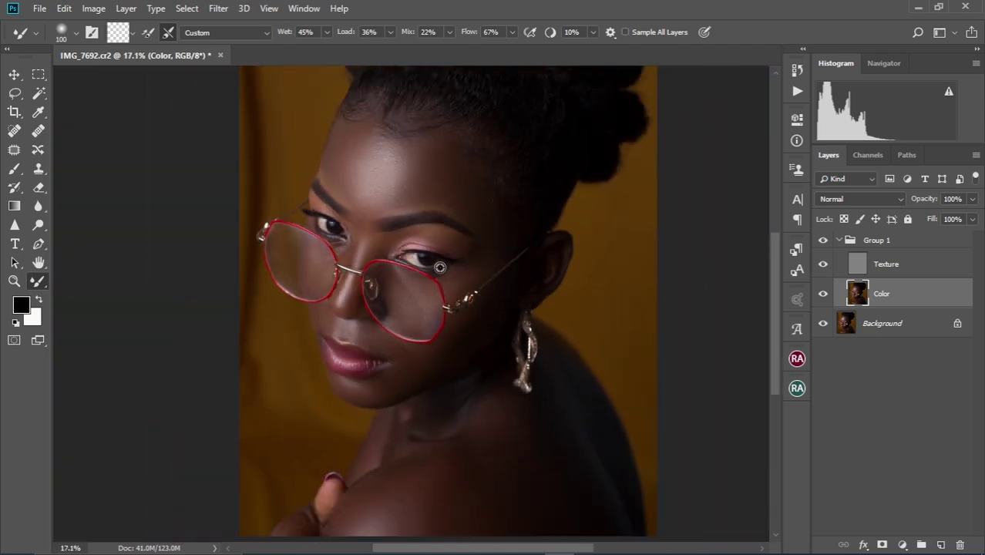
scroll(399, 279, "up", 2)
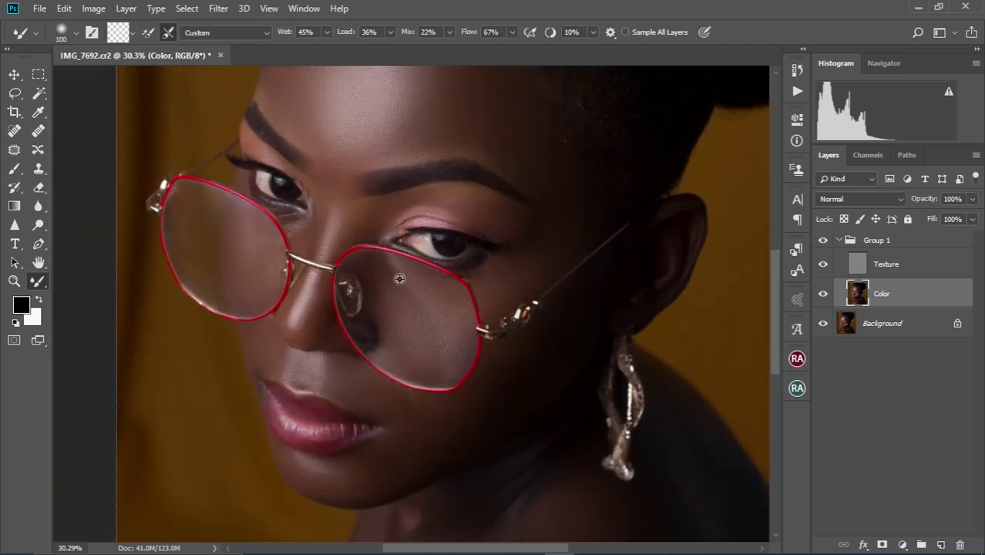
scroll(413, 300, "up", 3)
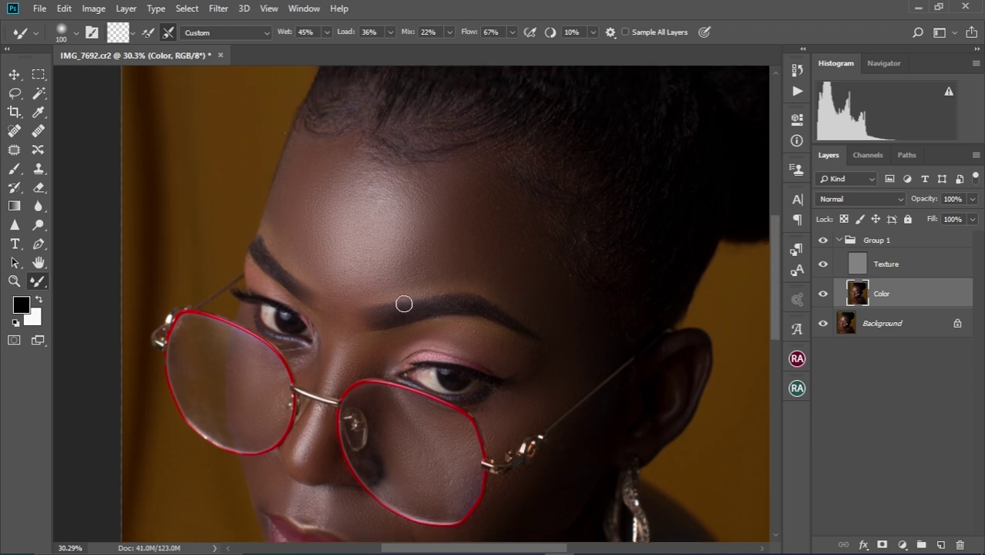
scroll(404, 302, "down", 2)
scroll(404, 302, "up", 3)
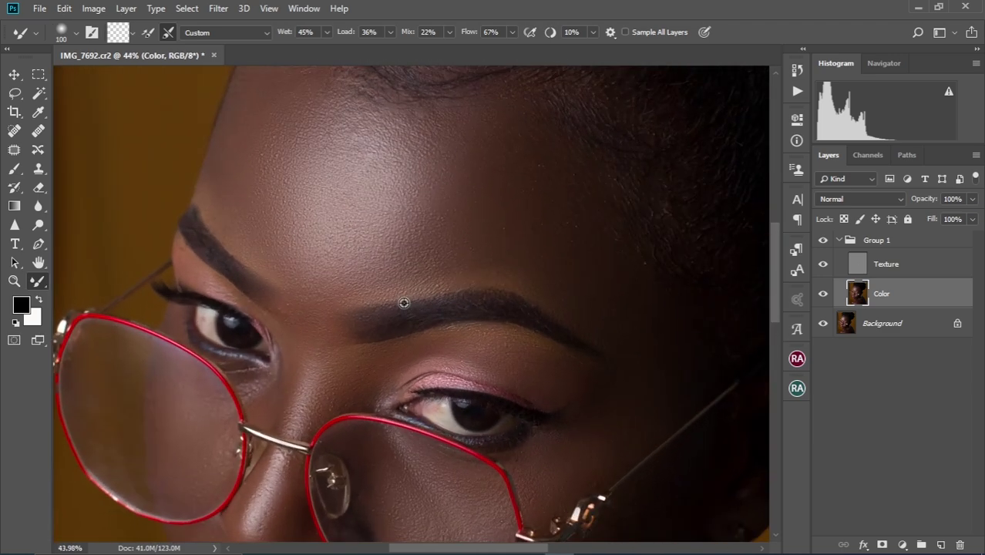
scroll(404, 302, "down", 3)
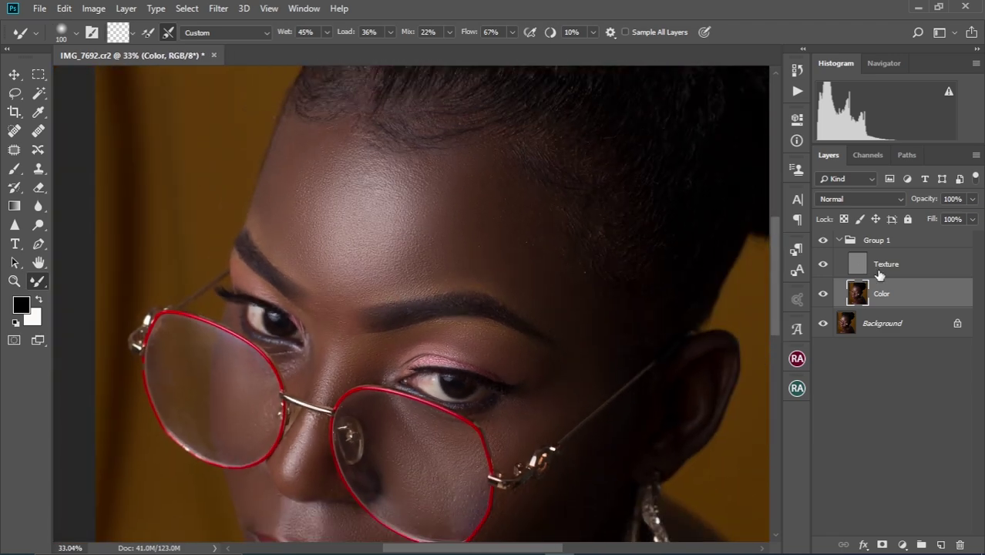
Step: Switch to the Texture layer and ready the Spot Healing Brush at size 15 over the forehead's shaded side
left_click(903, 271)
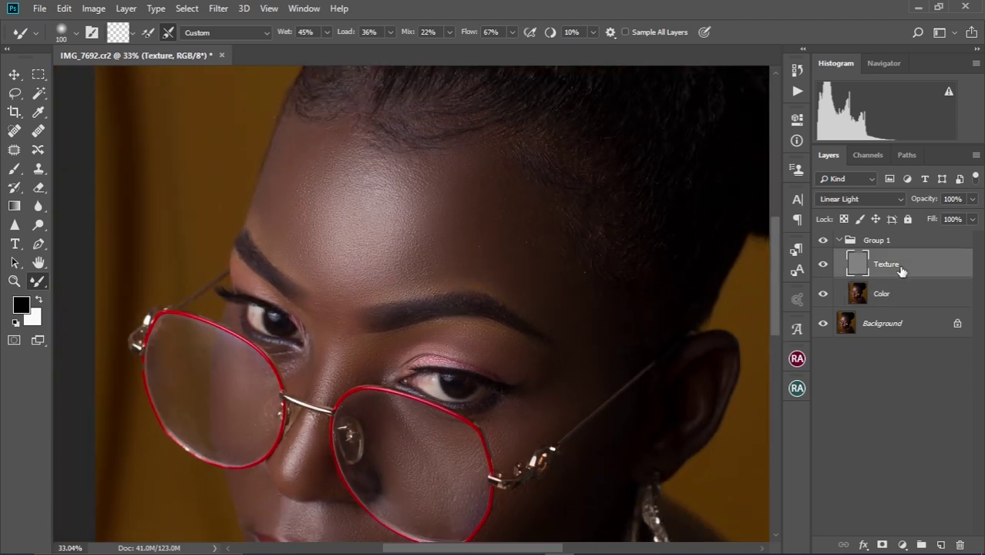
left_click(14, 133)
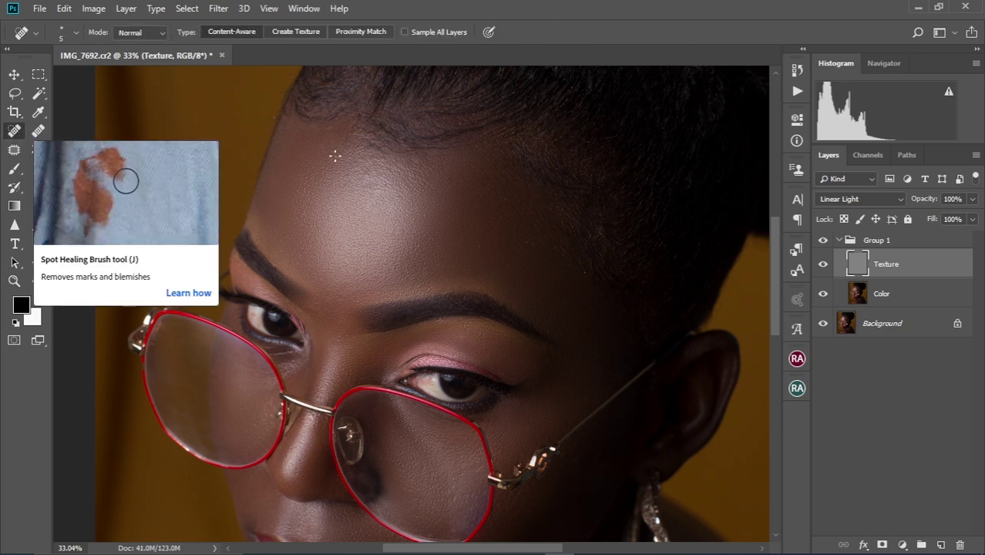
scroll(363, 229, "up", 9)
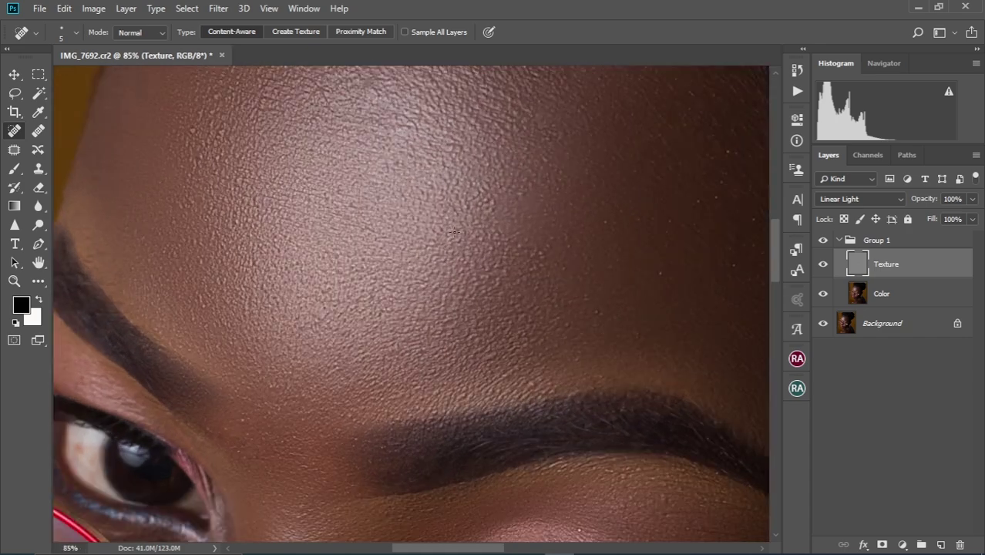
left_click_drag(478, 231, 248, 220)
left_click_drag(408, 234, 316, 220)
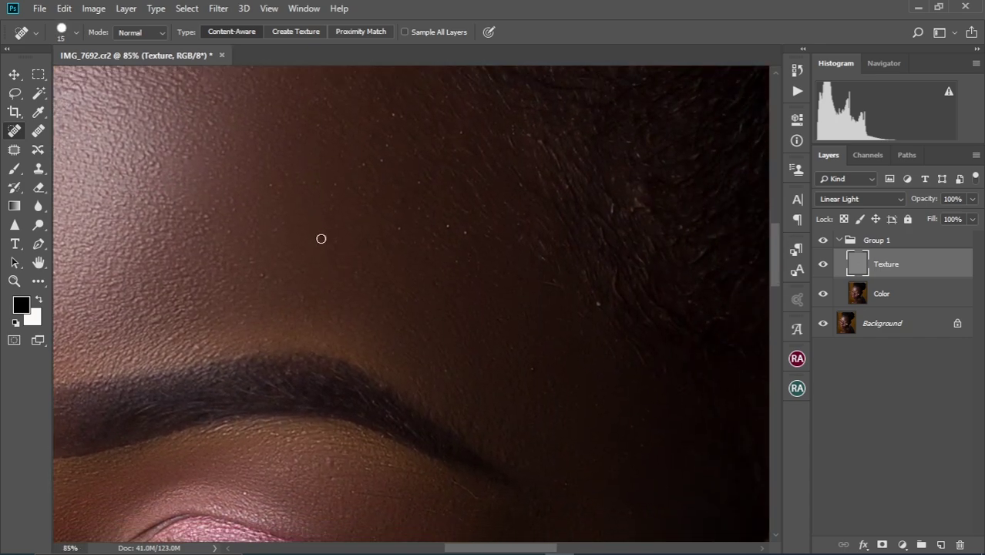
Step: Heal the small bumps and bright specks on the forehead above the near eyebrow and toward the hairline
scroll(328, 237, "up", 2)
left_click(325, 230)
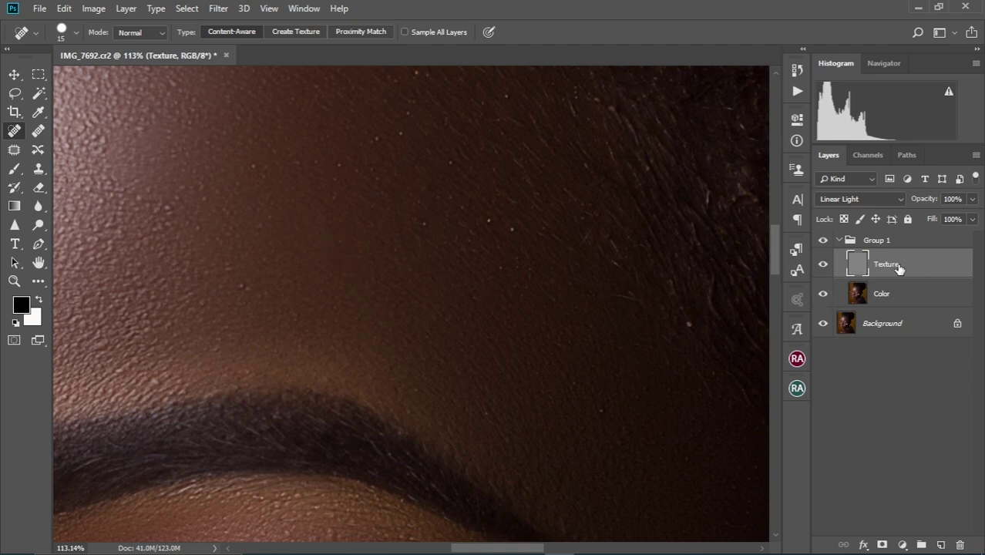
left_click(247, 294)
left_click(222, 339)
left_click_drag(222, 330, 235, 330)
left_click(246, 369)
left_click_drag(488, 218, 495, 229)
left_click(500, 262)
left_click_drag(422, 186, 429, 191)
left_click_drag(332, 184, 336, 205)
left_click(256, 171)
Step: Reduce the Spot Healing Brush to size 9 and heal small spots between the eyebrows near the top of the nose
scroll(394, 344, "down", 5)
key("bracketright")
scroll(385, 157, "down", 3)
scroll(385, 158, "left", 1)
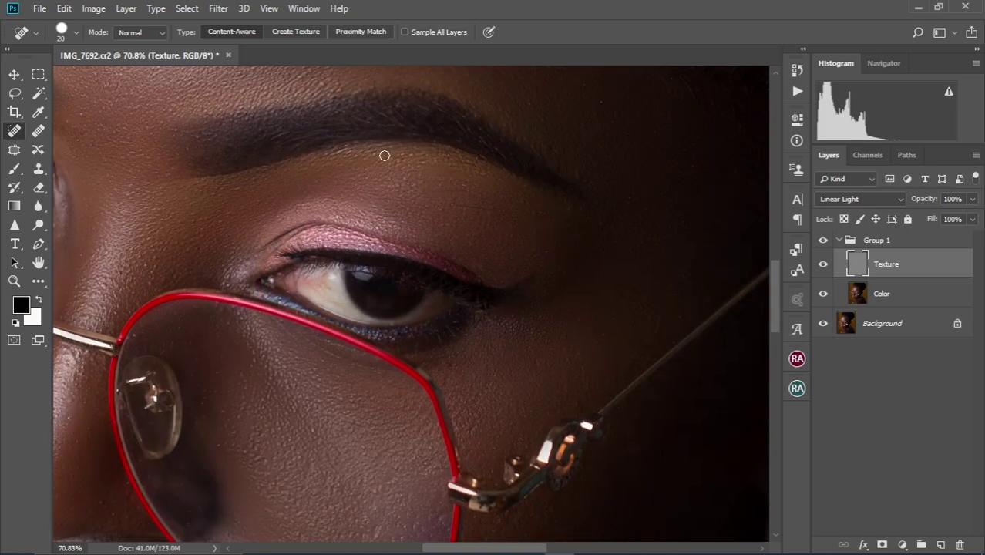
scroll(336, 157, "left", 3)
scroll(288, 277, "up", 4)
key("bracketleft")
key("bracketleft")
key("bracketleft")
left_click(240, 283)
left_click_drag(258, 263, 255, 276)
left_click(262, 294)
left_click_drag(612, 84, 489, 200)
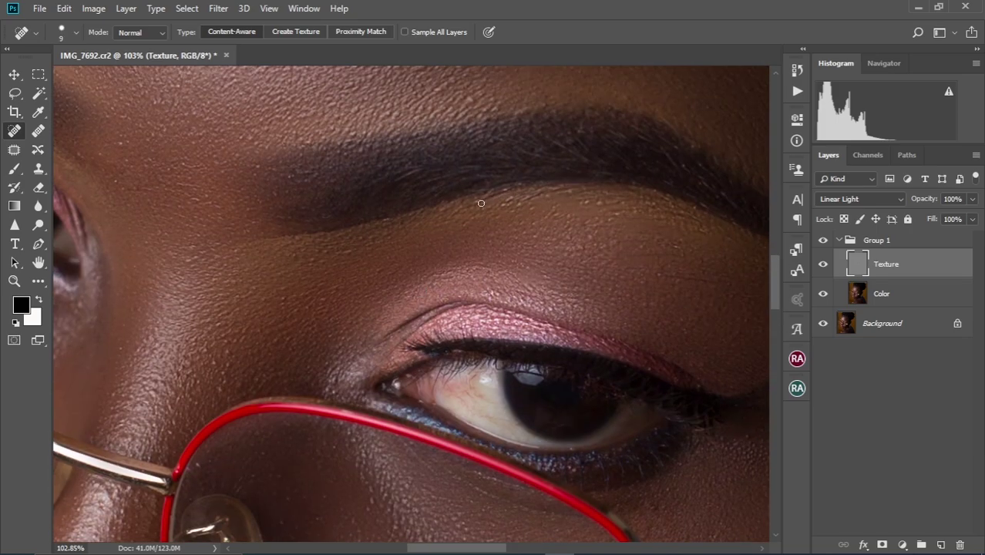
Step: Heal the rough specks on the nose bridge above the glasses' metal bridge at brush size 7
scroll(358, 270, "down", 2)
scroll(358, 270, "left", 2)
scroll(335, 272, "up", 3)
key("bracketleft")
key("bracketleft")
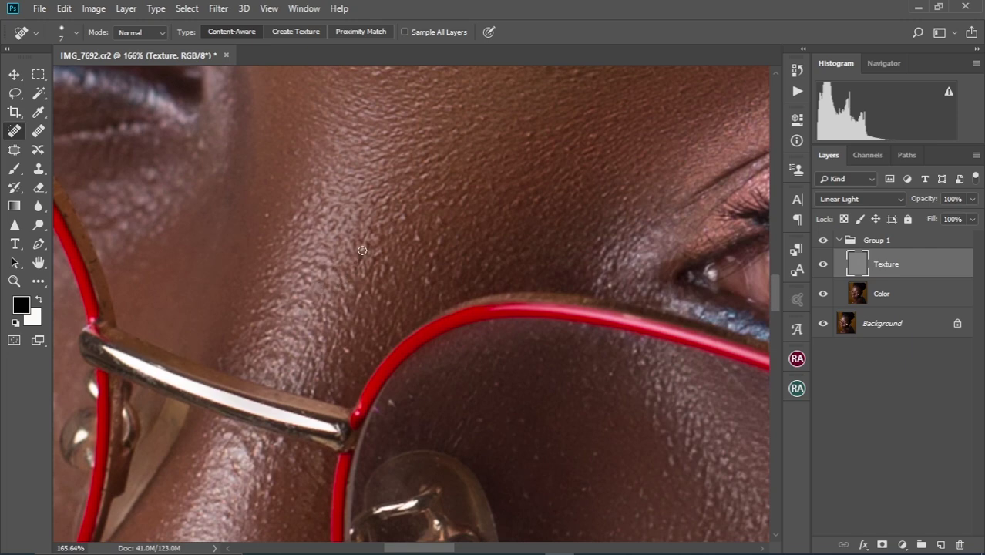
left_click_drag(304, 373, 300, 356)
left_click_drag(403, 206, 386, 224)
Step: Heal the uneven texture on the cheek seen through the near lens, beside the nose pad
scroll(428, 251, "down", 5)
scroll(474, 373, "up", 4)
scroll(519, 369, "up", 2)
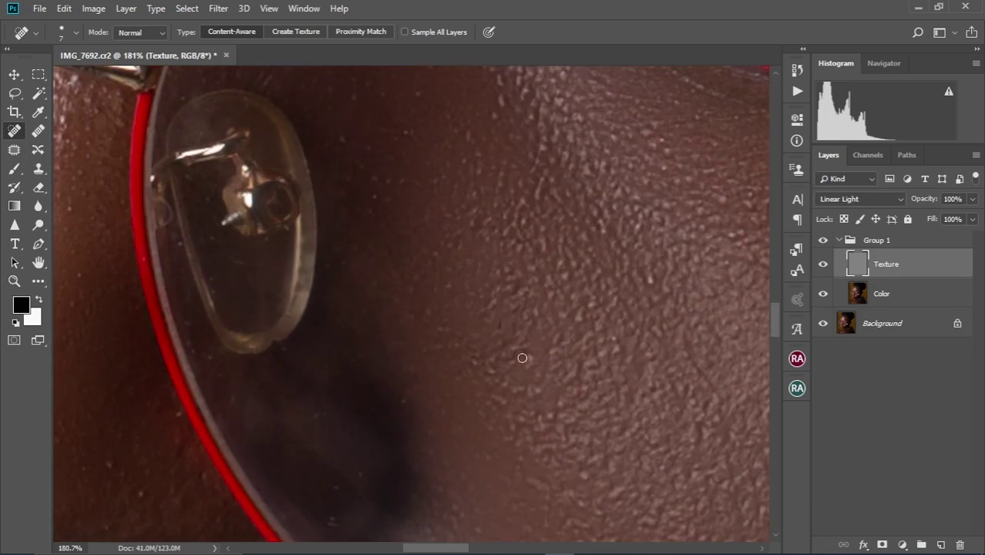
left_click_drag(487, 396, 519, 445)
Step: Heal the bright specks on the upper nose just below the glasses' metal bridge on the Texture layer
scroll(471, 413, "down", 3)
scroll(352, 269, "up", 2)
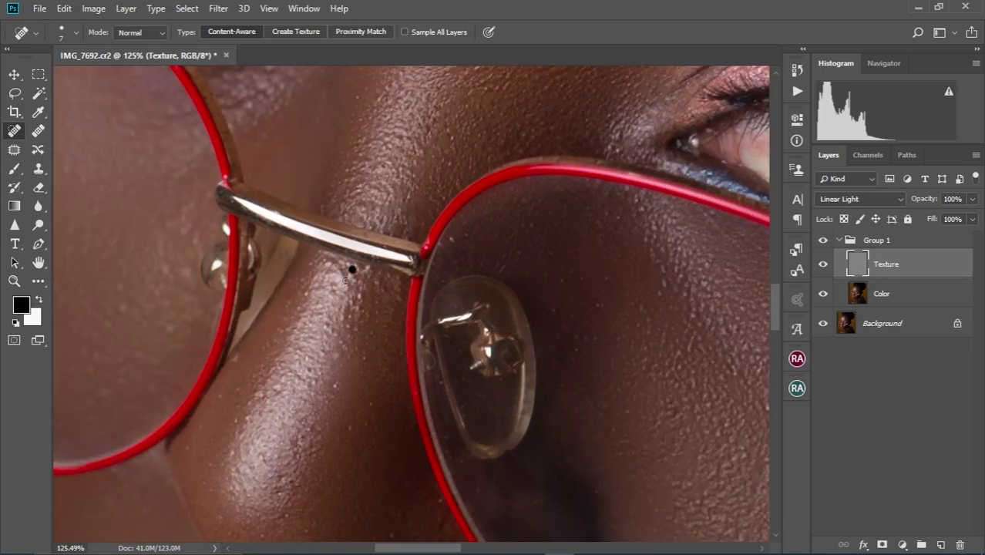
scroll(361, 288, "up", 2)
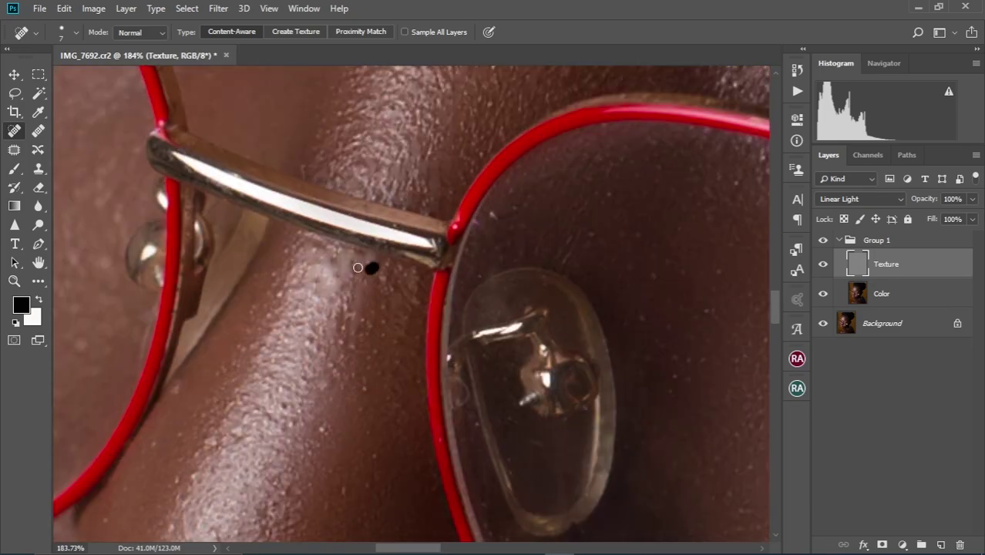
left_click_drag(340, 346, 353, 347)
left_click(286, 248)
Step: Heal the small spots along the lower nose and its shaded side beside the near lens
scroll(241, 345, "down", 4)
scroll(315, 257, "up", 3)
left_click(251, 344)
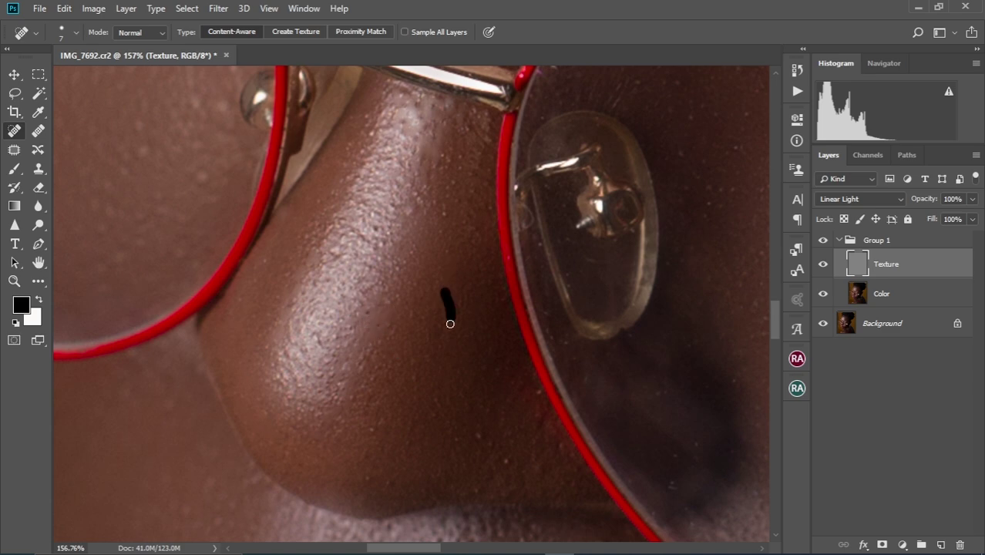
scroll(447, 312, "down", 3)
scroll(447, 313, "right", 1)
left_click_drag(467, 276, 481, 286)
Step: Select the Color layer and switch to the Mixer Brush, reducing its size to 80
scroll(481, 286, "down", 6)
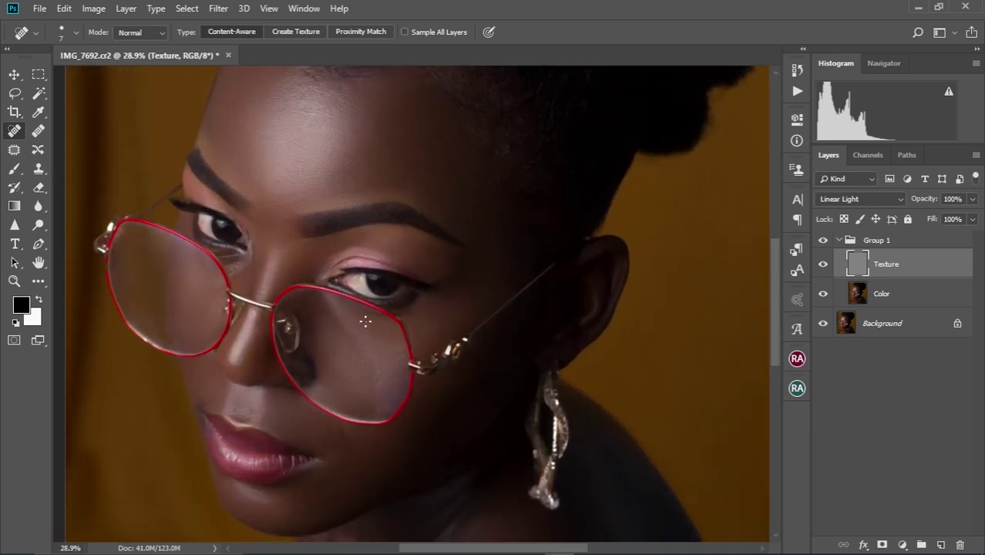
scroll(366, 321, "down", 3)
scroll(416, 297, "up", 3)
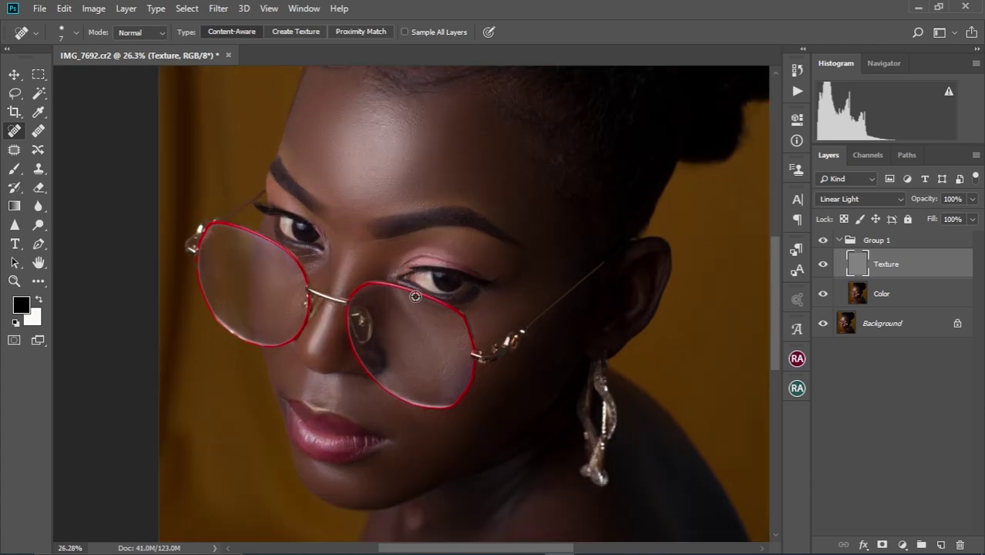
scroll(416, 296, "up", 2)
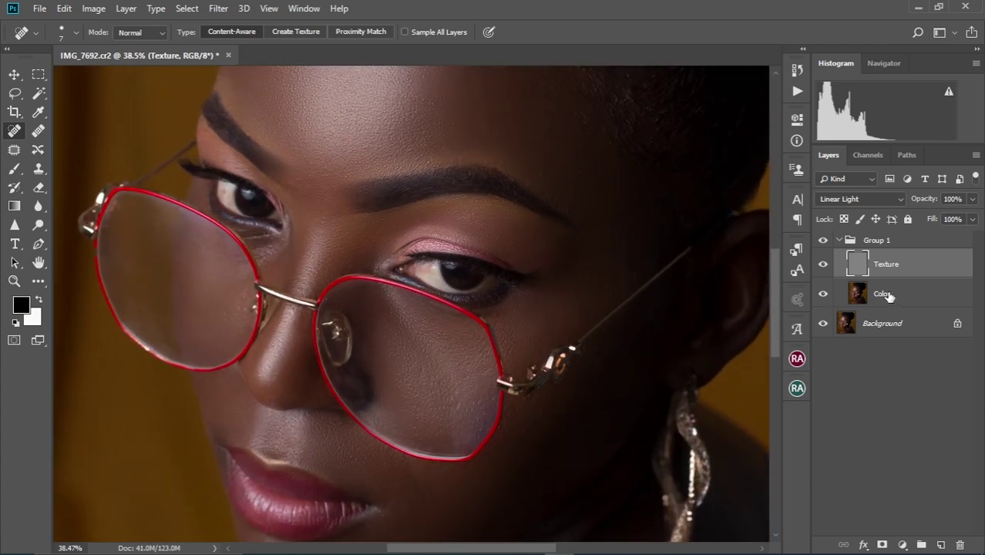
left_click(886, 295)
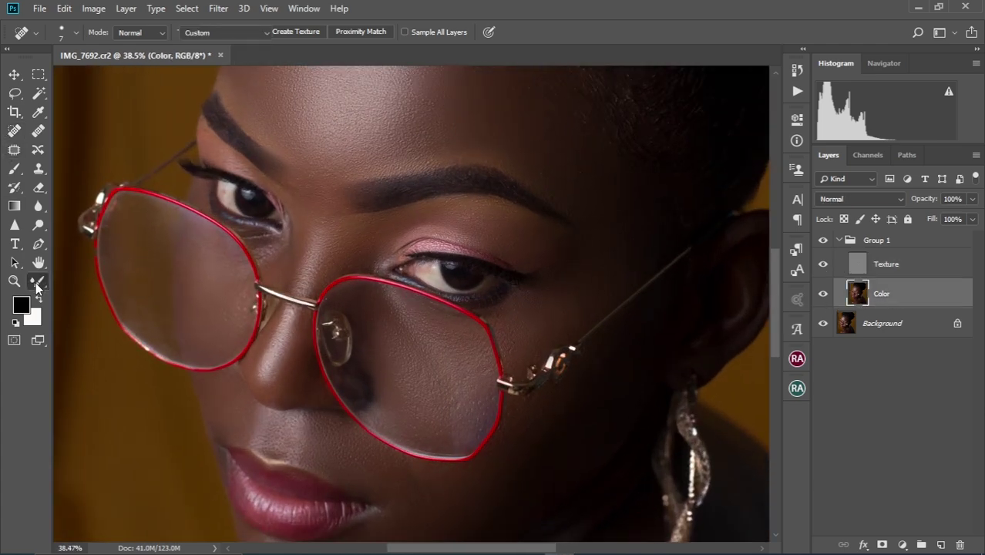
left_click(38, 281)
key("bracketleft")
key("bracketleft")
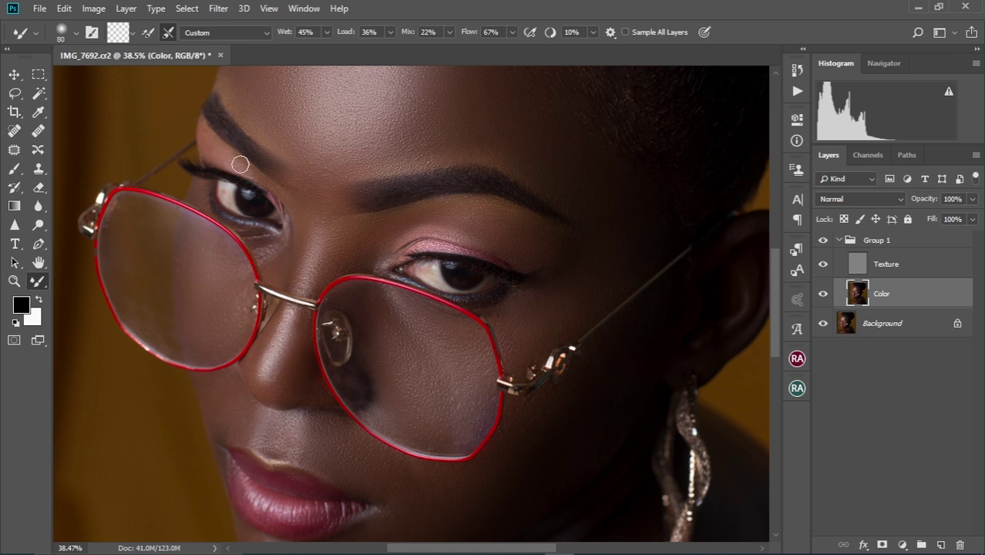
Step: Examine the skin tone transitions across the face and around the glasses, both up close and at full-portrait scale
scroll(449, 308, "down", 4)
scroll(449, 310, "up", 4)
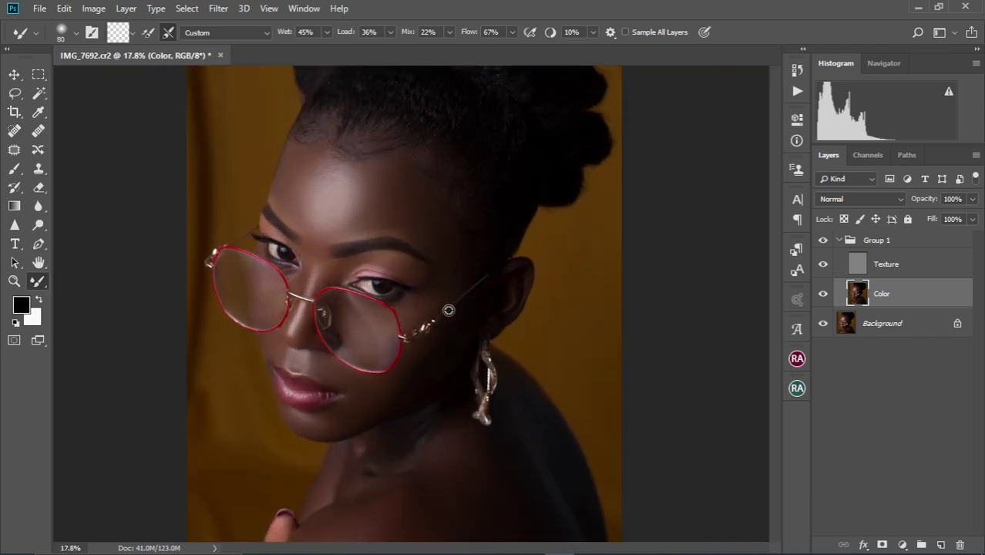
scroll(377, 328, "down", 4)
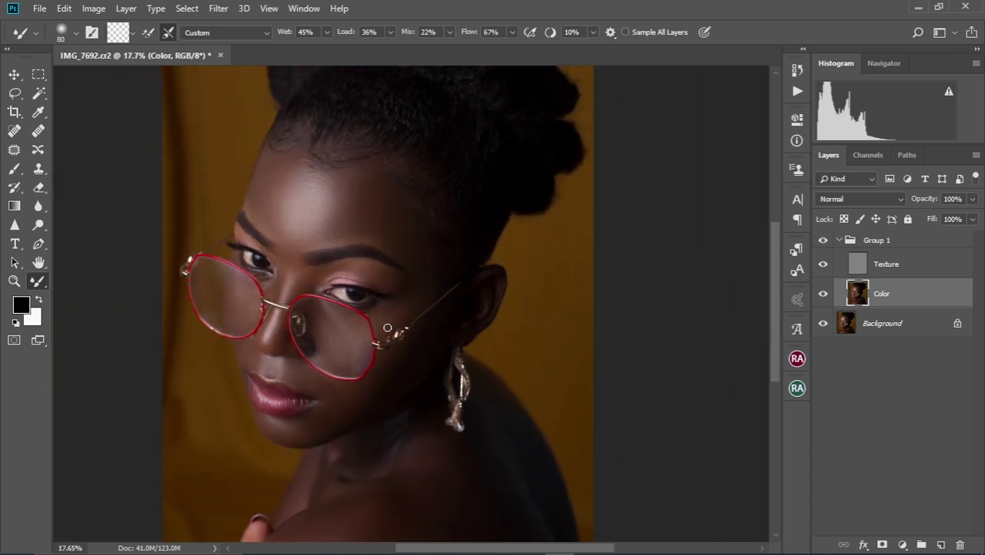
scroll(391, 329, "up", 4)
left_click_drag(376, 328, 455, 337)
scroll(454, 337, "down", 2)
scroll(454, 337, "up", 2)
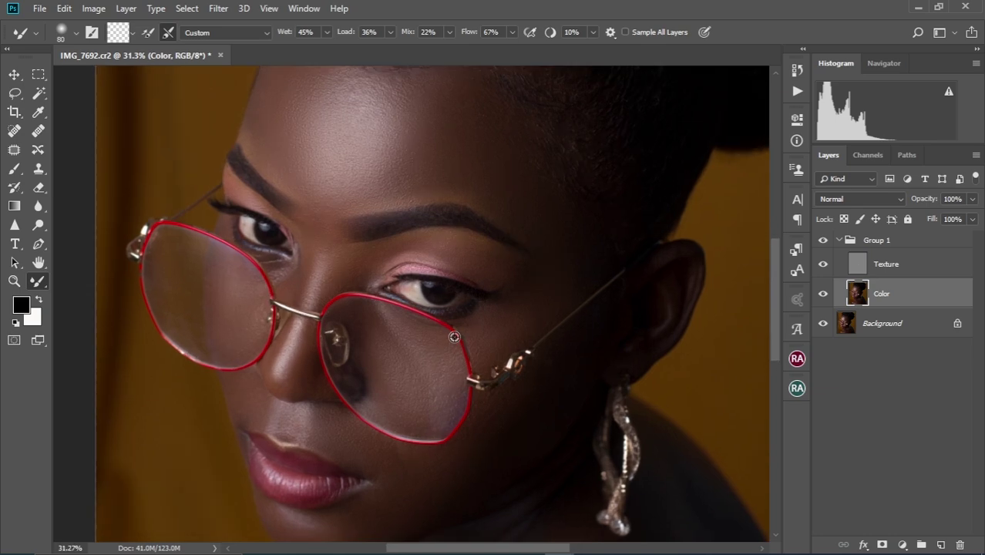
scroll(455, 337, "down", 2)
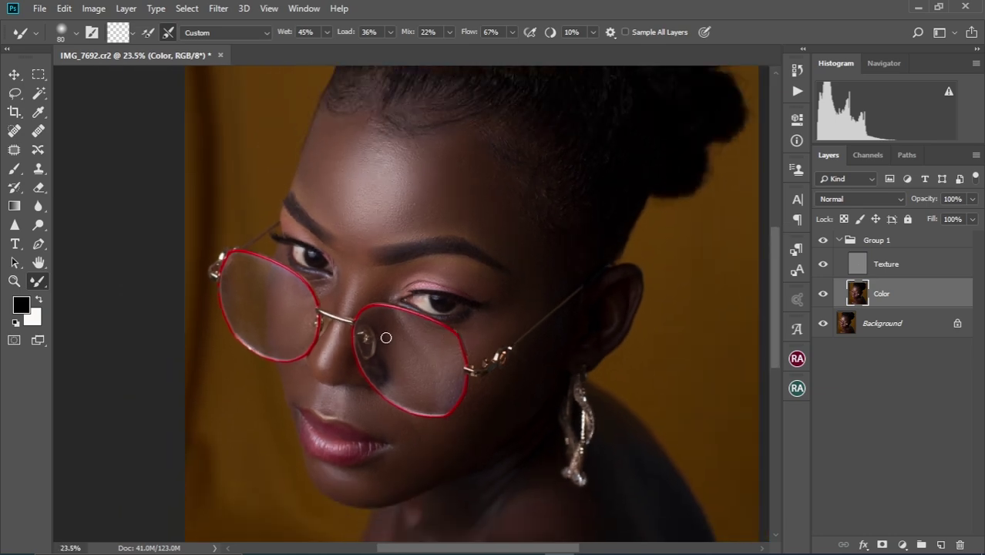